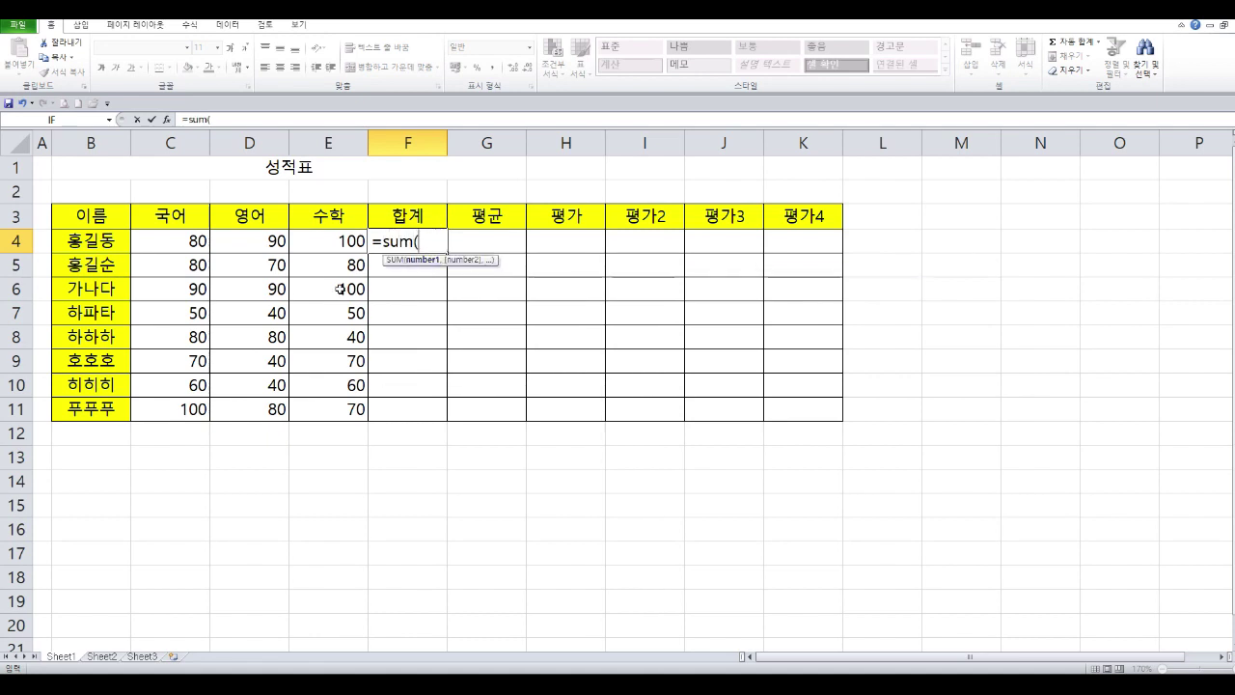
Complete the SUM formula in F4 so it totals the scores in C4:E4
drag(188, 241, 321, 247)
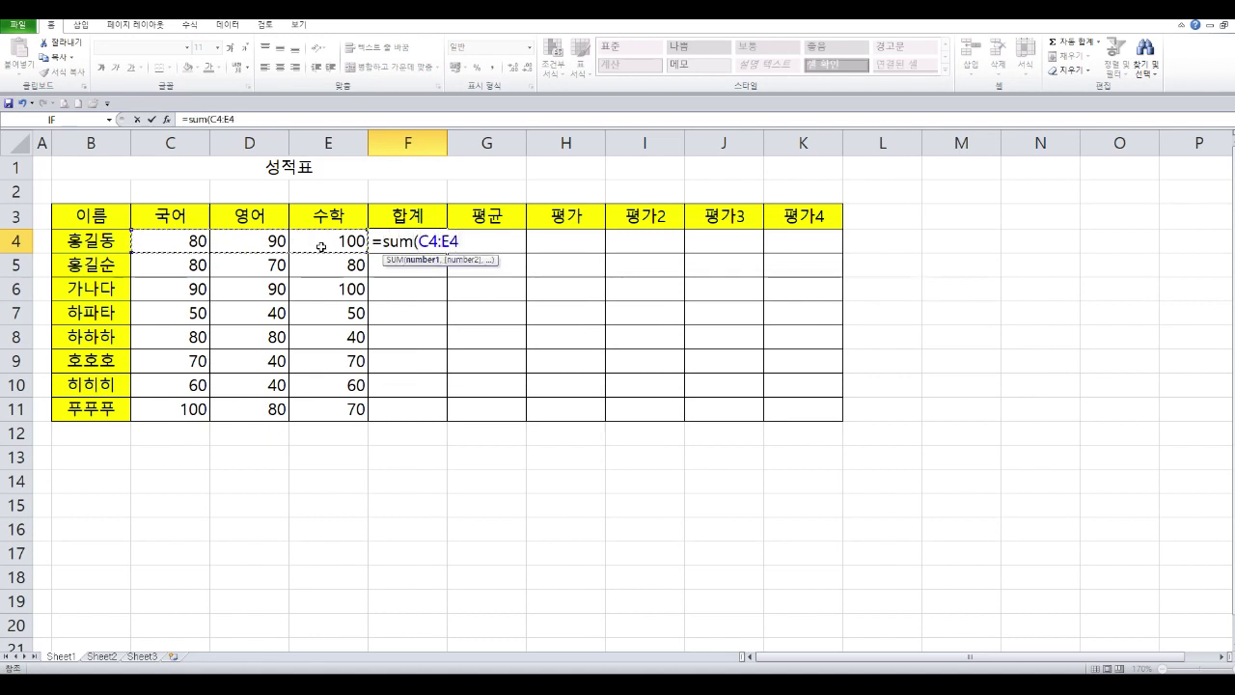
text())
key(Return)
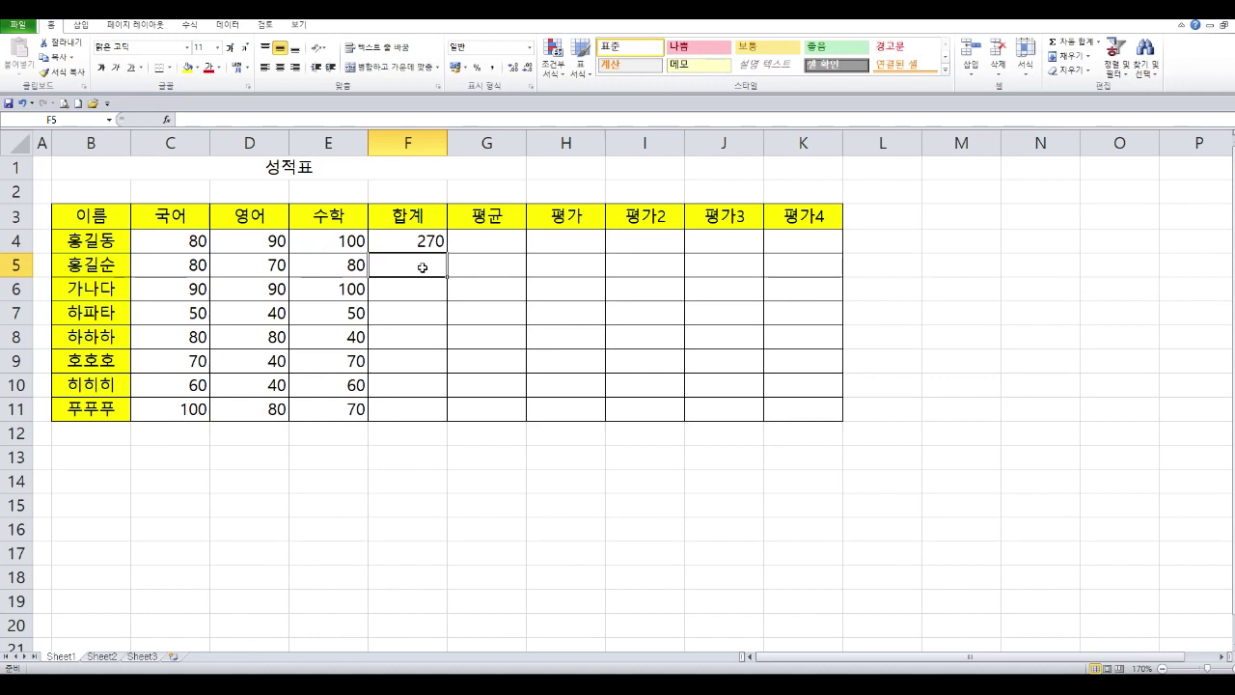
Enter =AVERAGE(C4:E4) in G4 and fill the total and average formulas down through row 11
click(475, 242)
text(=a)
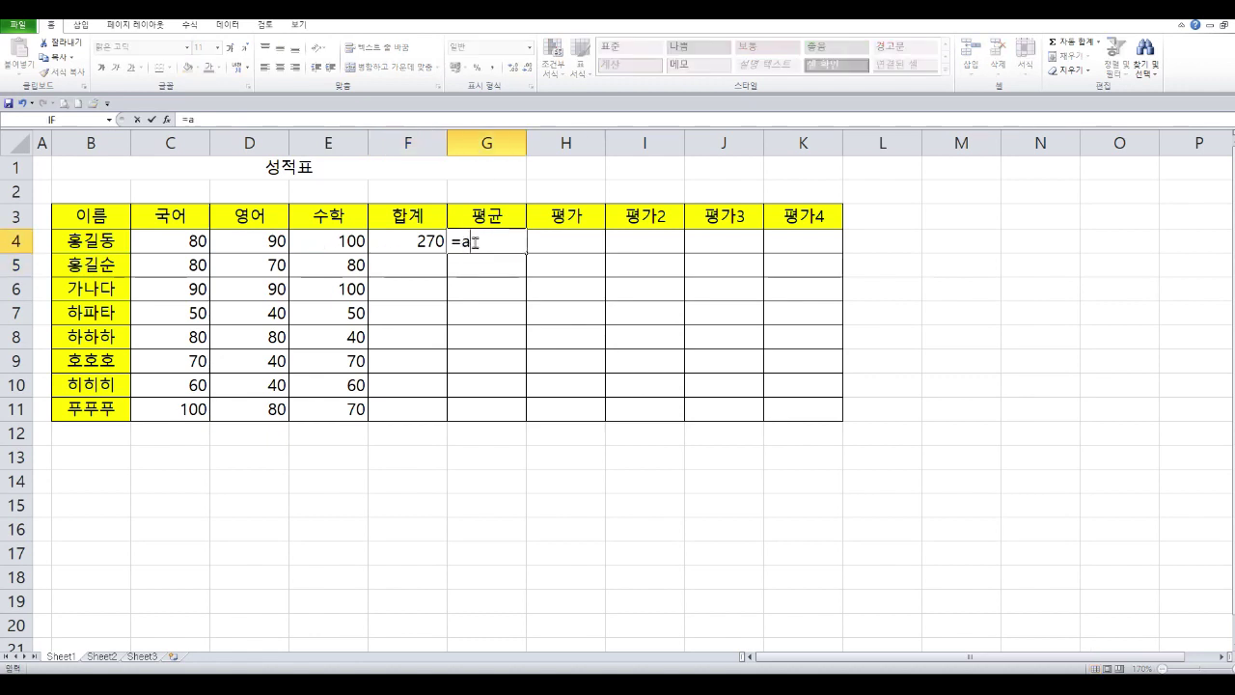
text(verage()
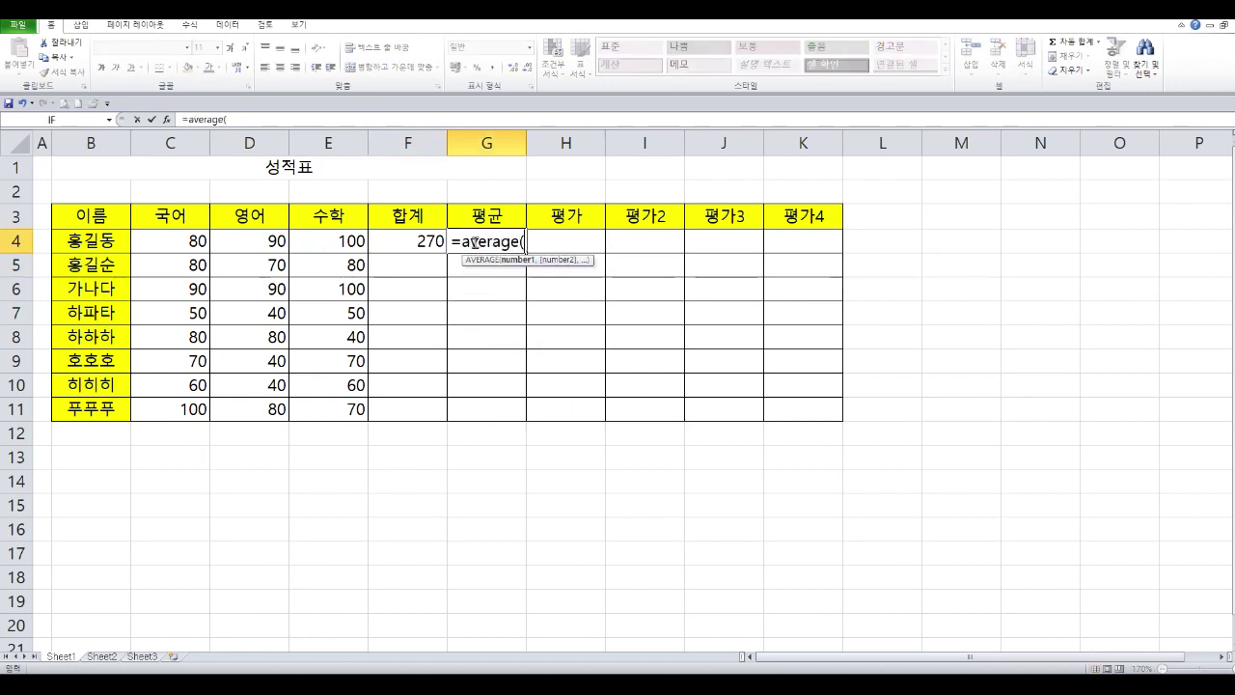
drag(193, 243, 306, 242)
text())
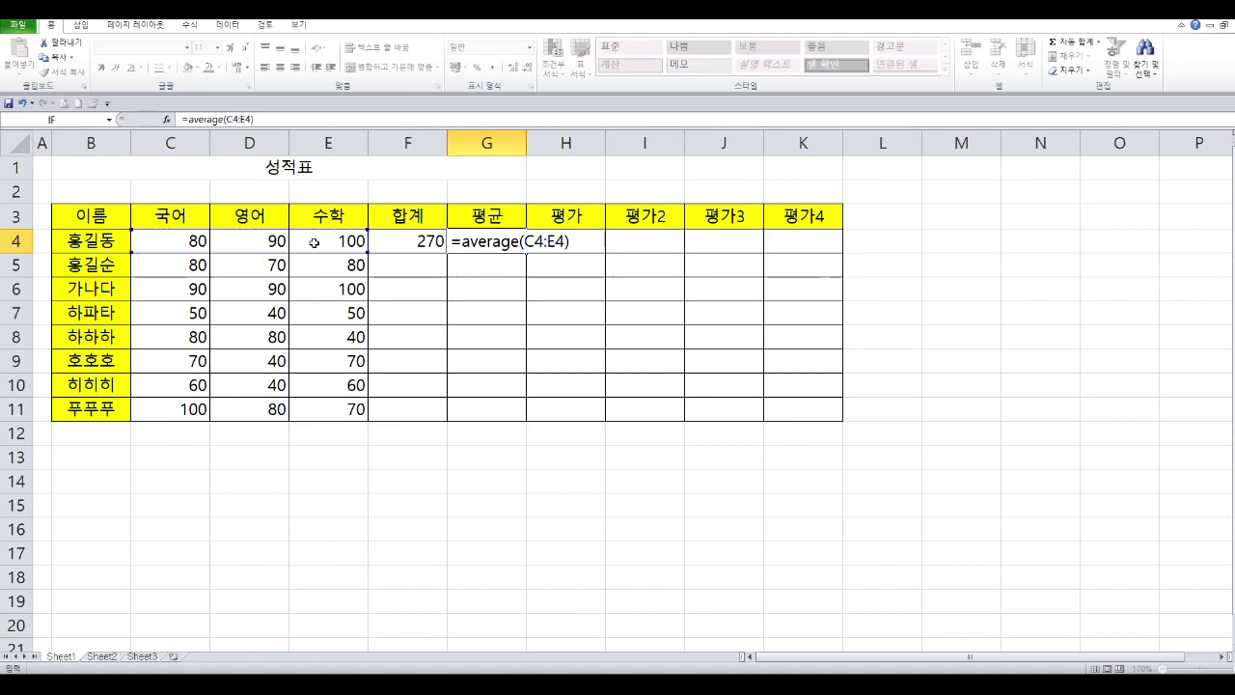
key(Return)
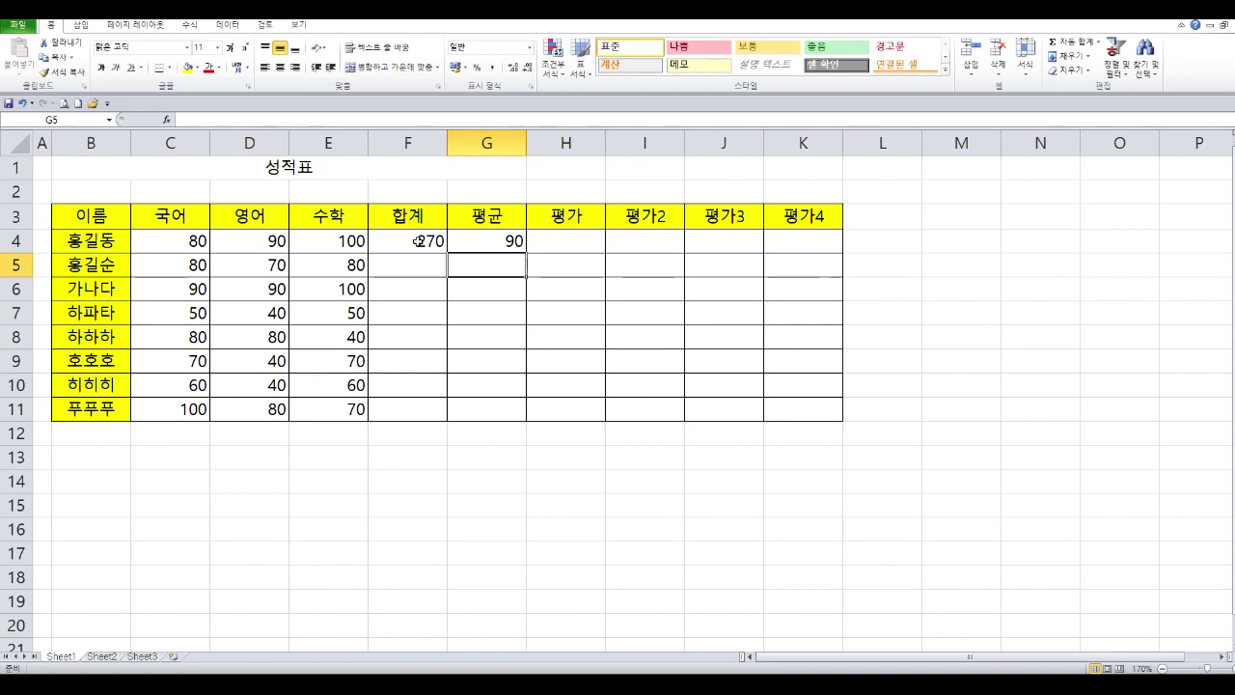
drag(411, 242, 530, 416)
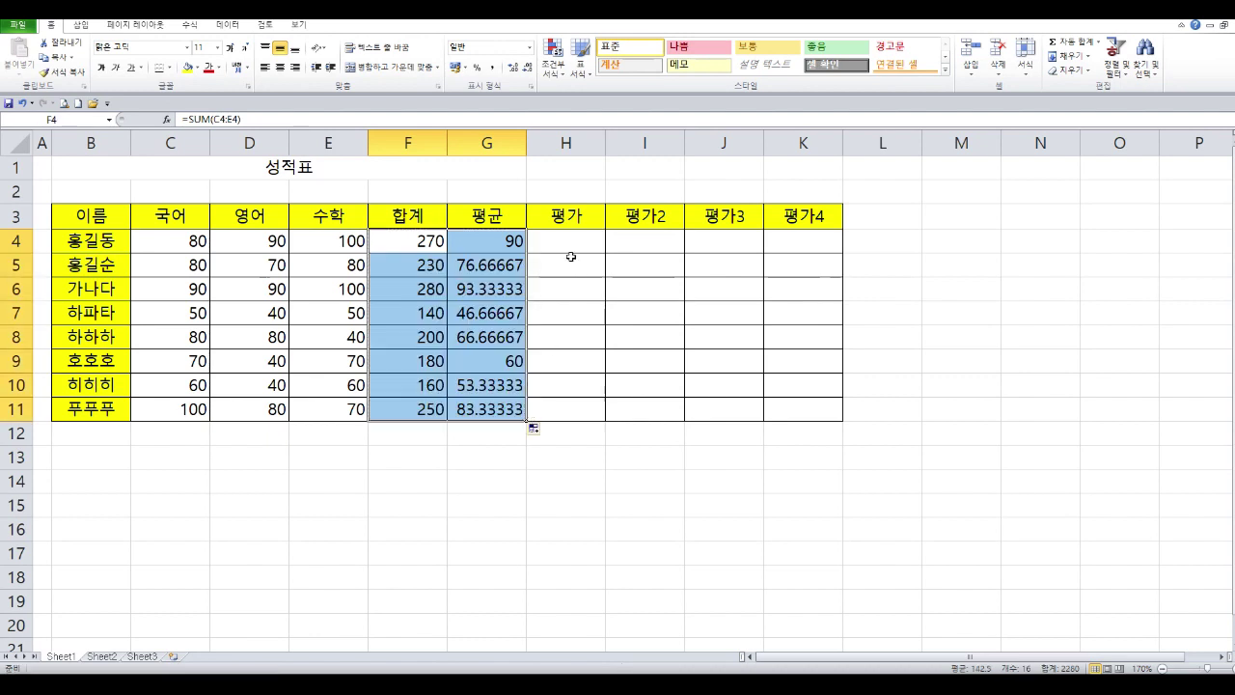
Format the averages in G4:G11 to show no decimal places
drag(502, 245, 517, 405)
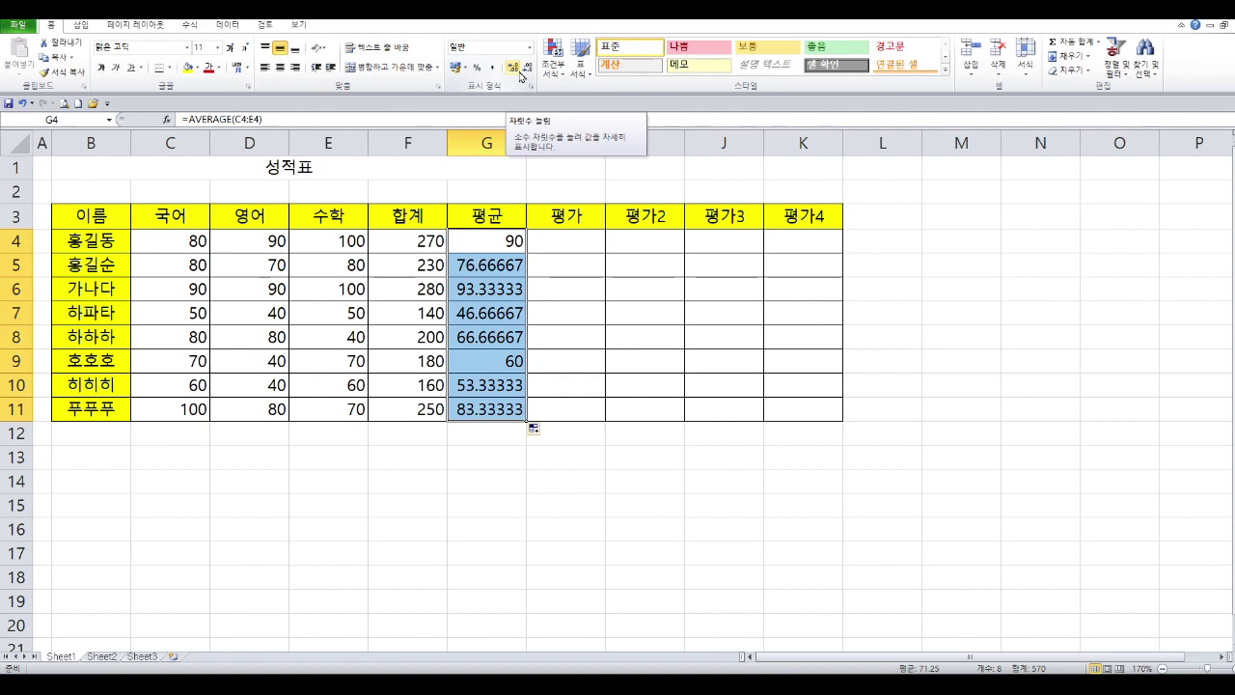
click(518, 69)
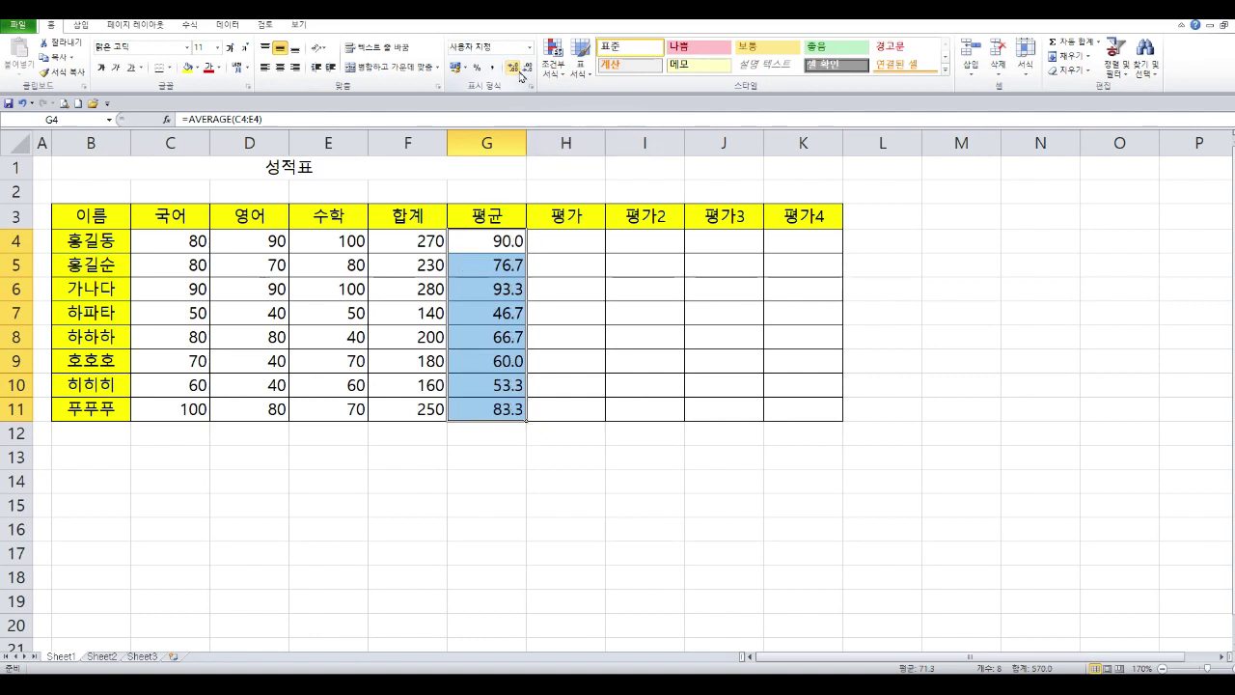
click(517, 69)
click(517, 69)
click(517, 70)
click(517, 70)
click(529, 68)
click(529, 68)
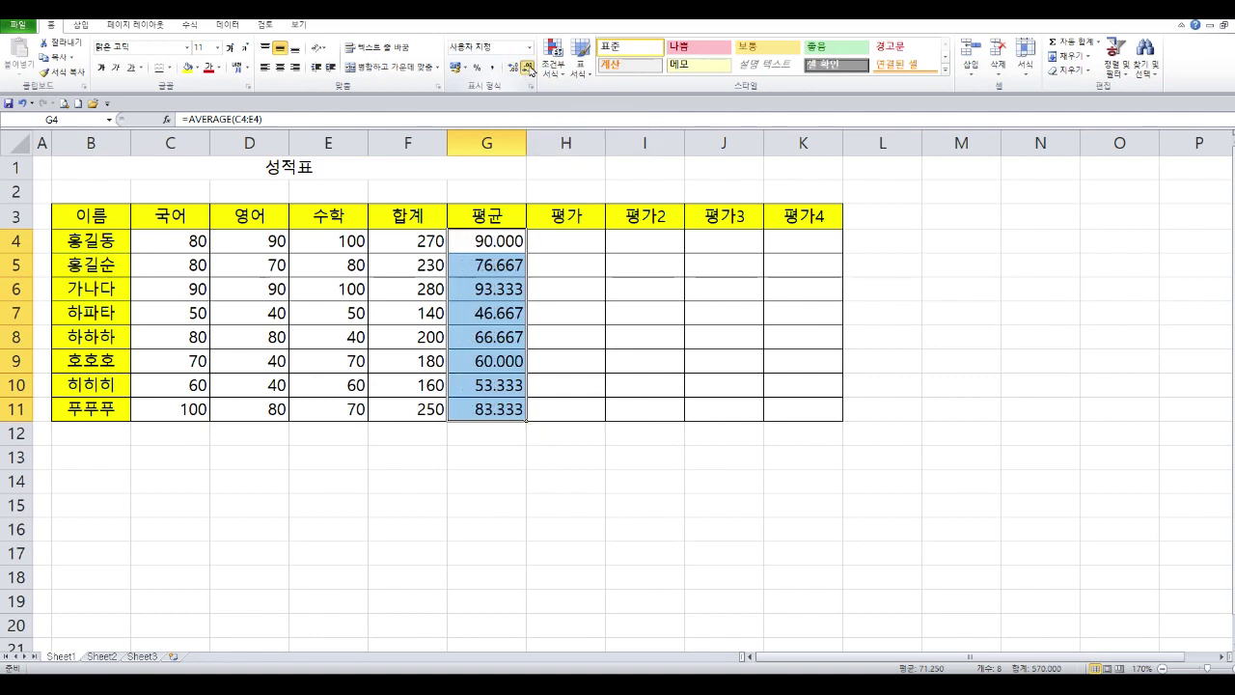
click(529, 69)
click(529, 68)
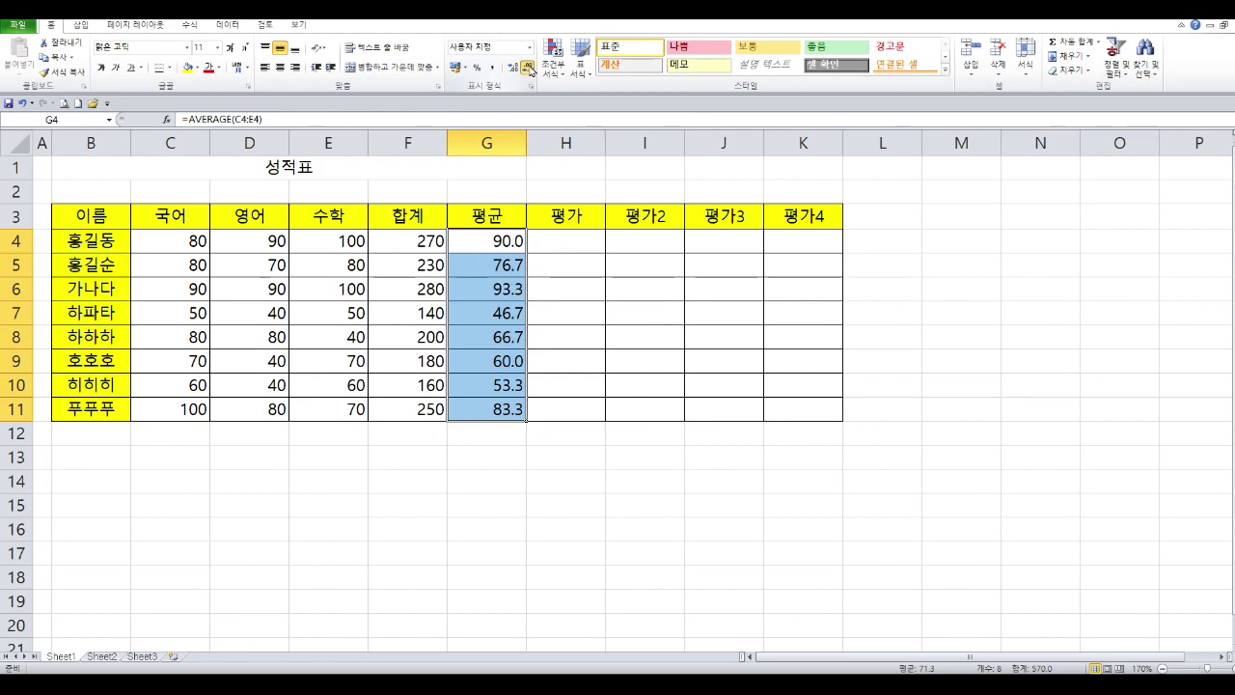
click(529, 69)
click(561, 243)
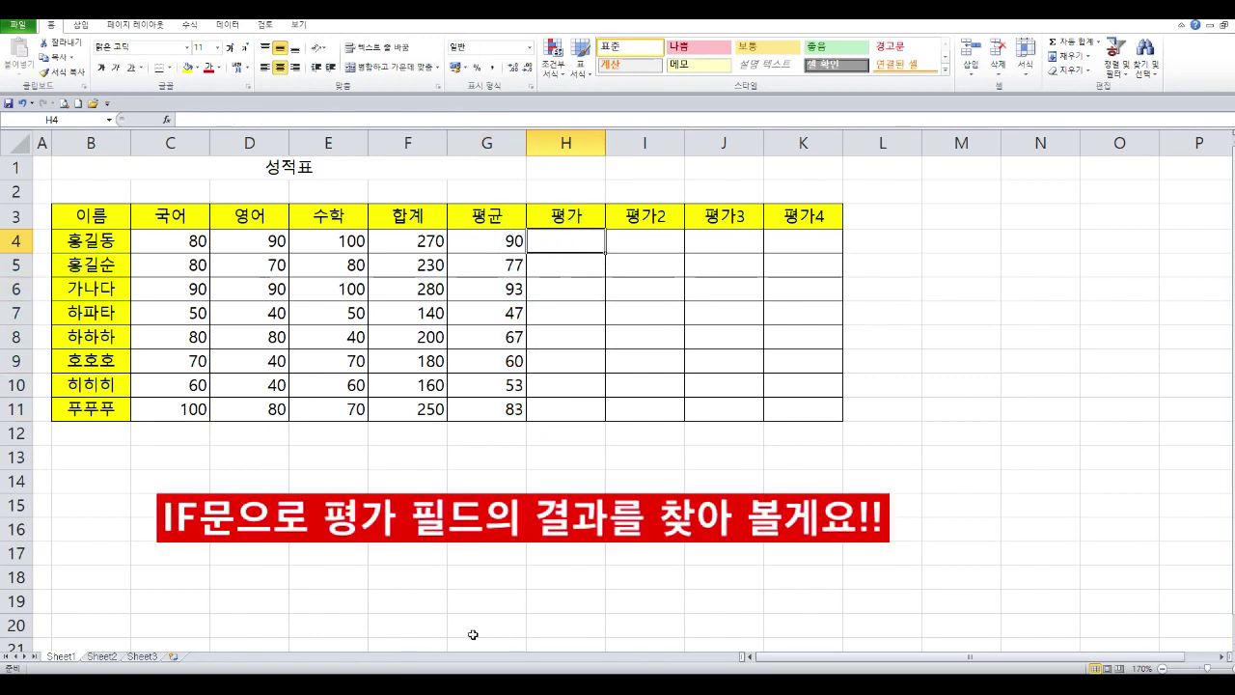
Switch to Notepad, move its window clear of the 평가 column, and write the rule "평균이 60점 이상이면 합격"
click(468, 686)
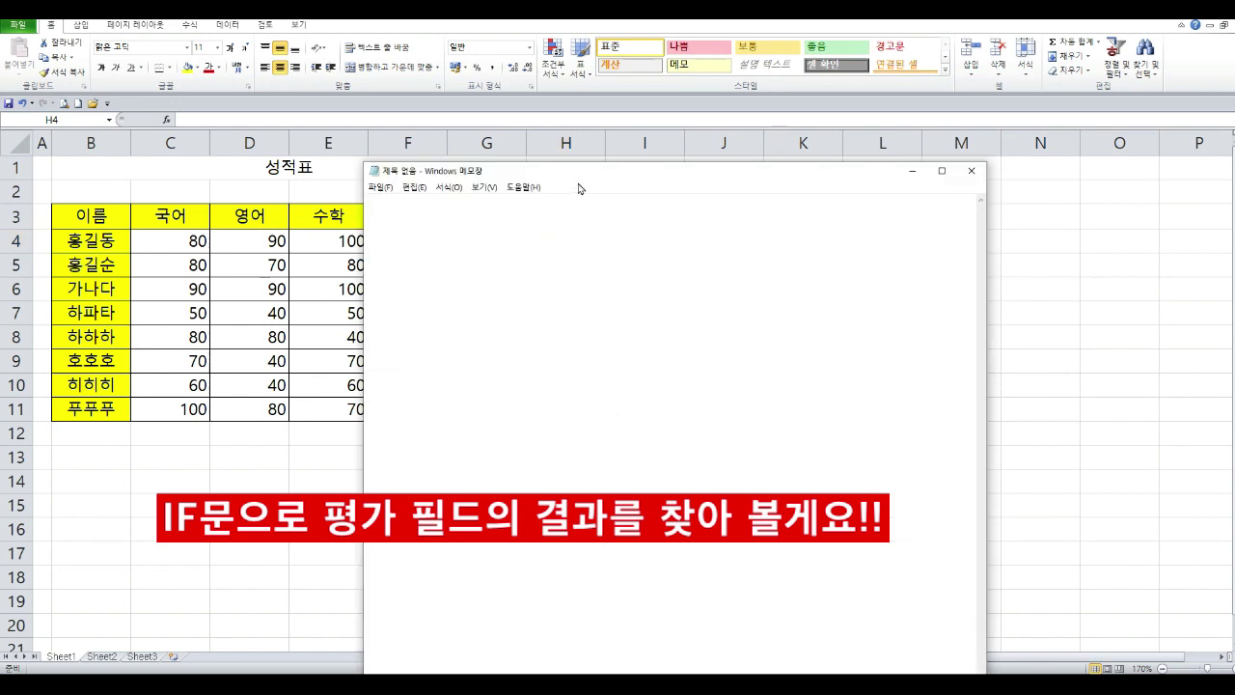
drag(621, 182, 884, 226)
text(vu)
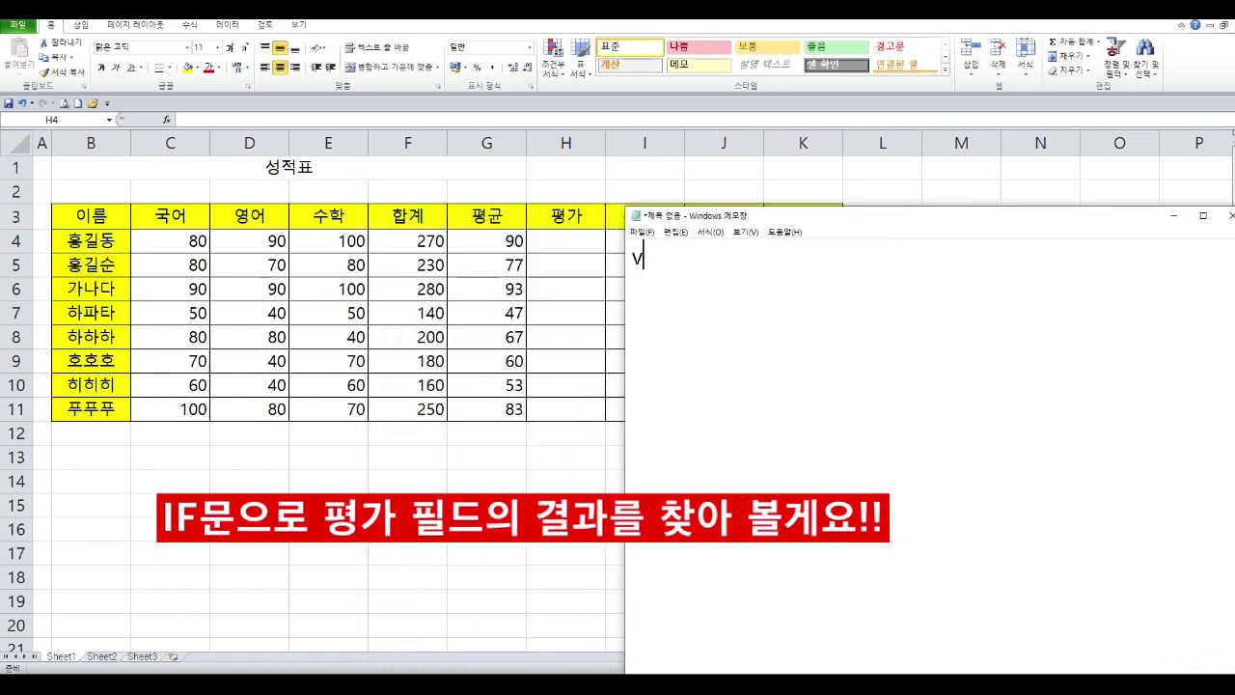
key(BackSpace)
key(BackSpace)
key(Hangul)
text(펴ㅇ균이 )
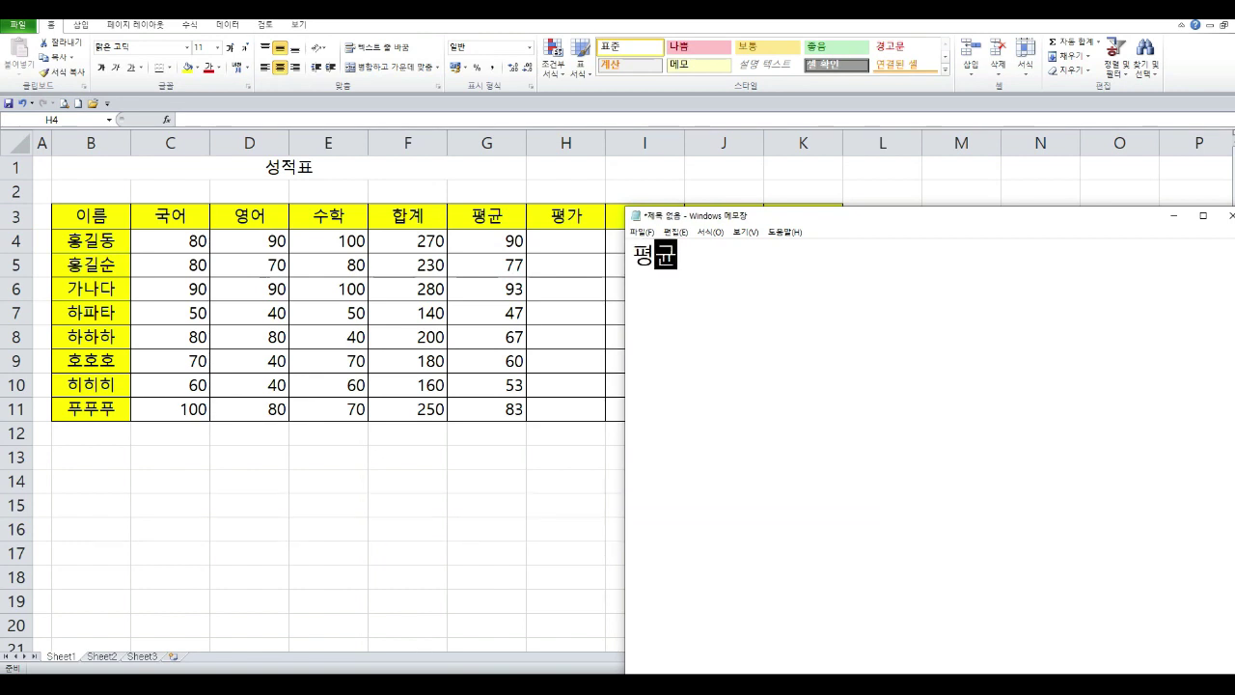
text(60점 이상이)
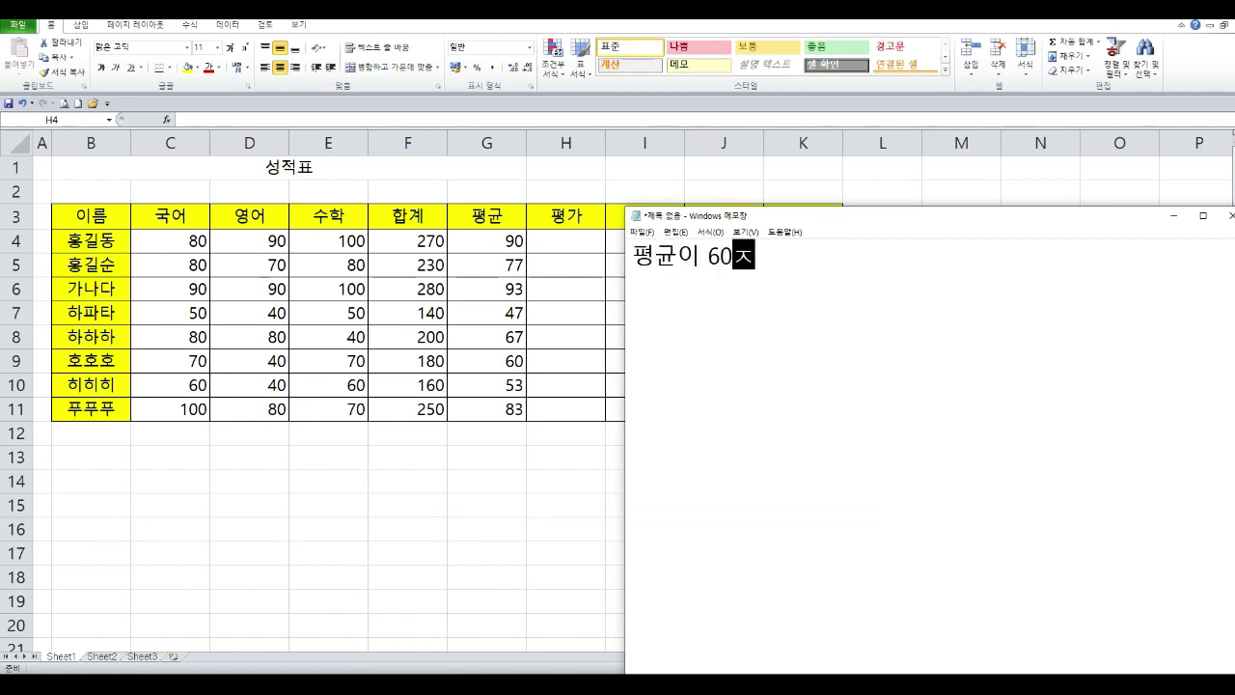
text(면 합격)
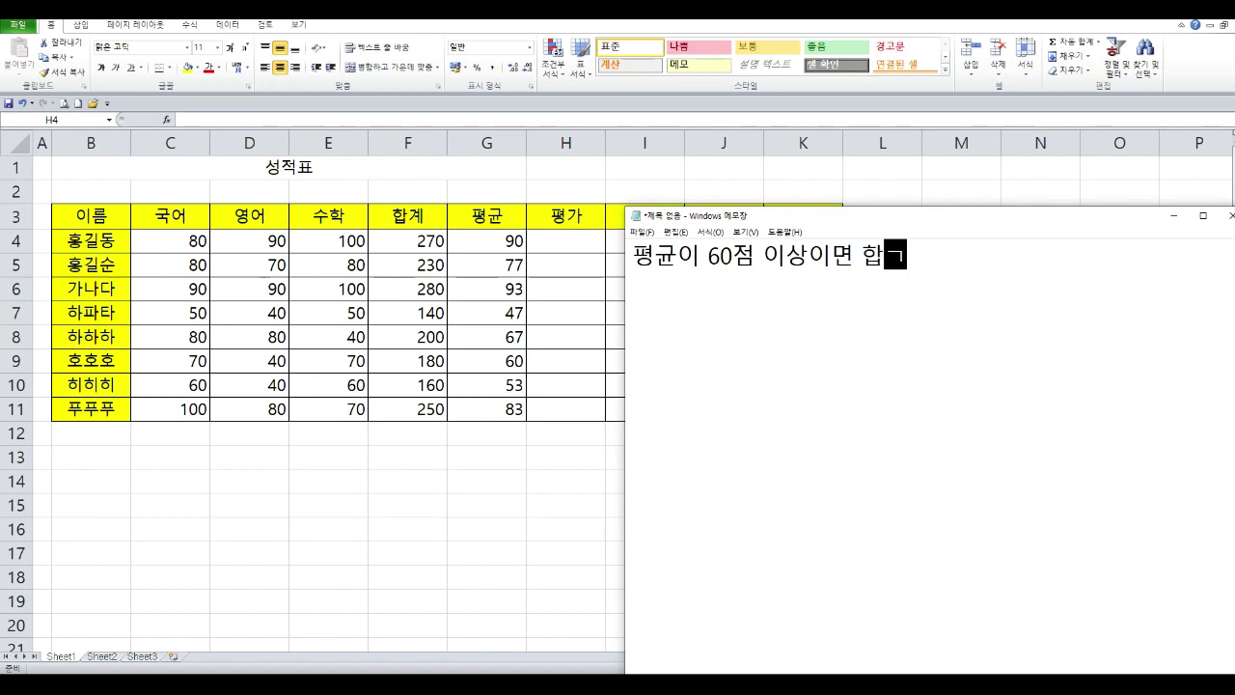
Add a second rule line in the note reading "평균이 60점 미만이면 불합격"
key(Return)
text(평균이 60점 이상이면 합격)
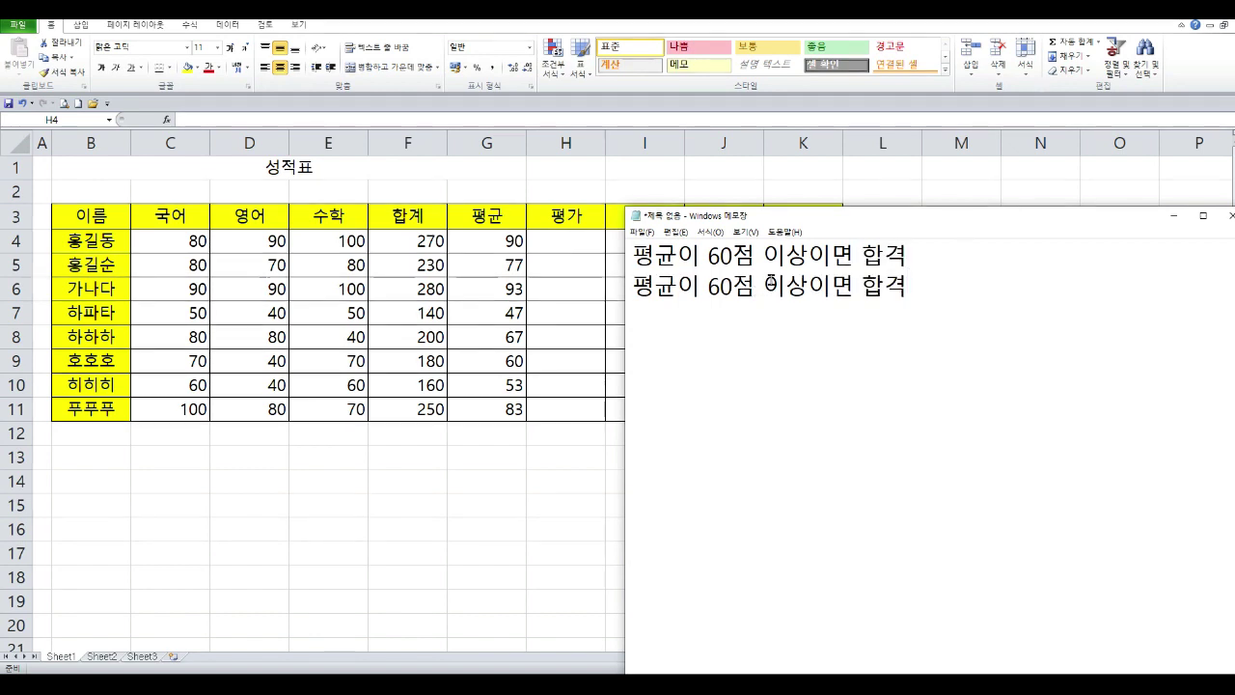
drag(765, 285, 805, 284)
text(미만)
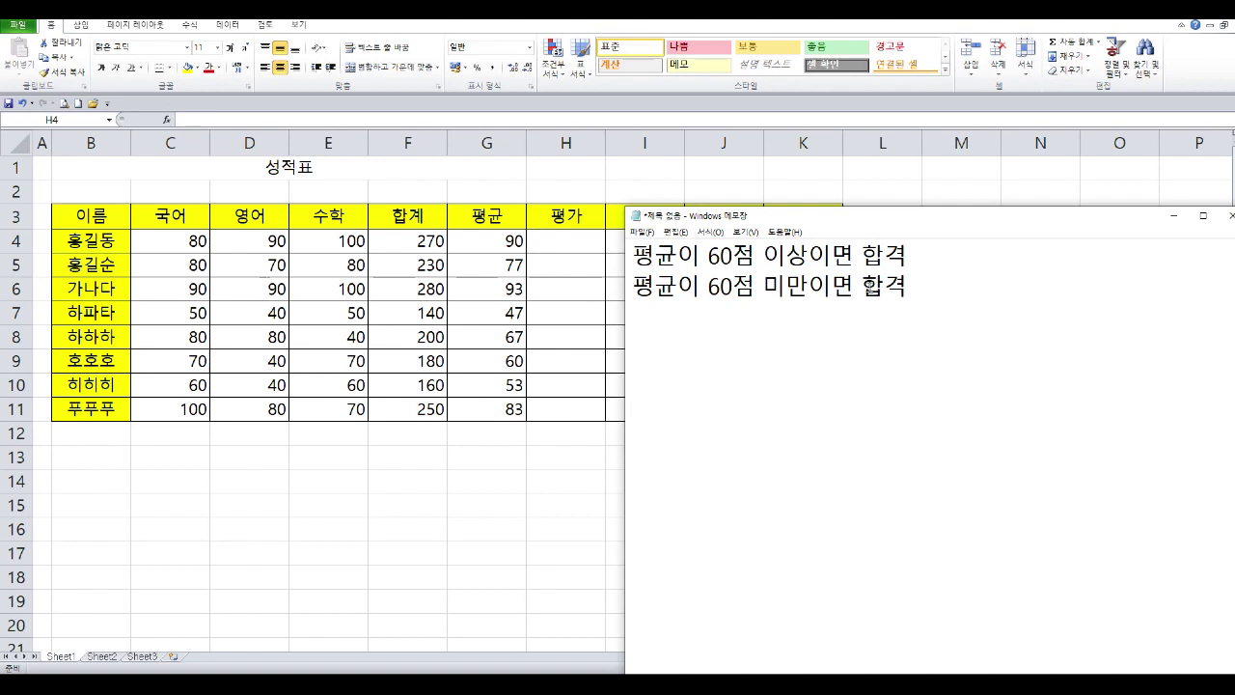
click(869, 286)
text(불)
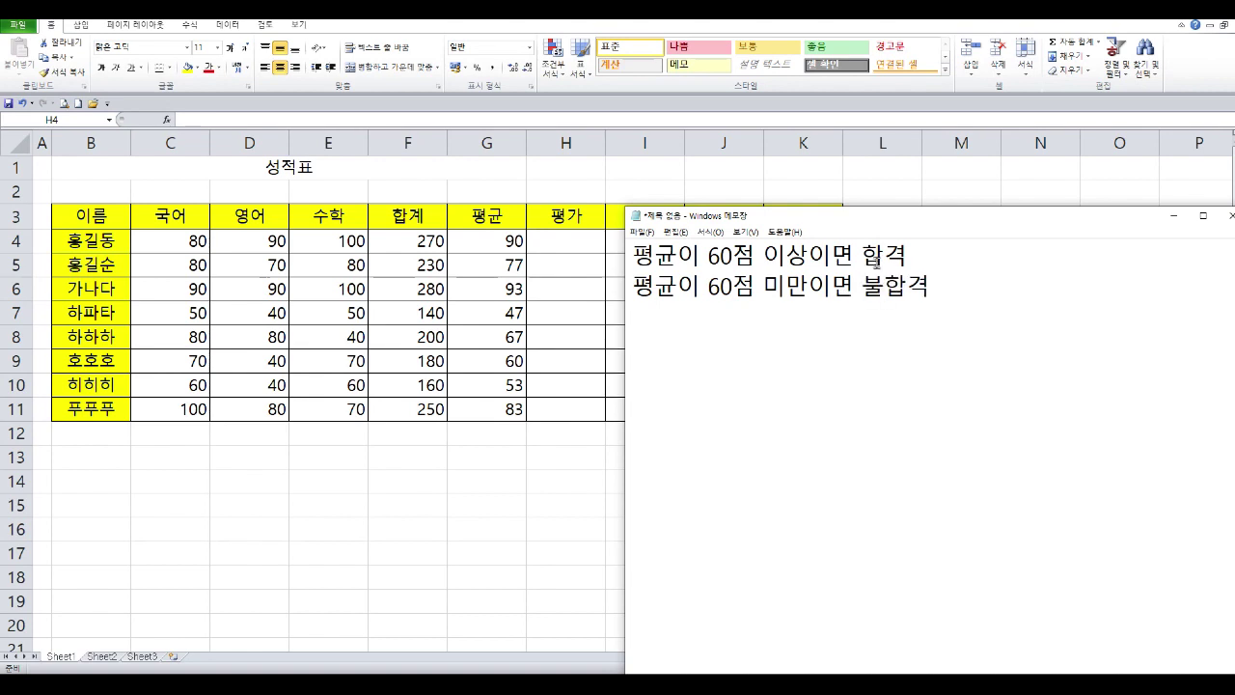
key(shift+Left)
mouse_move(859, 243)
mouse_down()
mouse_move(917, 263)
mouse_move(966, 304)
mouse_up()
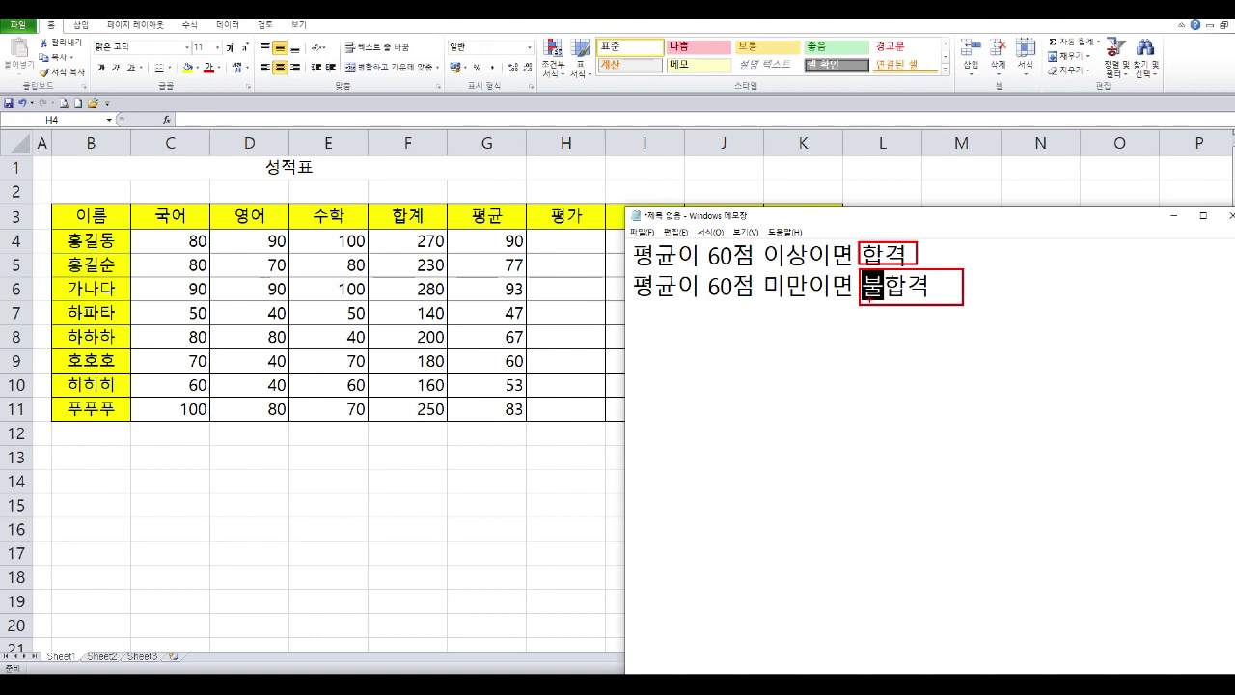
key(Escape)
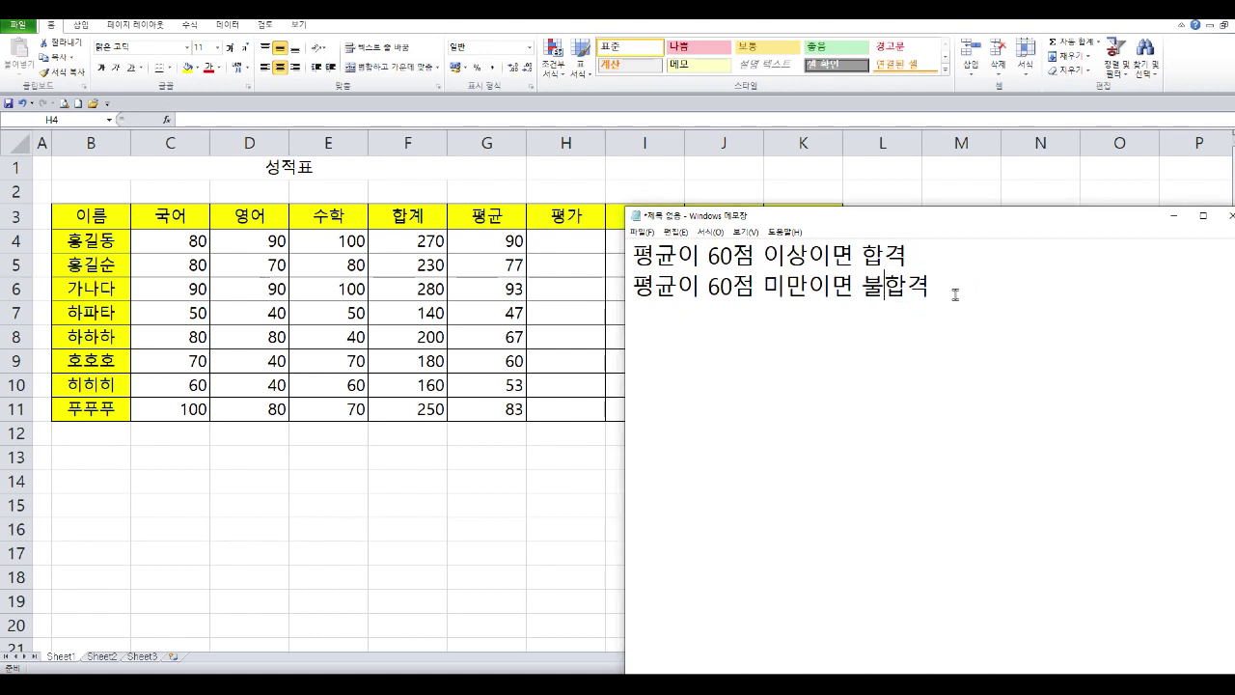
Write the IF syntax "=if(logical_test, value_if_true, value_if_false)" below the two rules, after a blank line
text(=if(logical_)
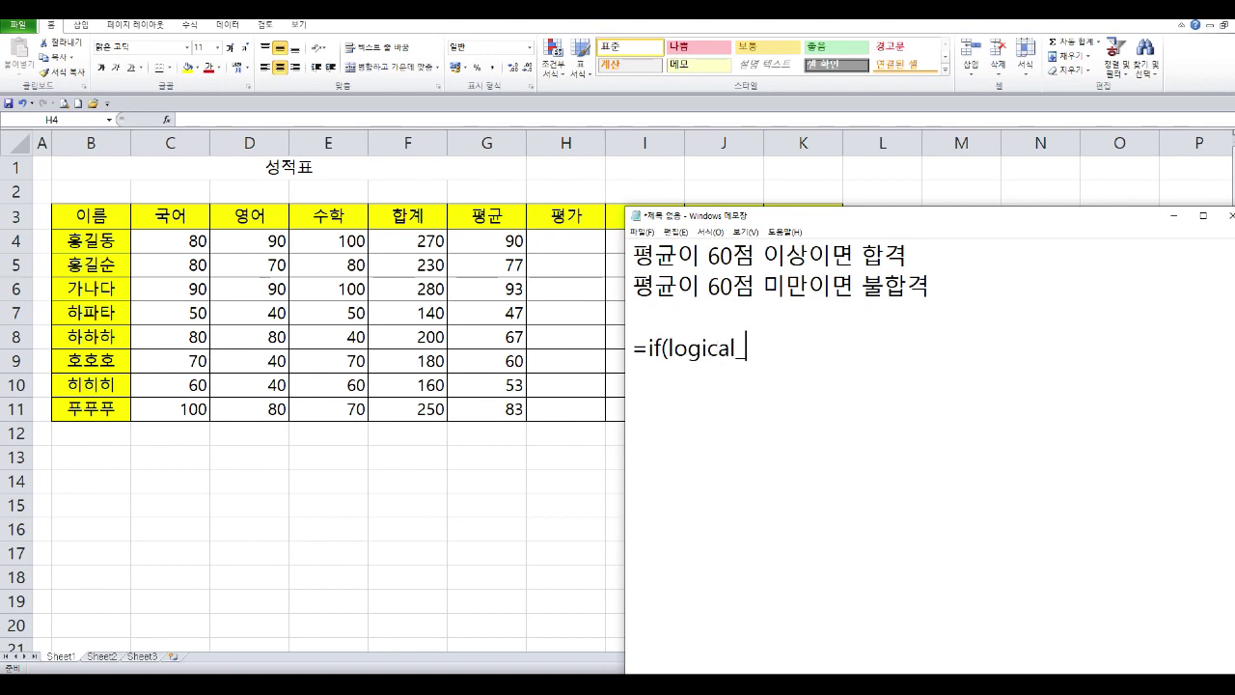
text(test, value_if)
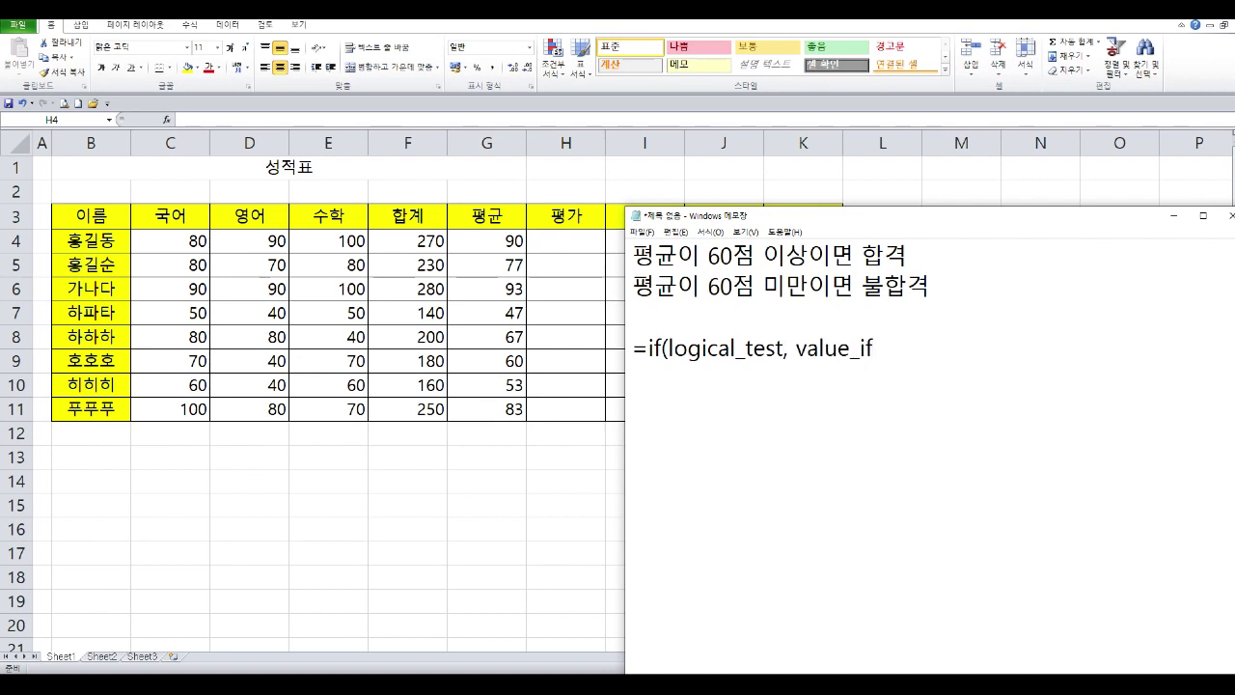
text(_true)
text(, value)
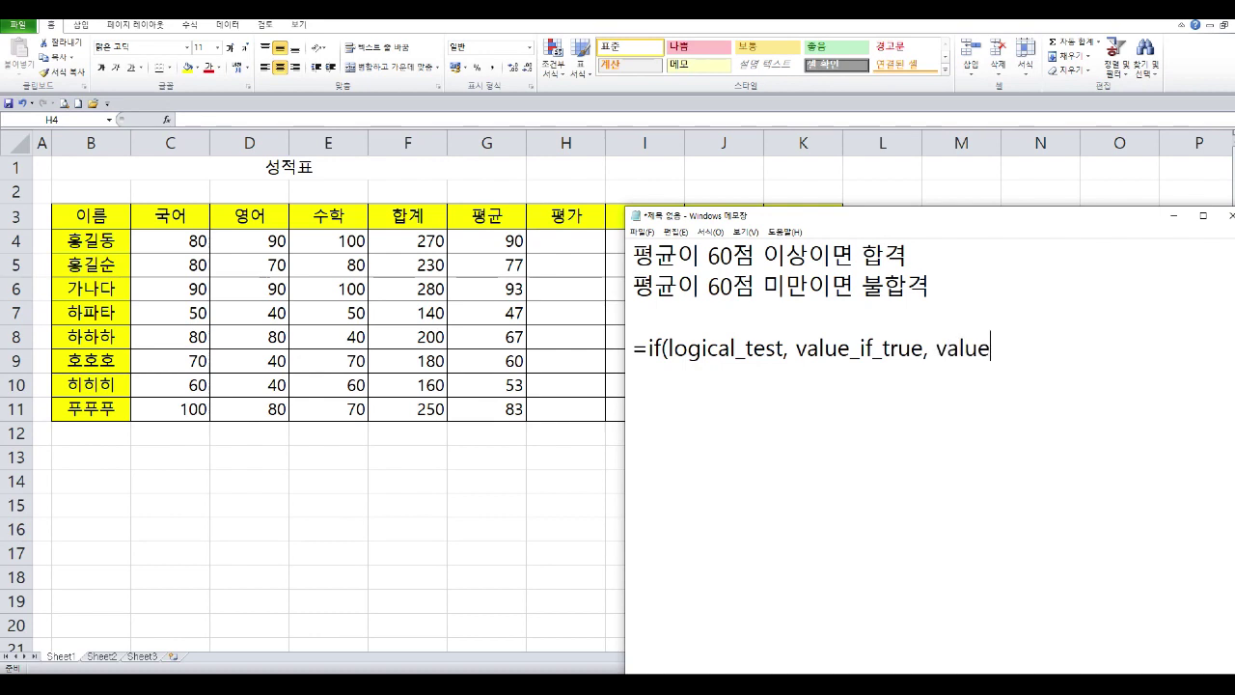
text(_if_false))
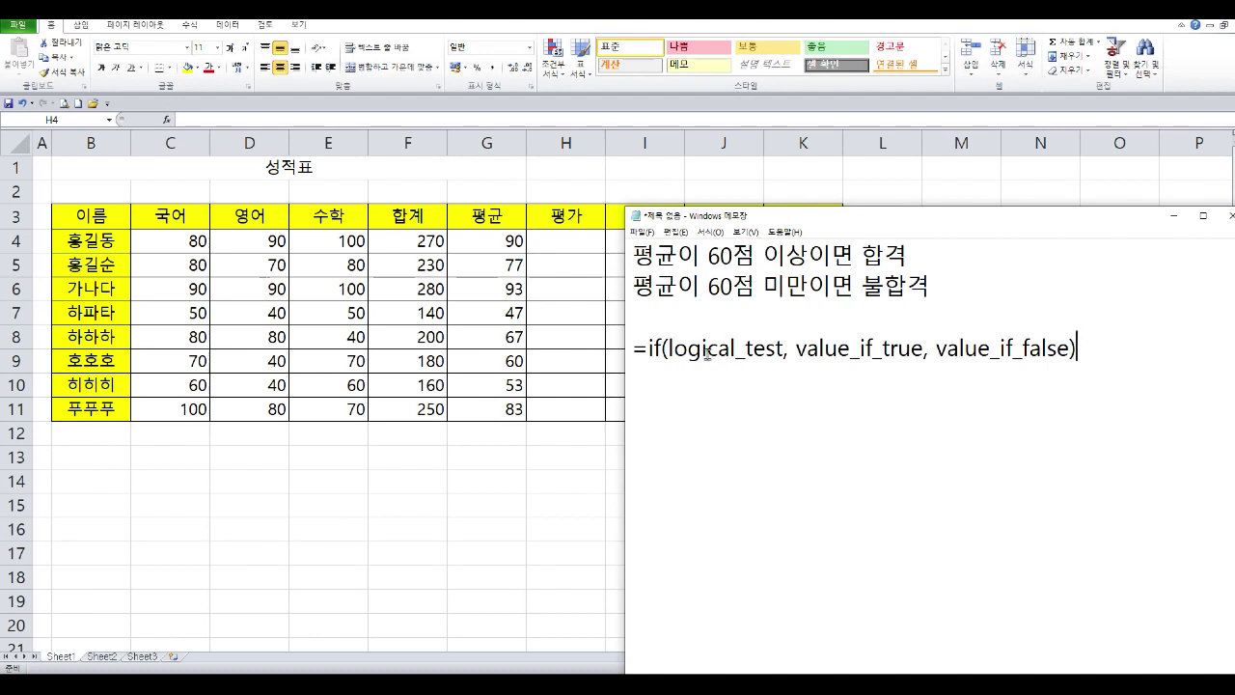
Switch back to Excel and start an IF formula in H4 with the logical test G4>=60
click(558, 242)
text(=)
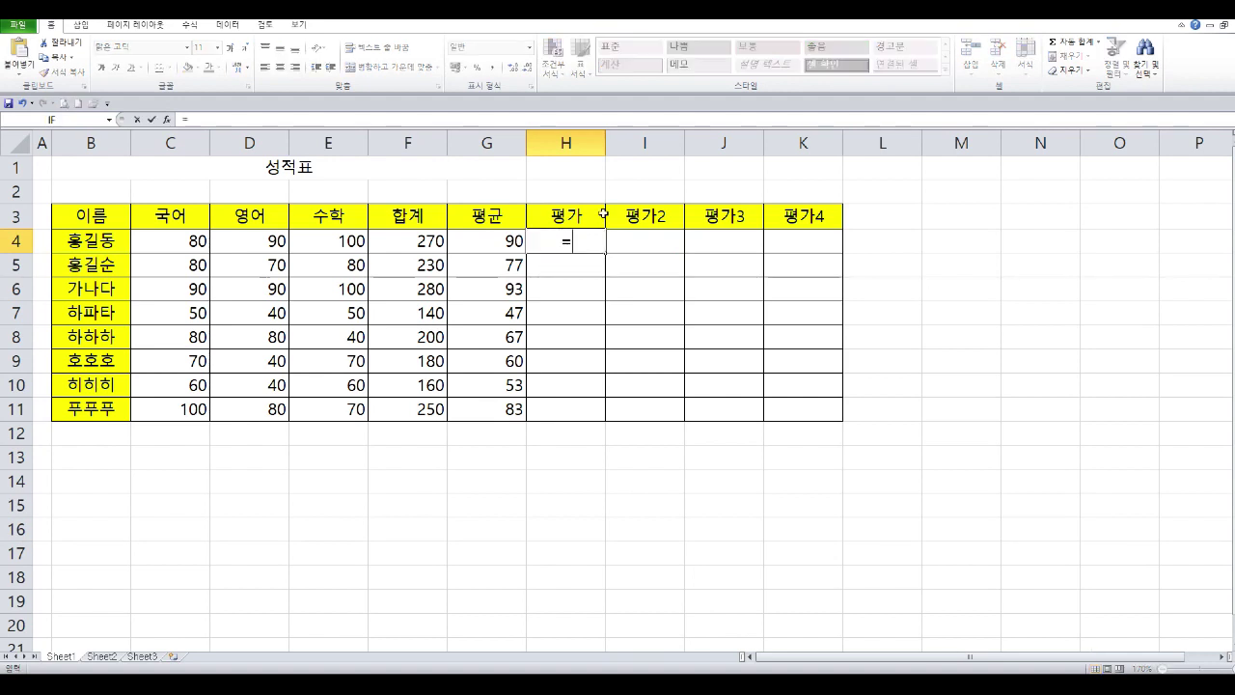
text(if()
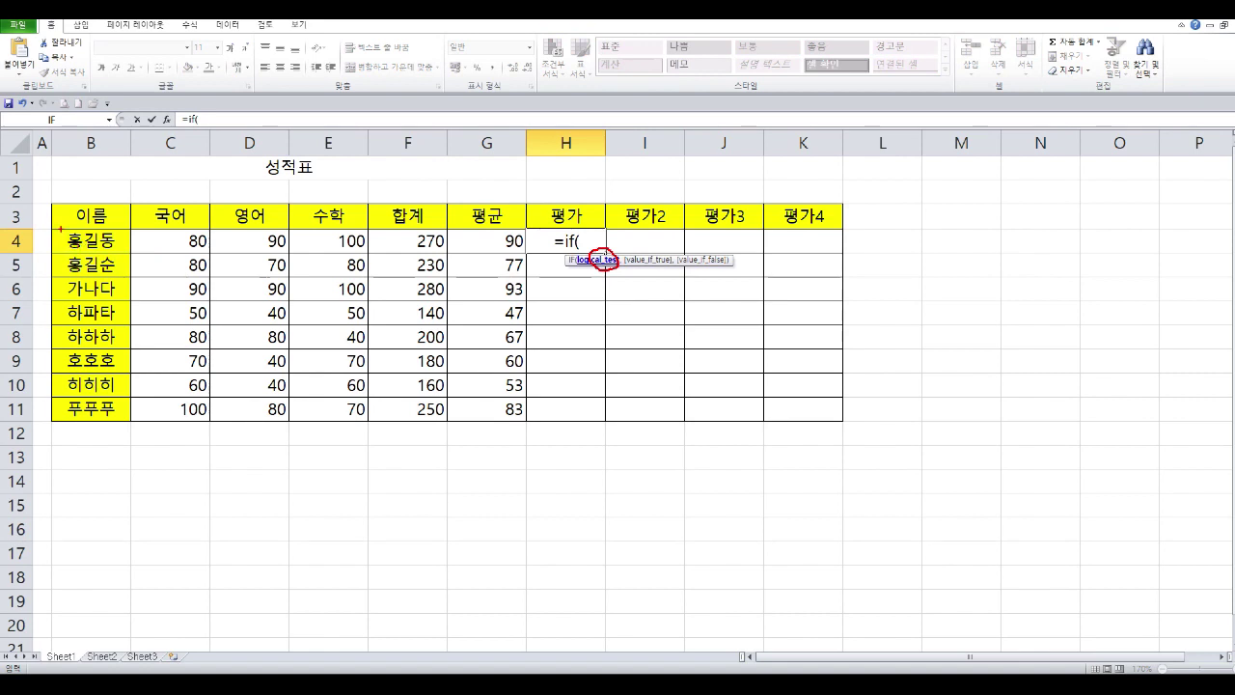
drag(60, 228, 133, 253)
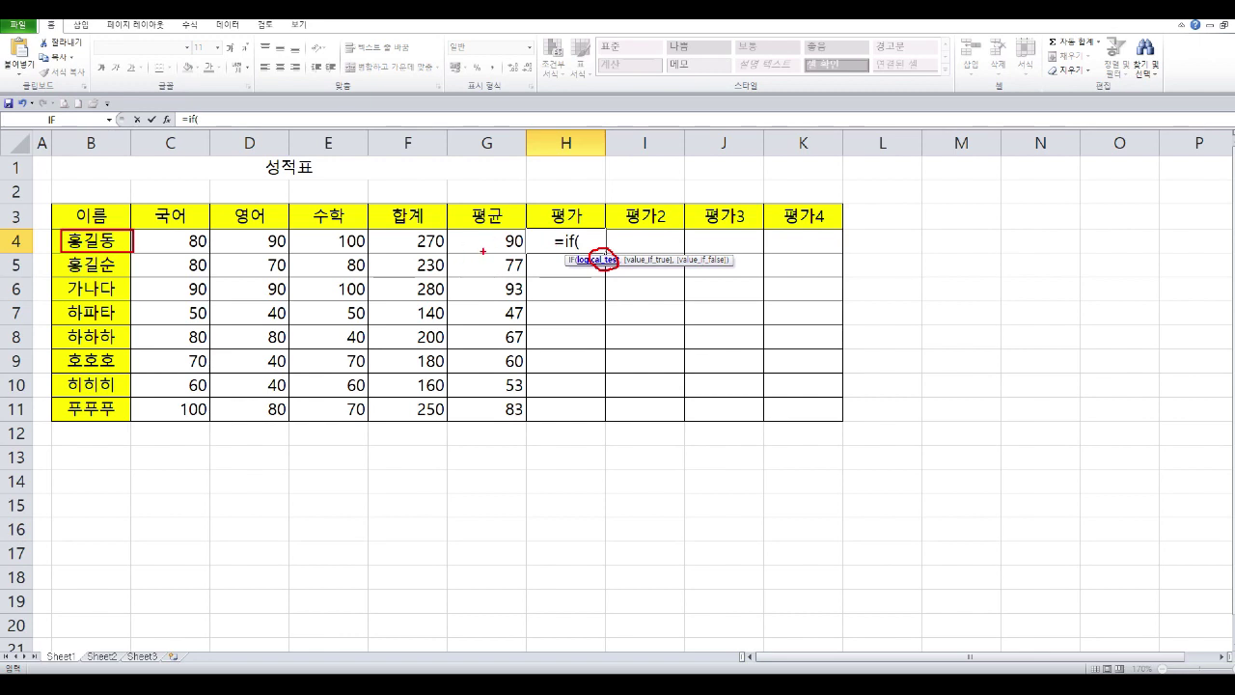
click(484, 241)
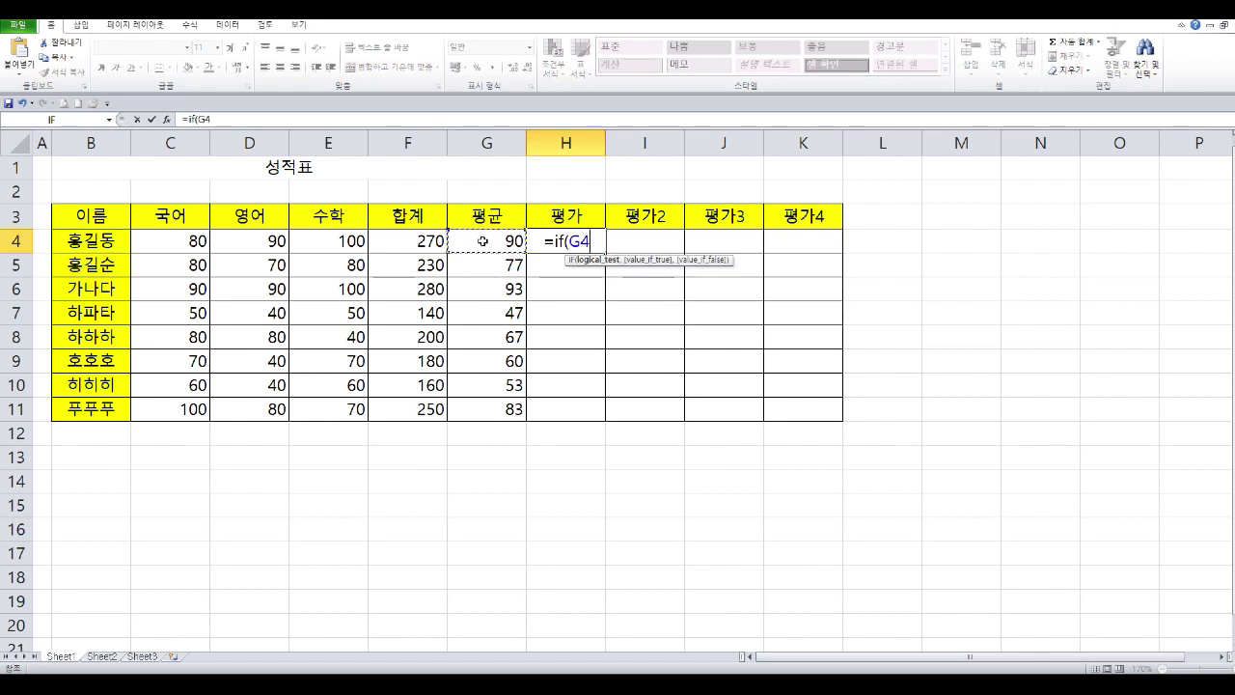
text(>=)
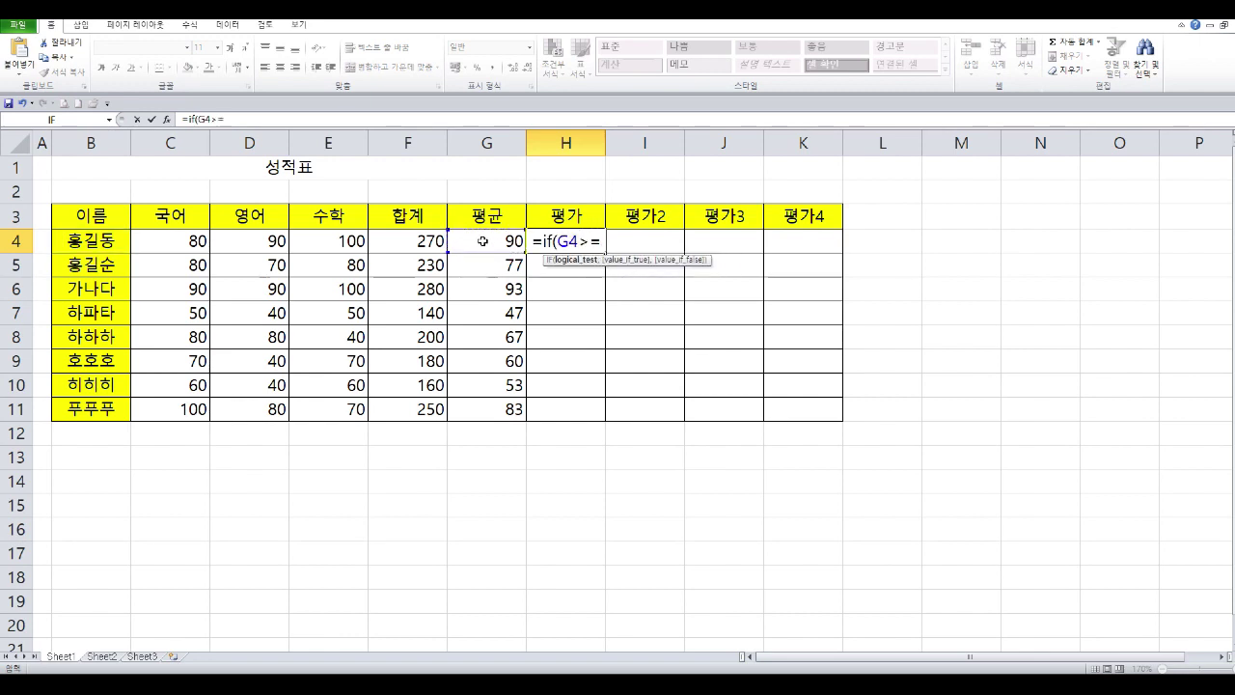
text(60)
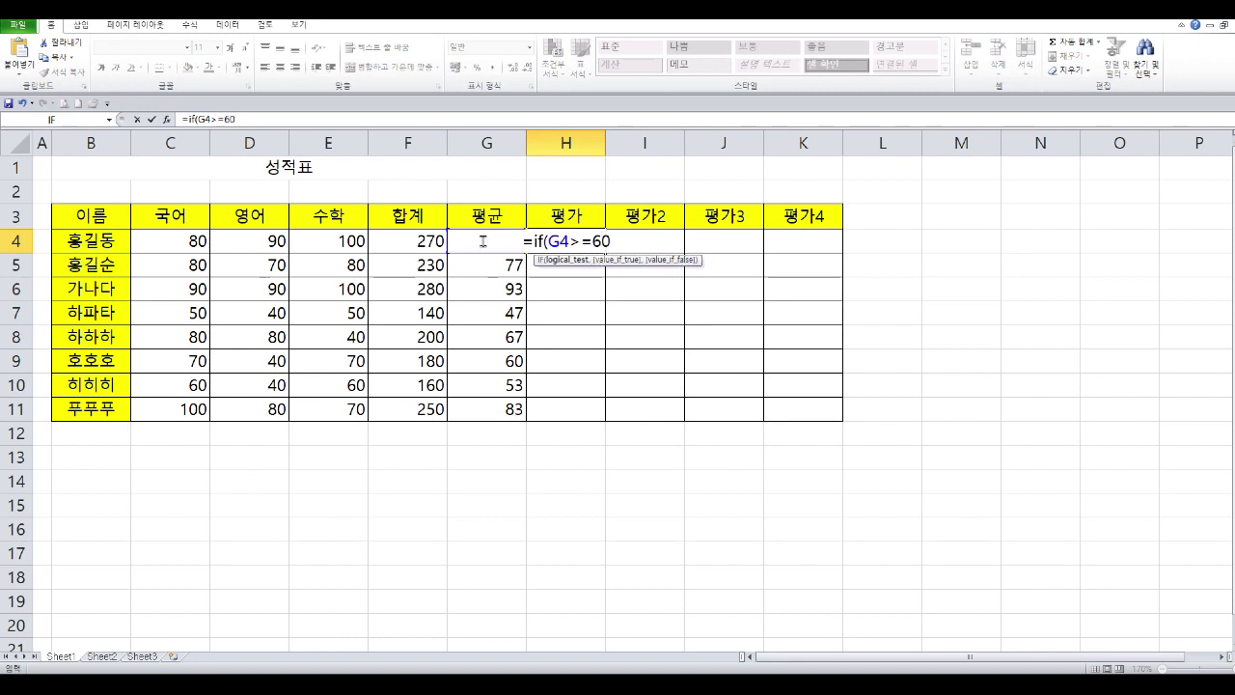
drag(551, 228, 646, 272)
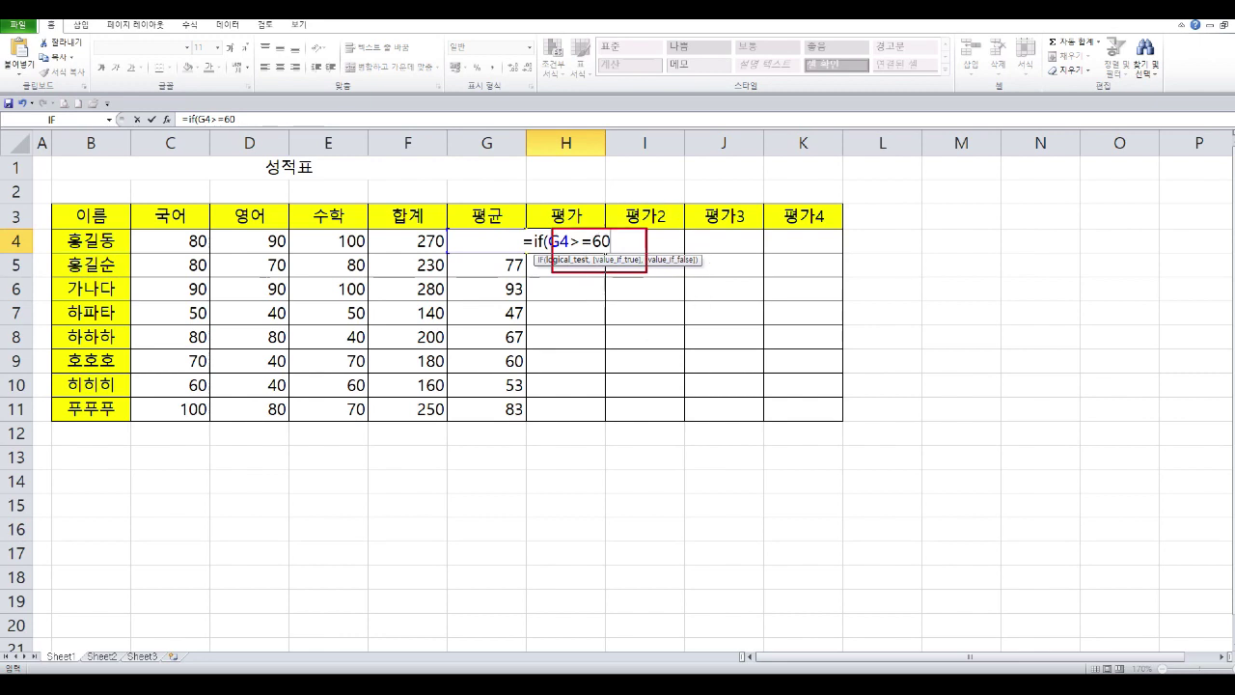
key(Escape)
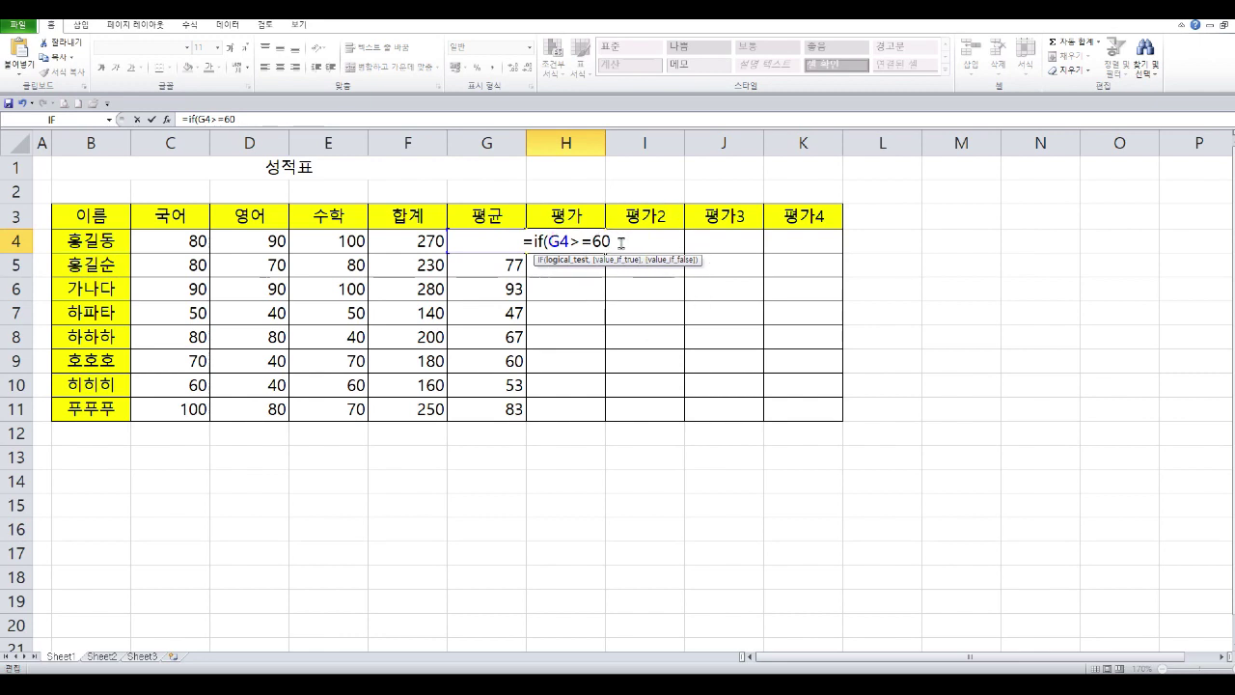
Complete the H4 formula with "합격" if true and "불합격" if false, and fill it down to H11
click(626, 244)
text(,"합격)
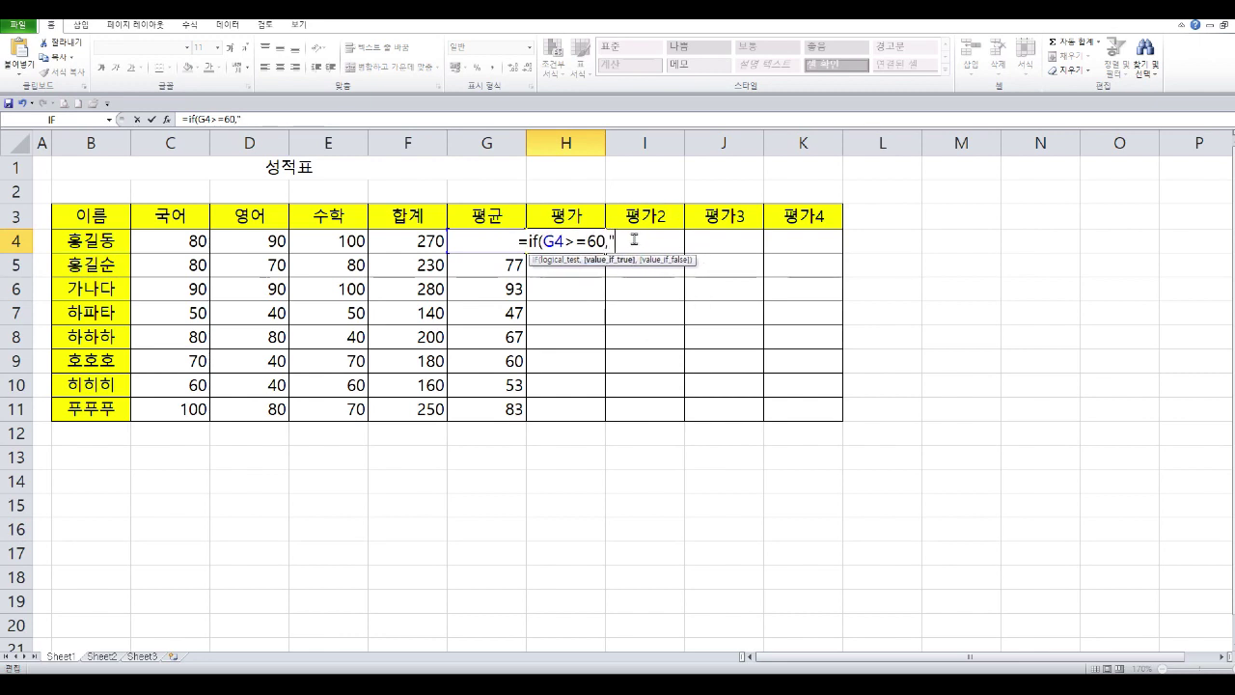
text(")
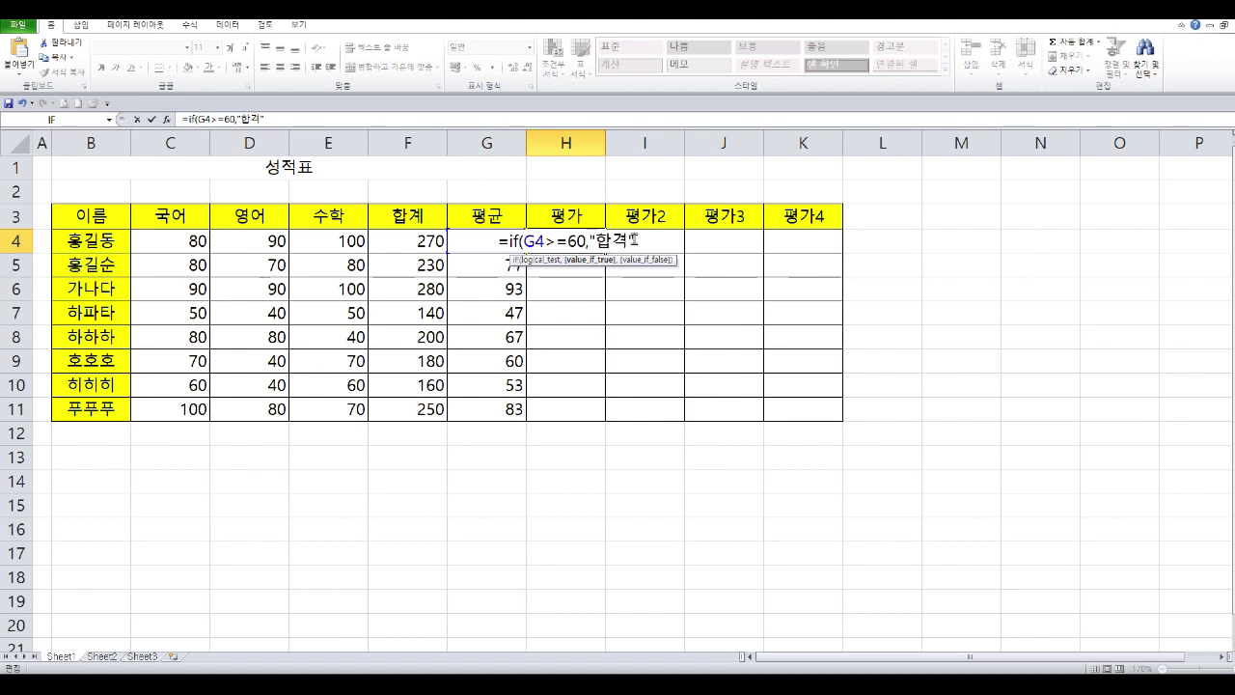
text(,"불합격)
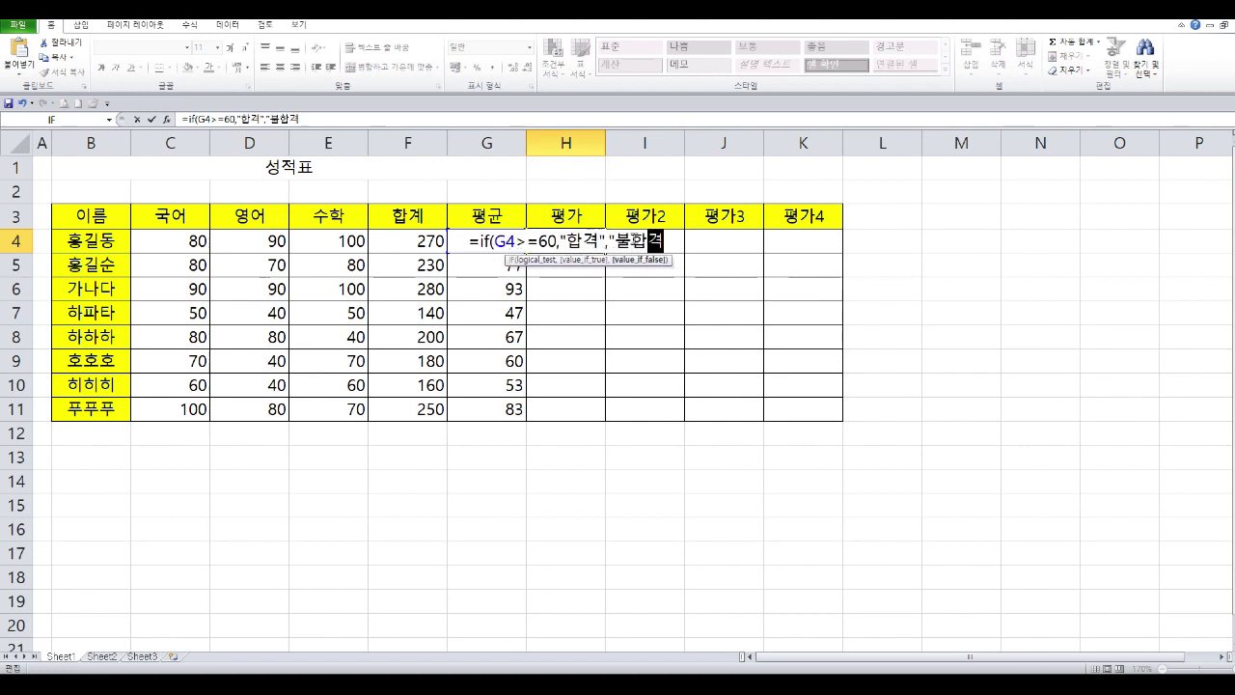
text(")
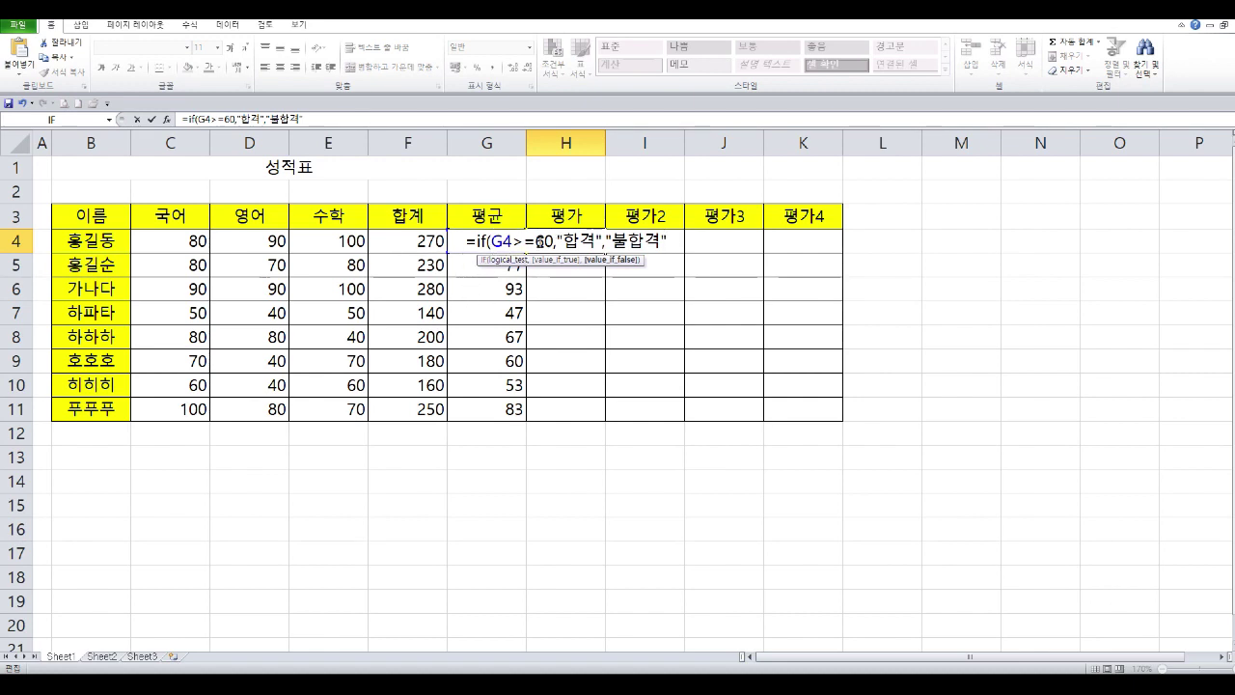
drag(502, 242, 542, 241)
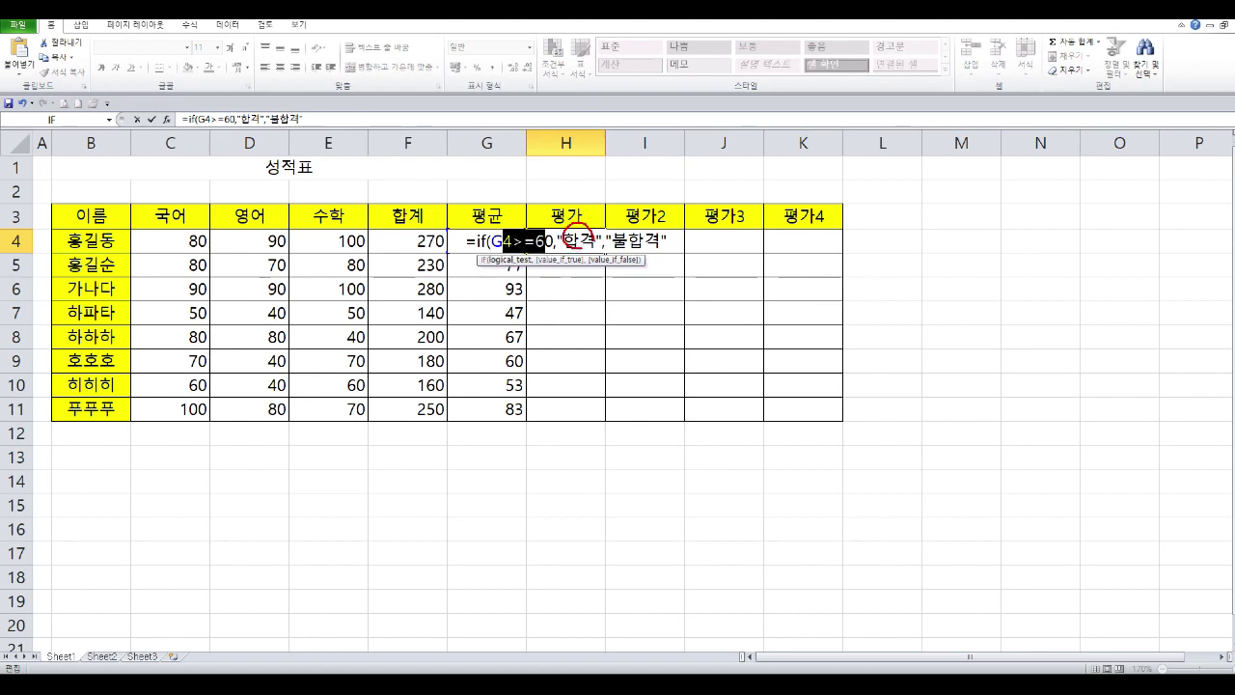
click(668, 242)
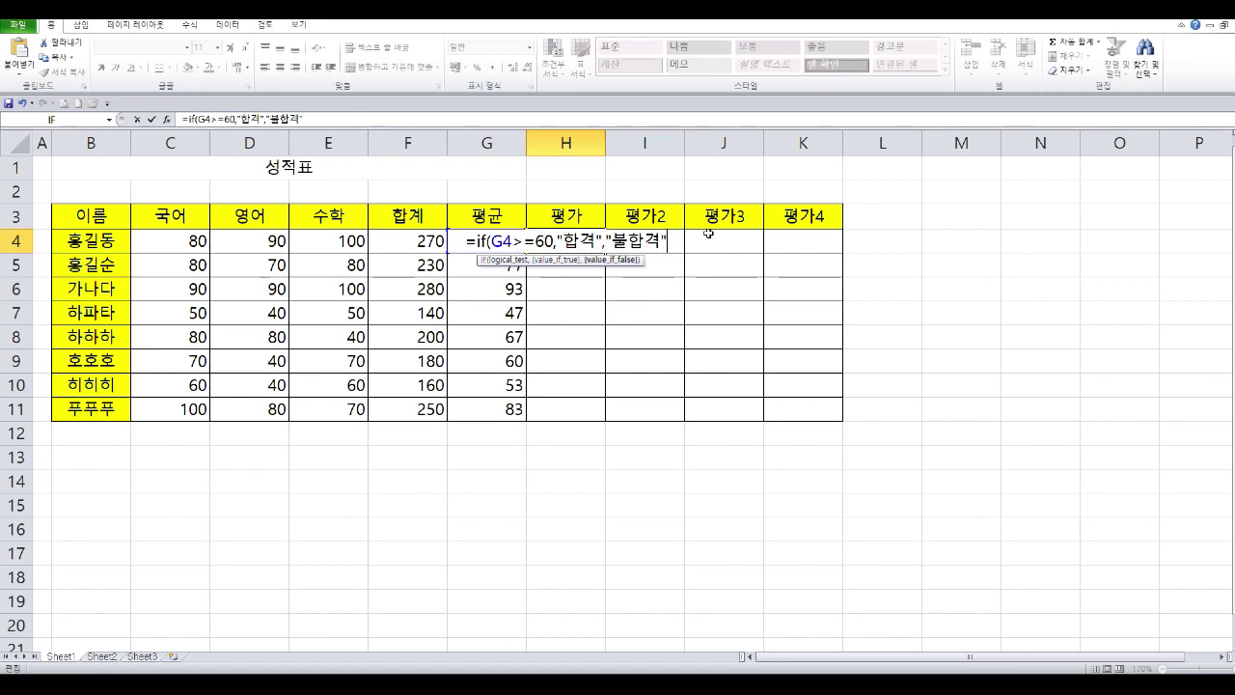
text())
key(Return)
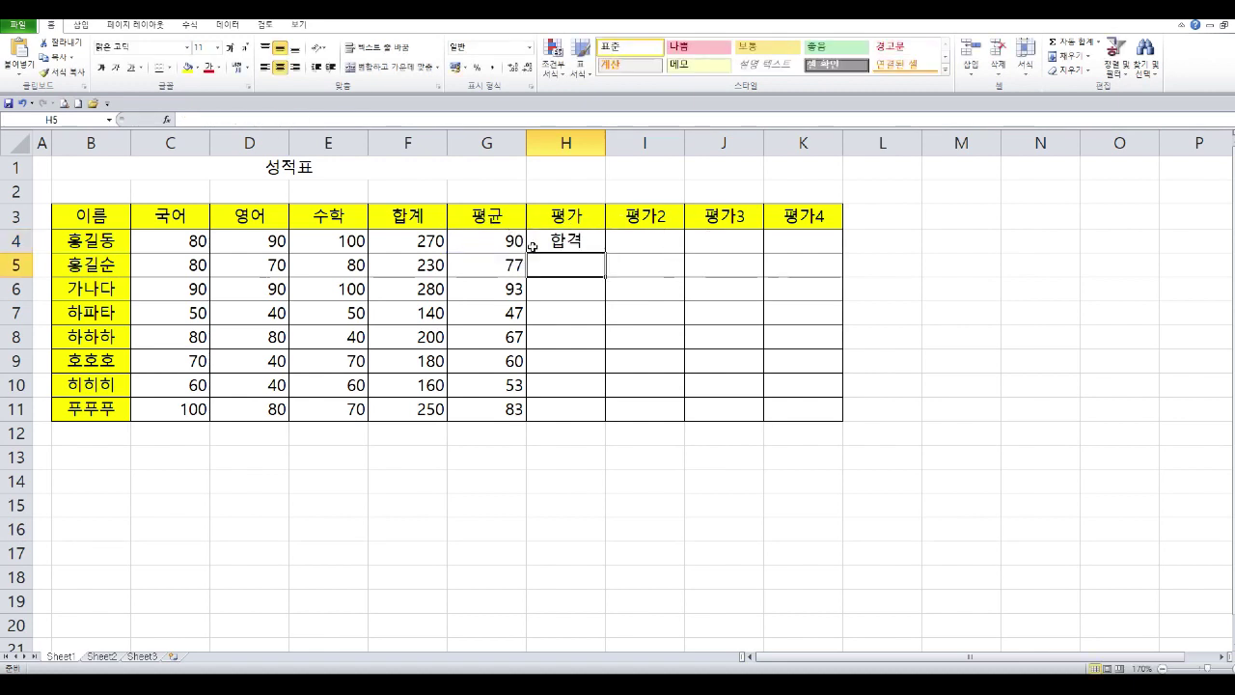
click(573, 243)
drag(606, 254, 612, 415)
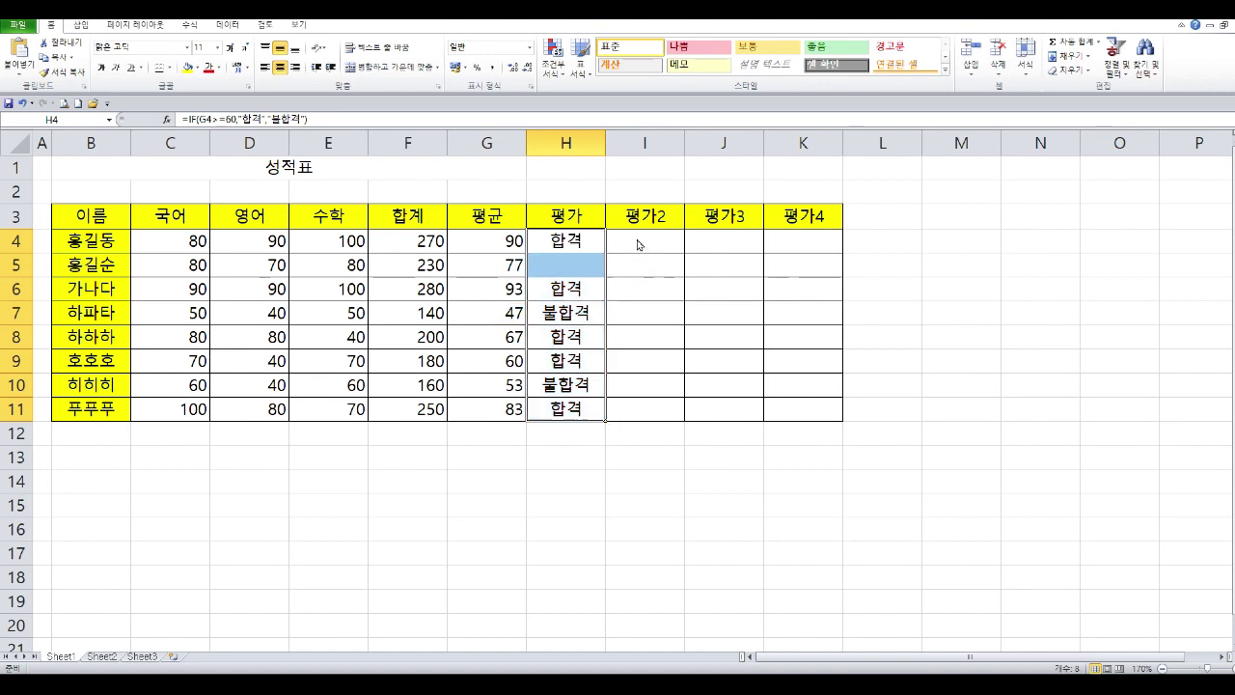
Switch to Notepad and paste a copy of the rule "평균이 60점 이상이면 합격" below the IF syntax, after a blank line
key(alt+Tab)
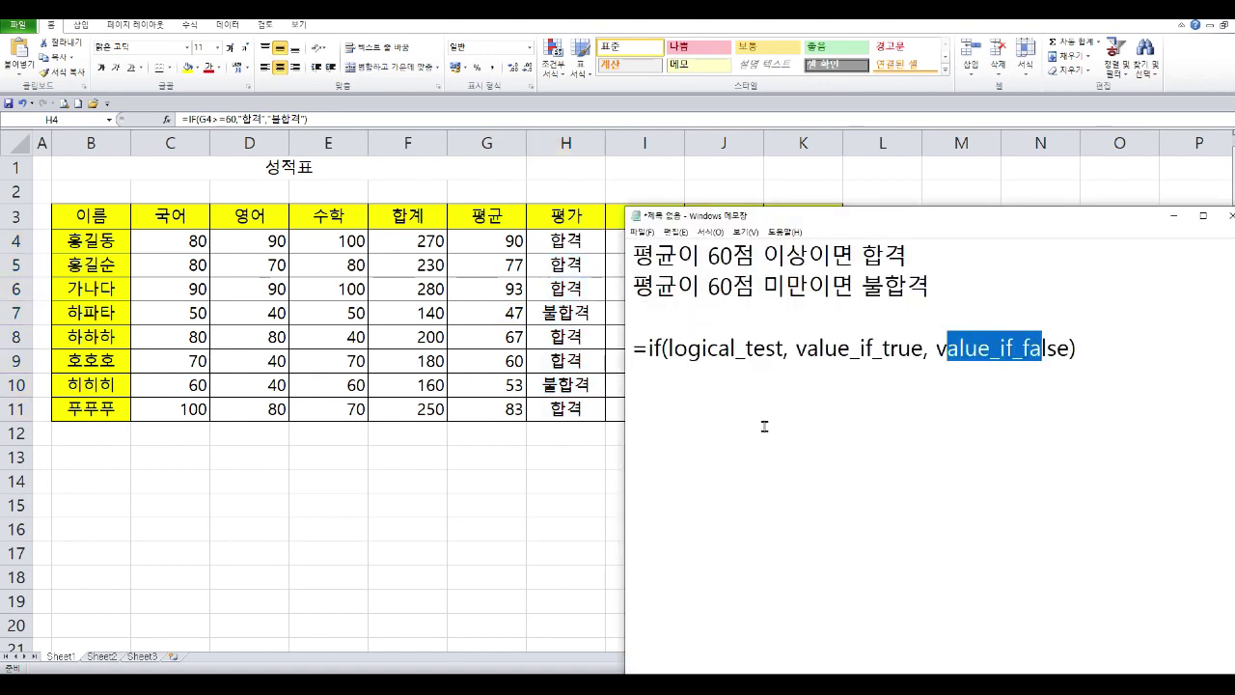
click(767, 345)
click(1104, 358)
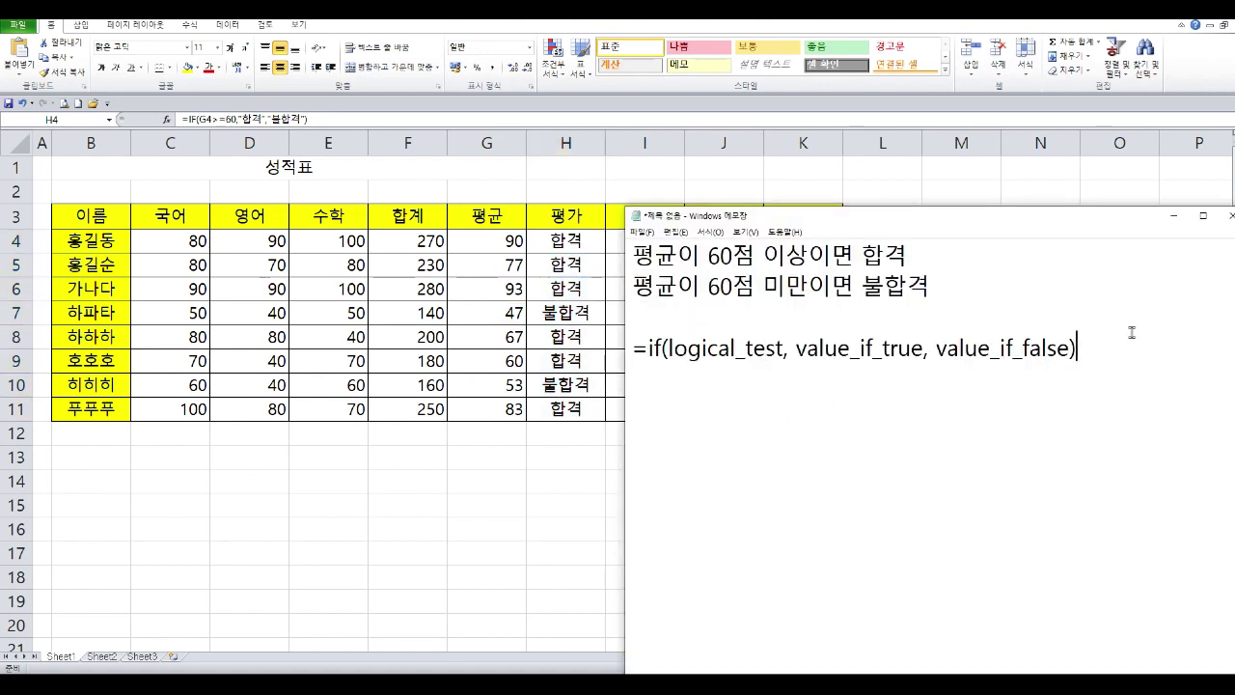
key(Return)
key(Return)
click(646, 257)
drag(637, 256, 942, 260)
key(ctrl+c)
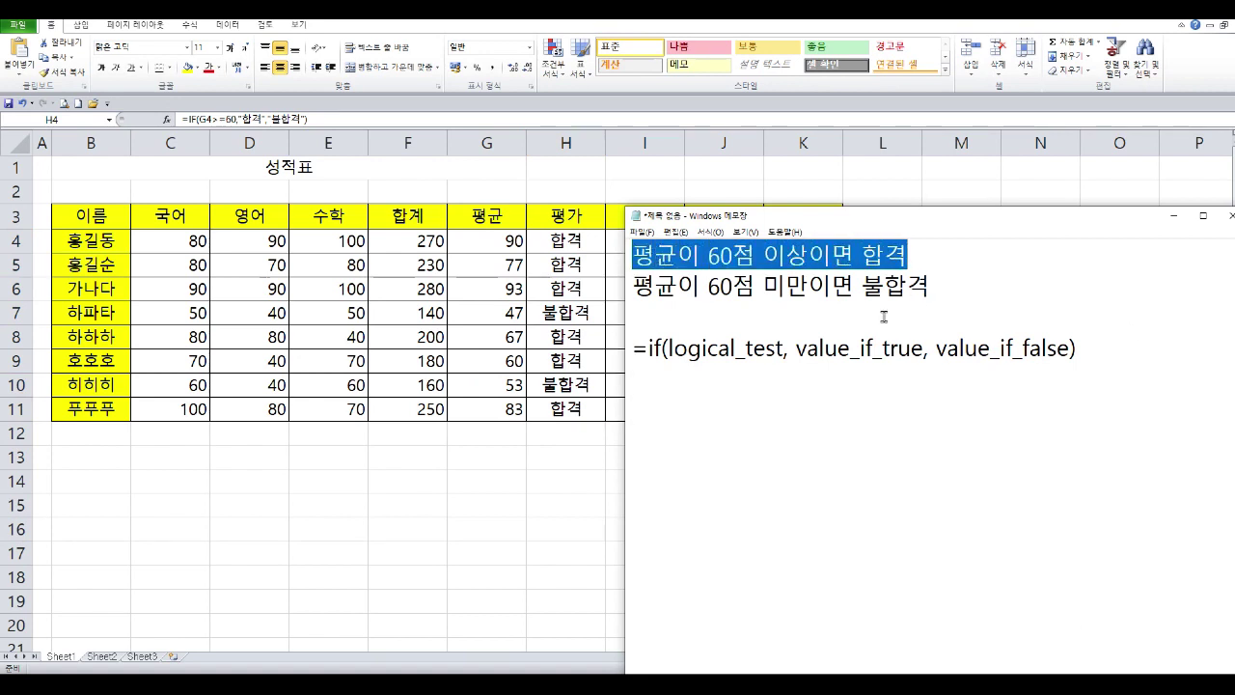
click(741, 405)
key(ctrl+v)
Edit the copied rule to read "평균이 80점 이상이면 잘함"
drag(723, 413, 735, 412)
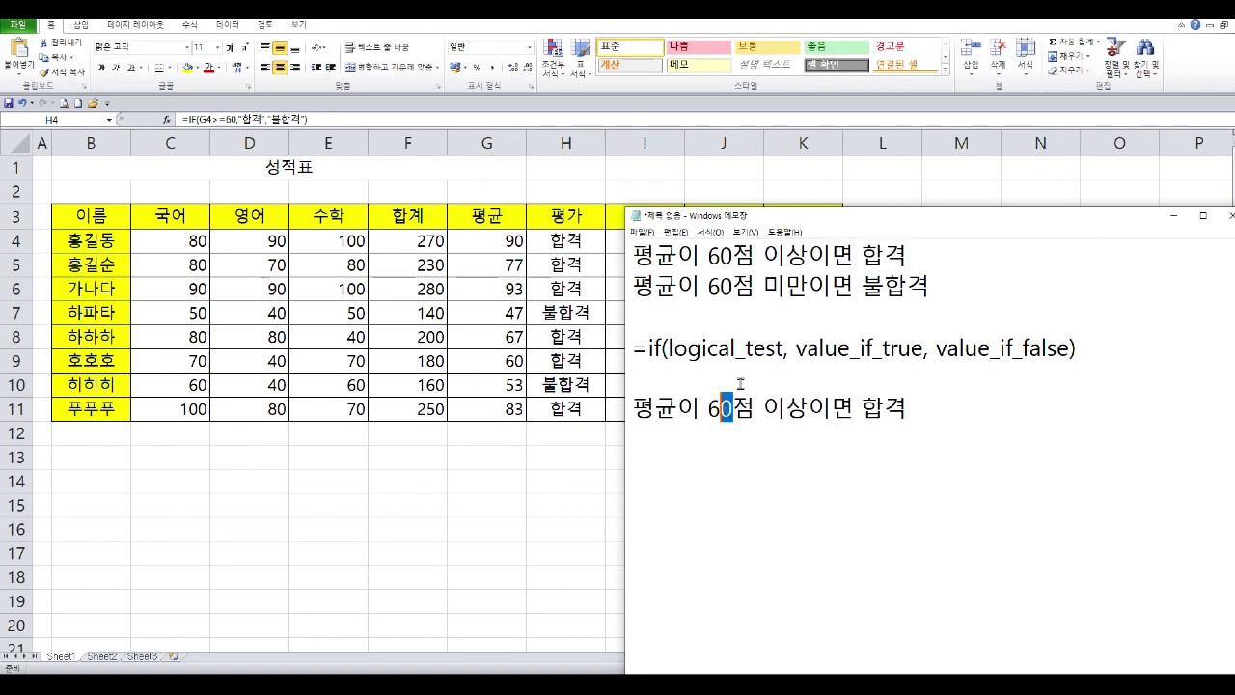
key(Left)
key(BackSpace)
text(8)
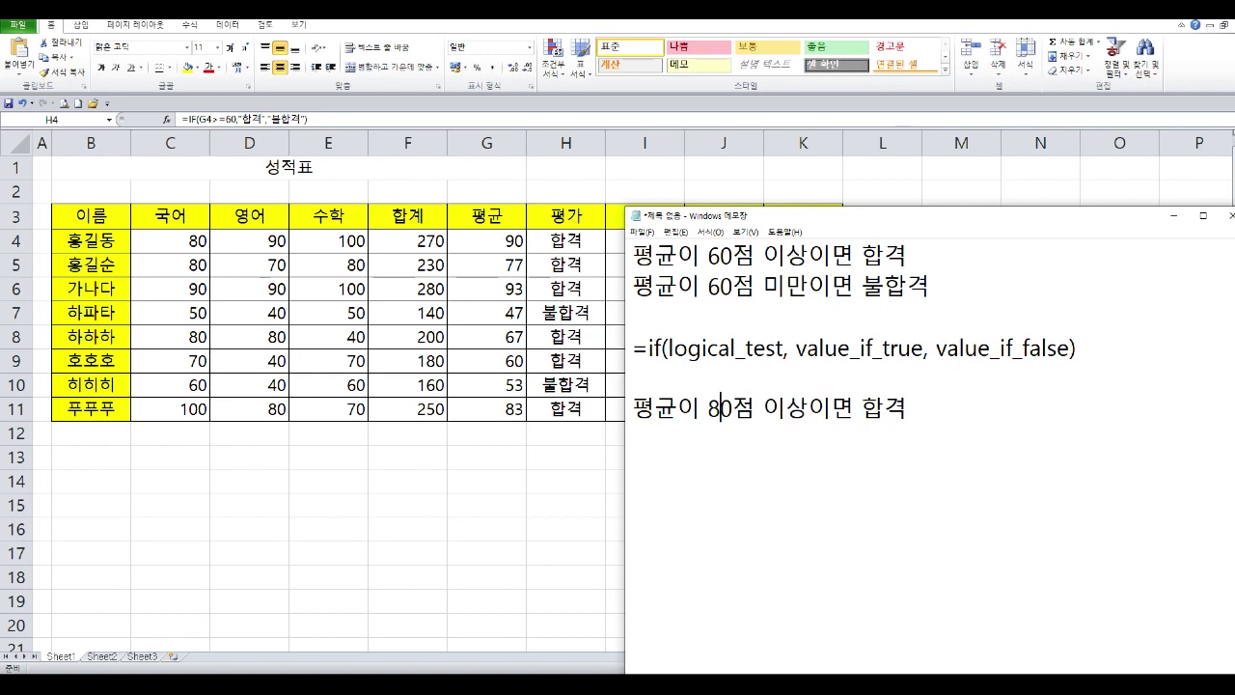
drag(863, 412, 910, 412)
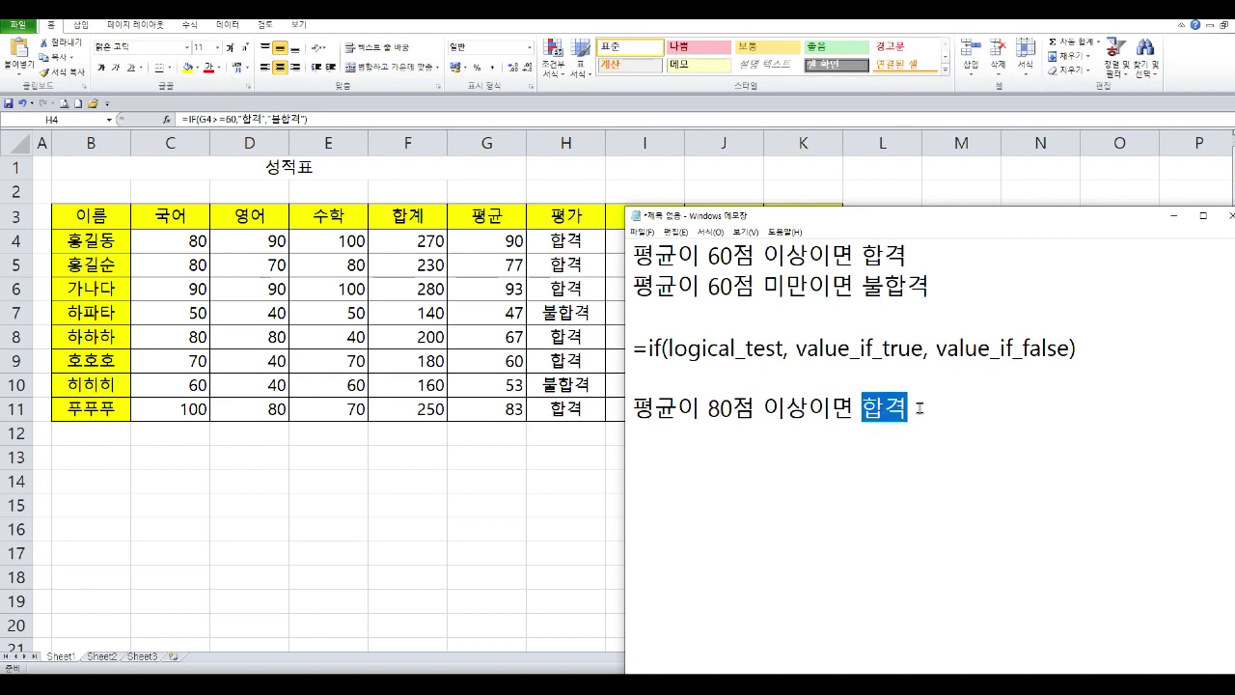
text(wk)
key(BackSpace)
key(BackSpace)
key(Hangul)
text(잘함)
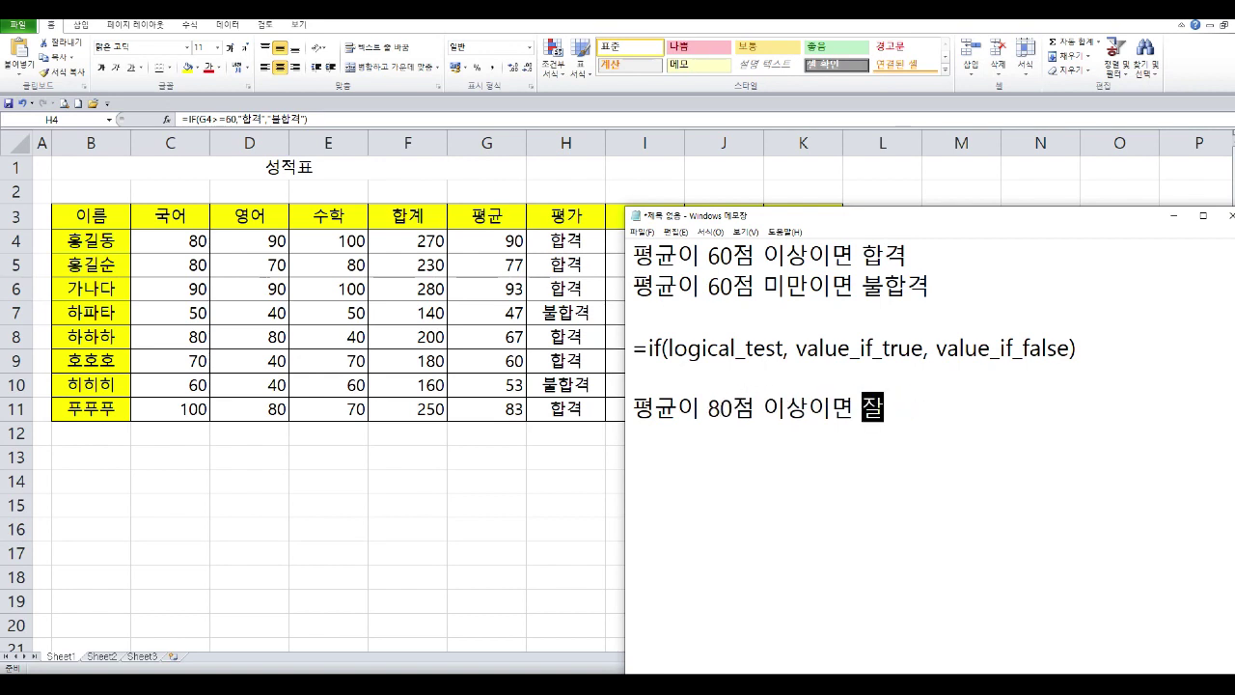
Duplicate the 80점 rule on the line below and change the copy to "평균이 60점 이상이면 보통"
key(Return)
drag(935, 415, 618, 436)
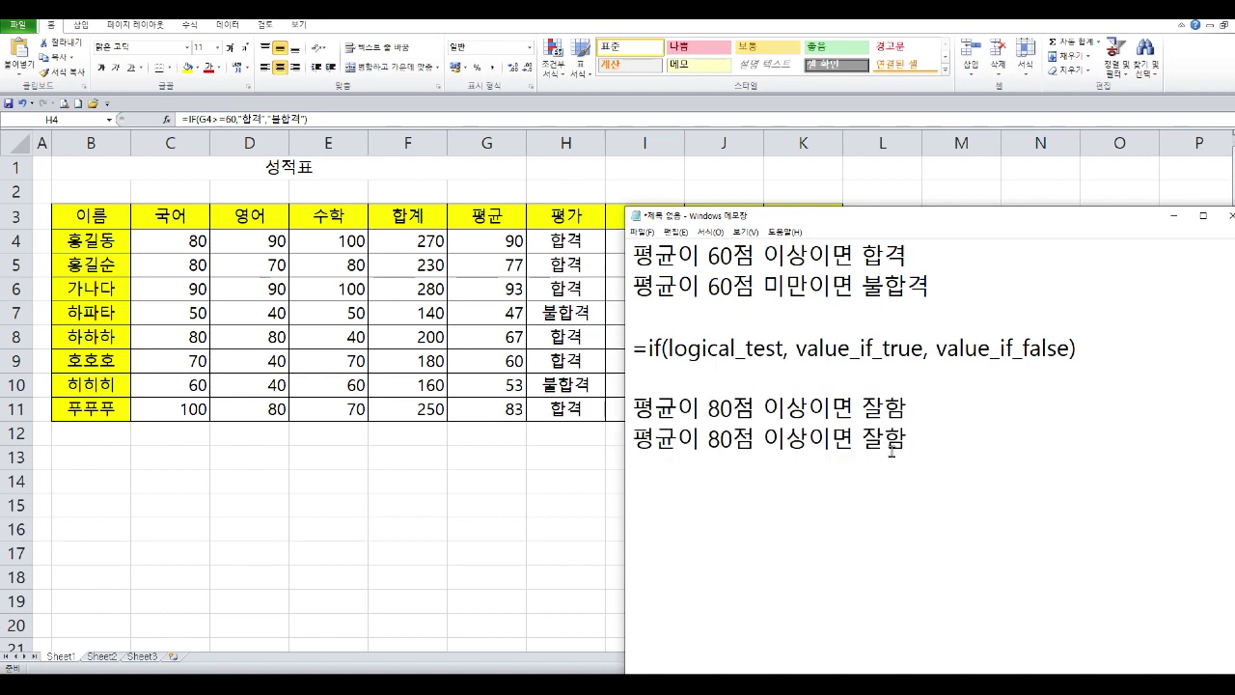
key(BackSpace)
key(BackSpace)
text(ㅂ보통)
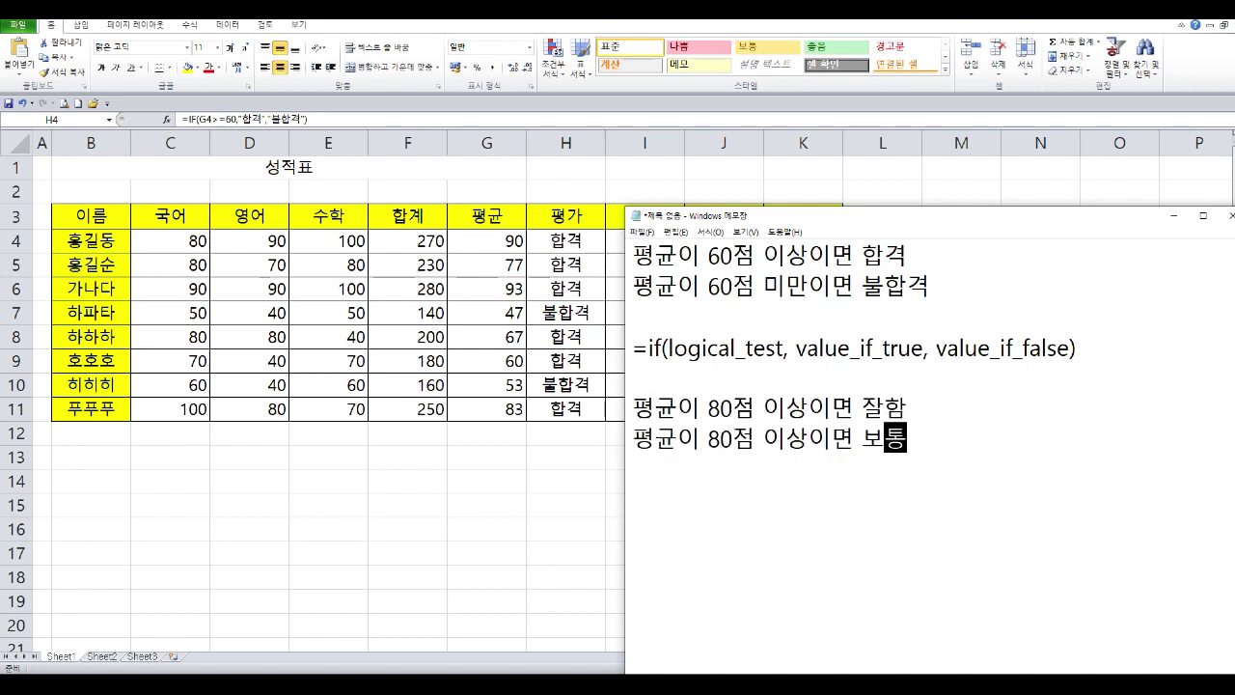
key(Return)
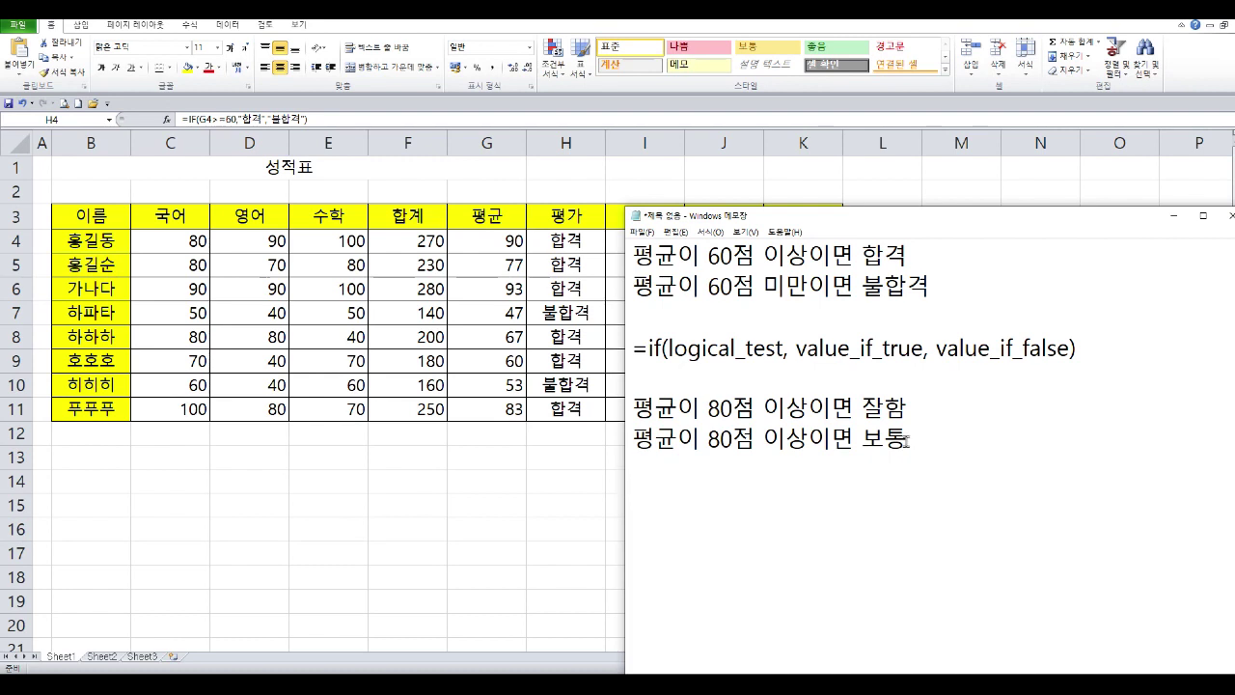
click(721, 437)
key(BackSpace)
text(6)
Add a third grading rule below it reading "평균이 60점 미만이면 노력요함"
click(924, 435)
key(Return)
key(ctrl+v)
drag(737, 470, 709, 470)
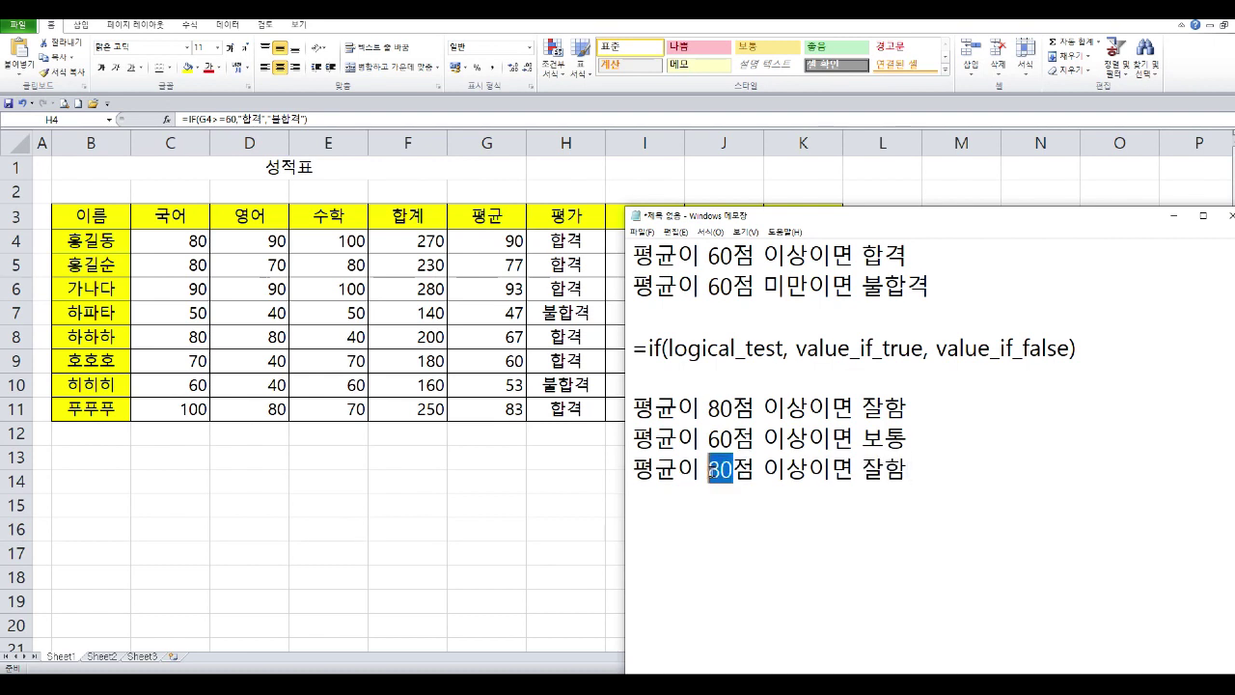
text(60)
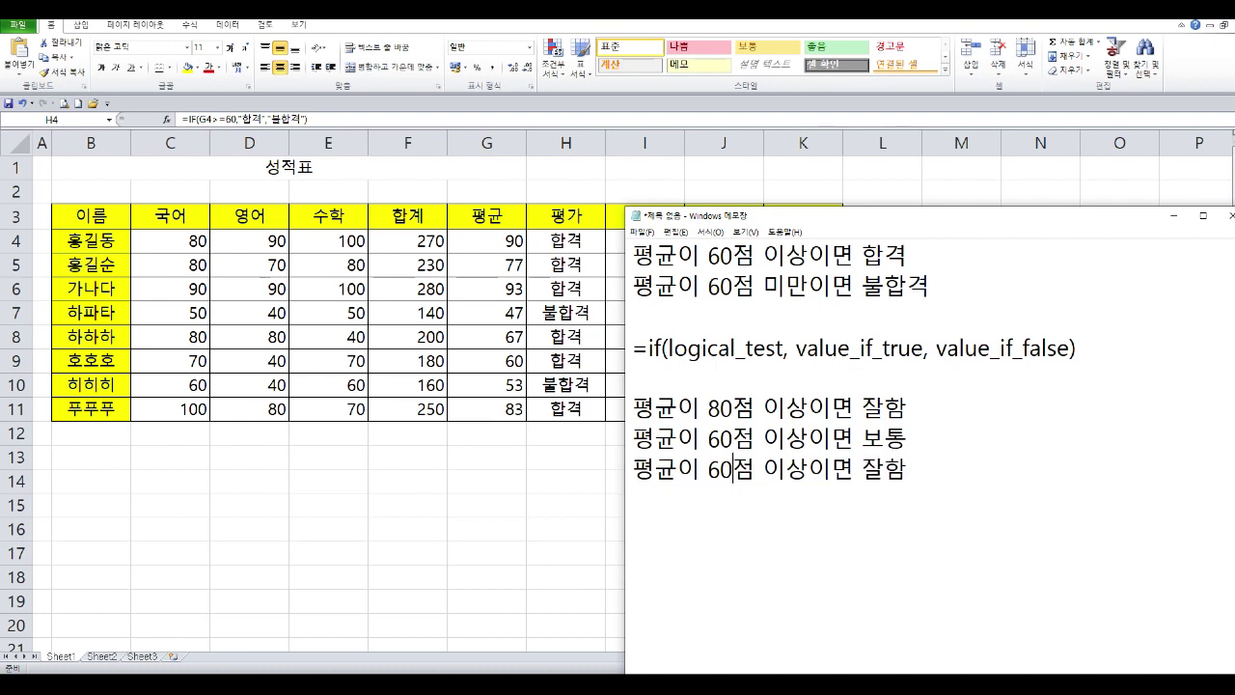
drag(764, 465, 959, 463)
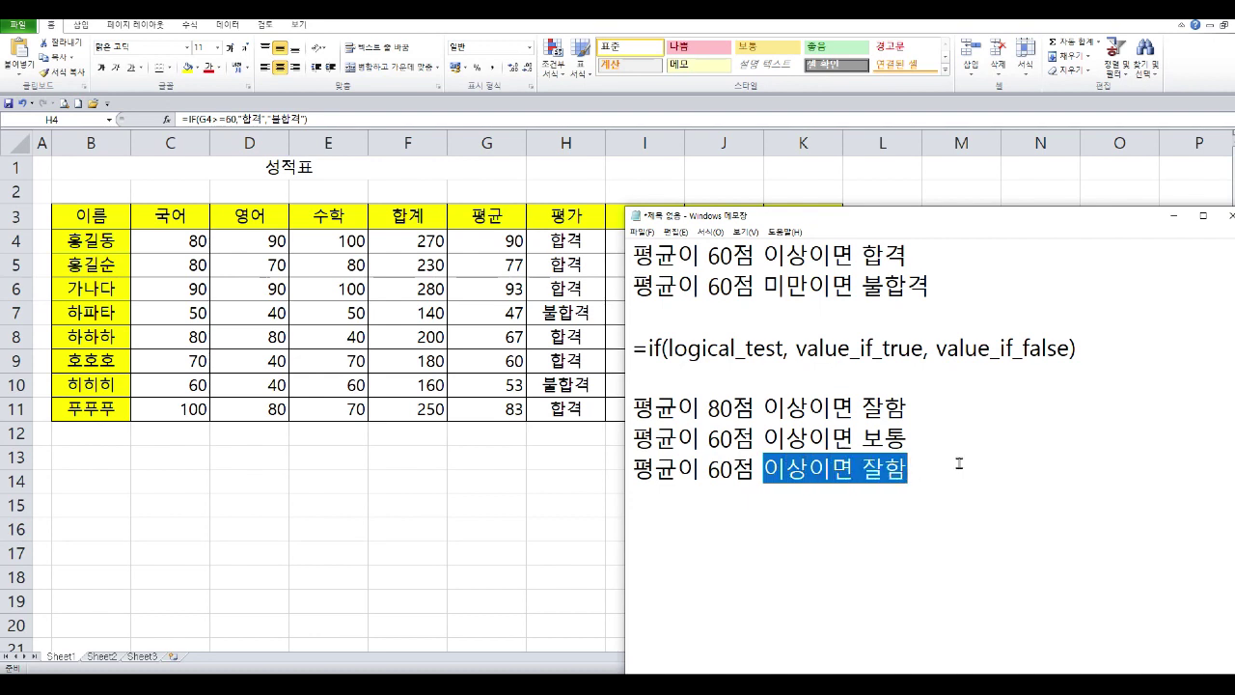
text(미만임)
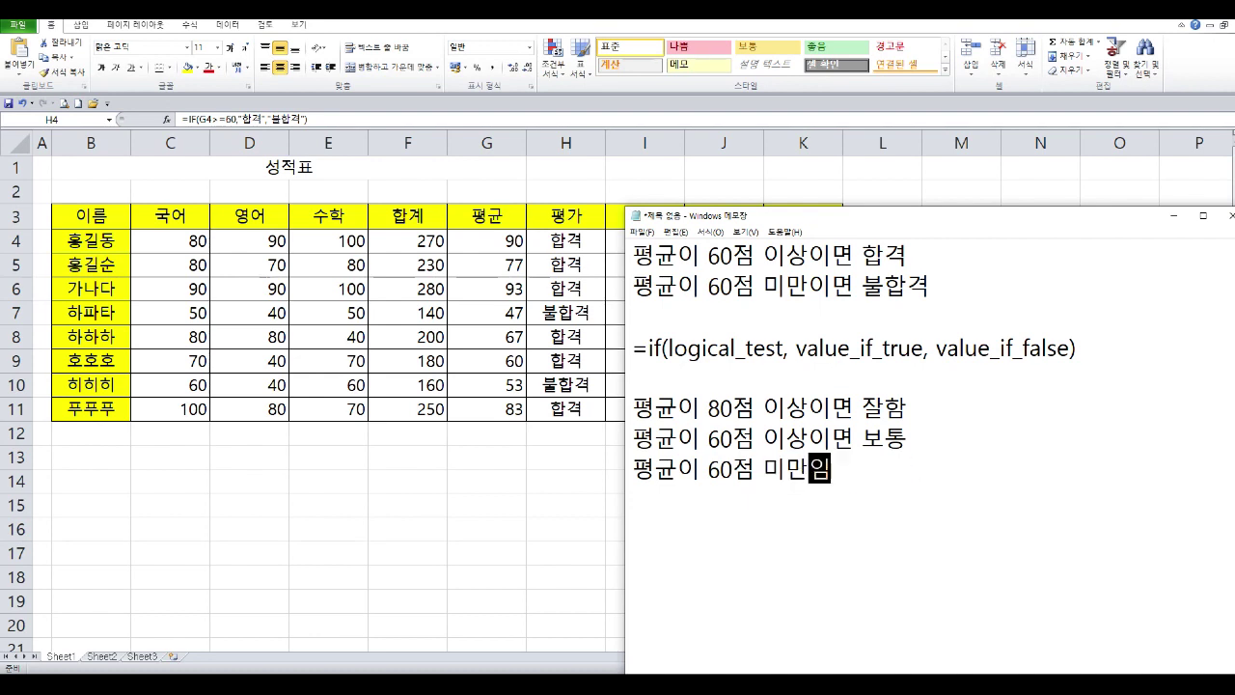
text(면 노력요함)
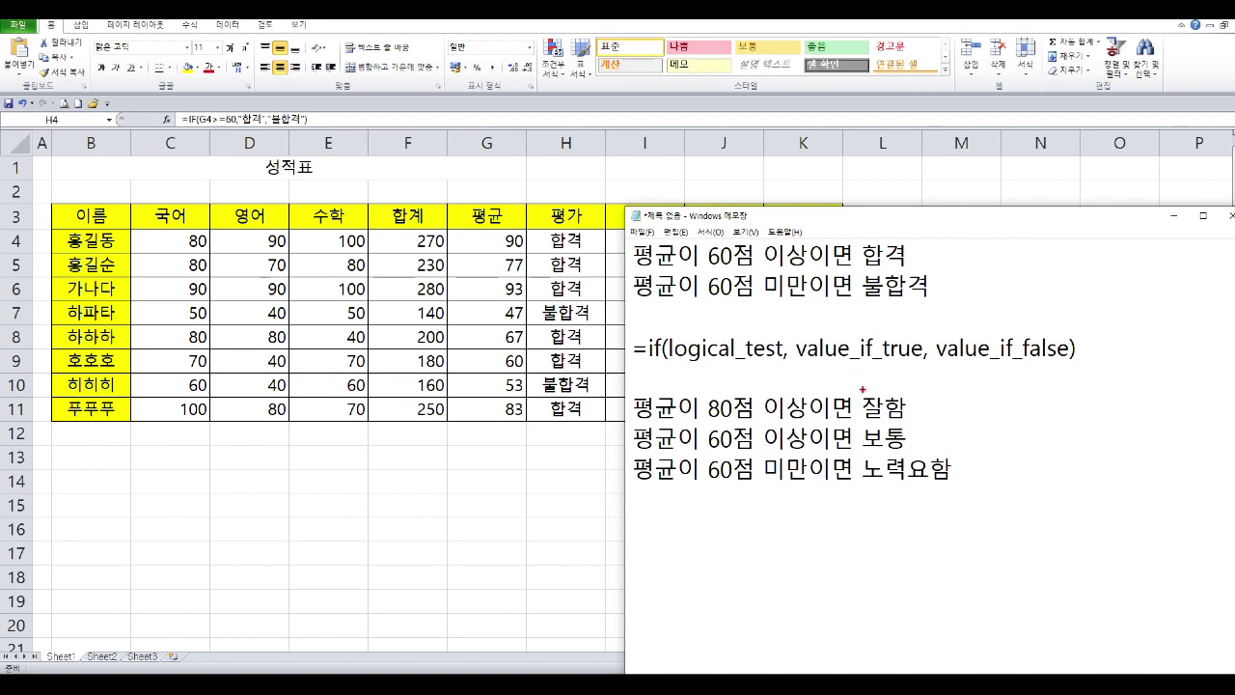
drag(860, 390, 930, 418)
mouse_move(857, 427)
mouse_down()
mouse_move(930, 449)
mouse_move(973, 487)
mouse_up()
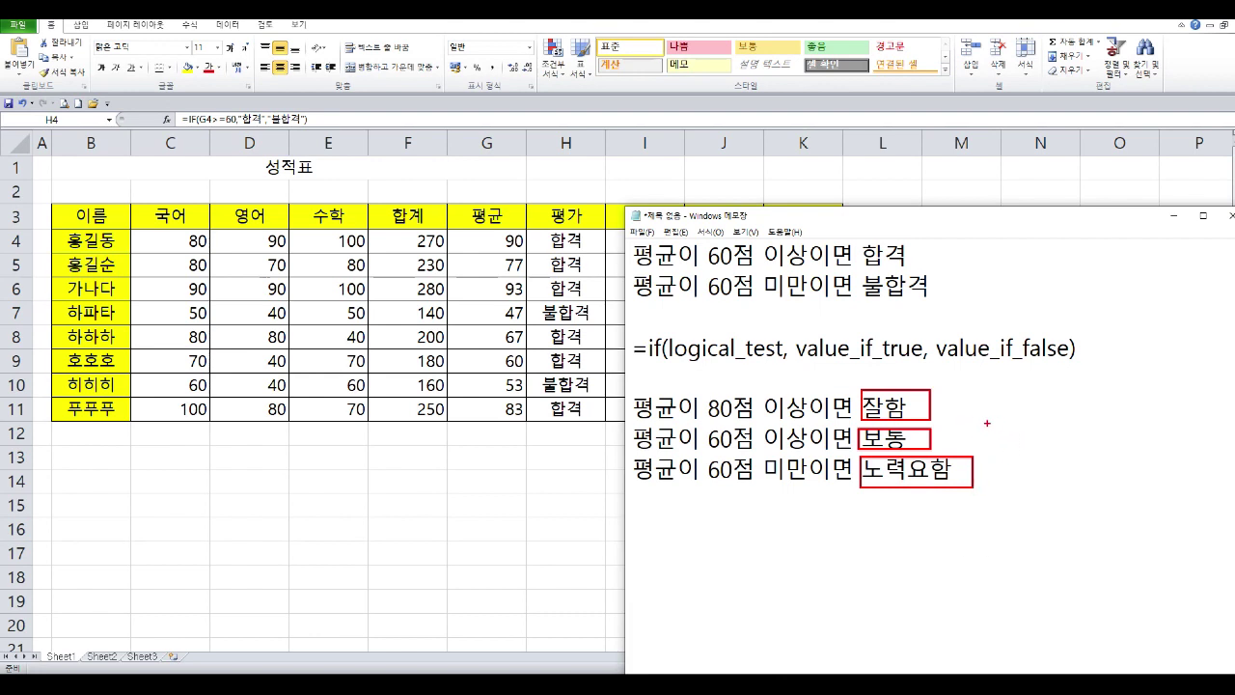
mouse_move(1008, 429)
mouse_down()
mouse_move(1008, 408)
mouse_move(1028, 442)
mouse_move(989, 470)
mouse_up()
key(Escape)
Switch to Excel and start an IF formula in I4 that returns "잘함" when G4>=80
click(624, 236)
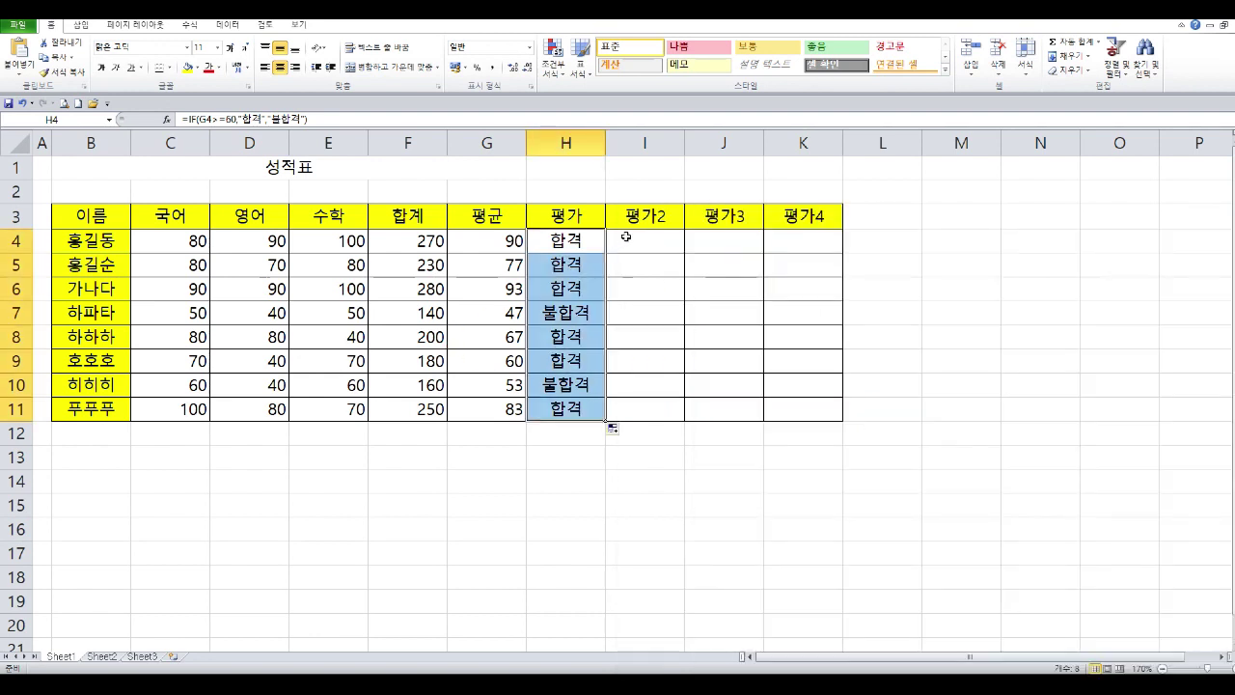
click(630, 236)
text(=if)
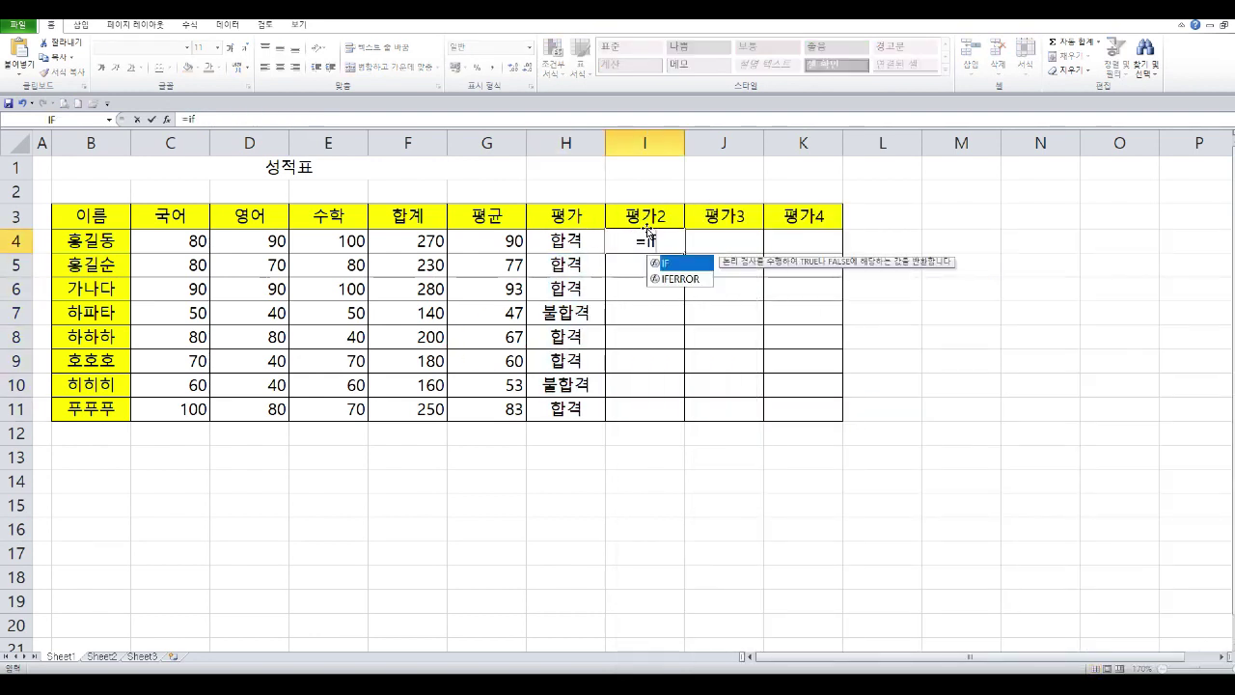
text(()
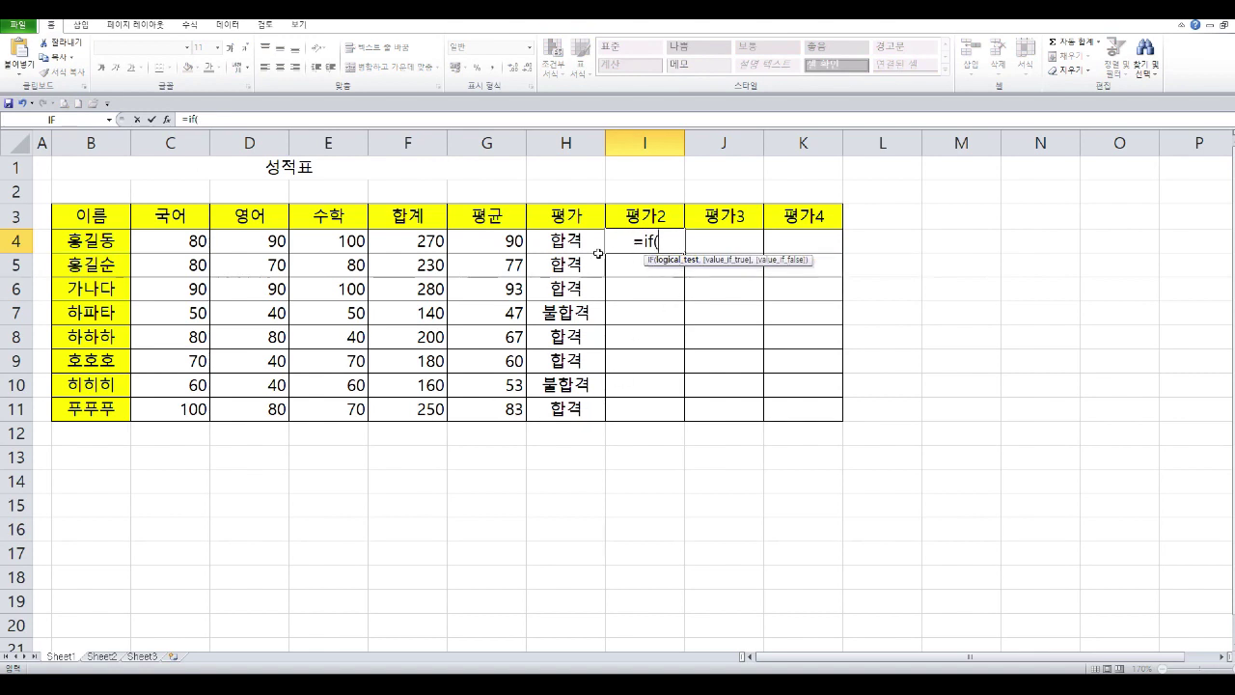
click(473, 242)
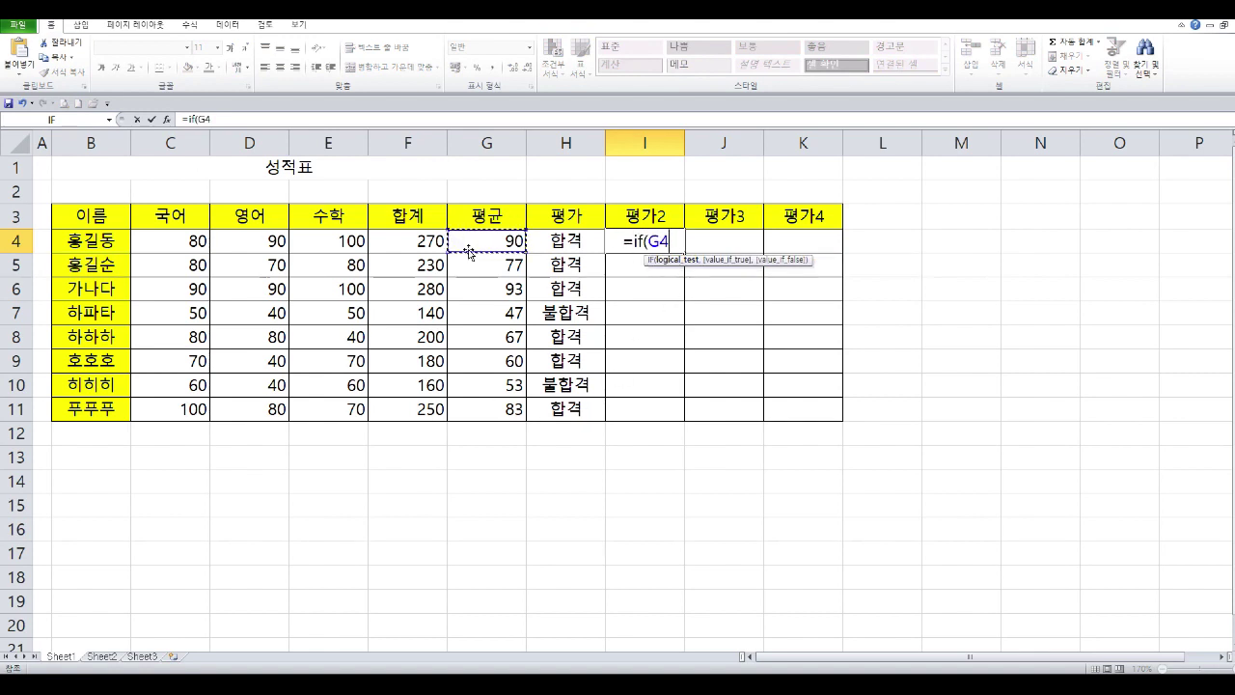
text(>=)
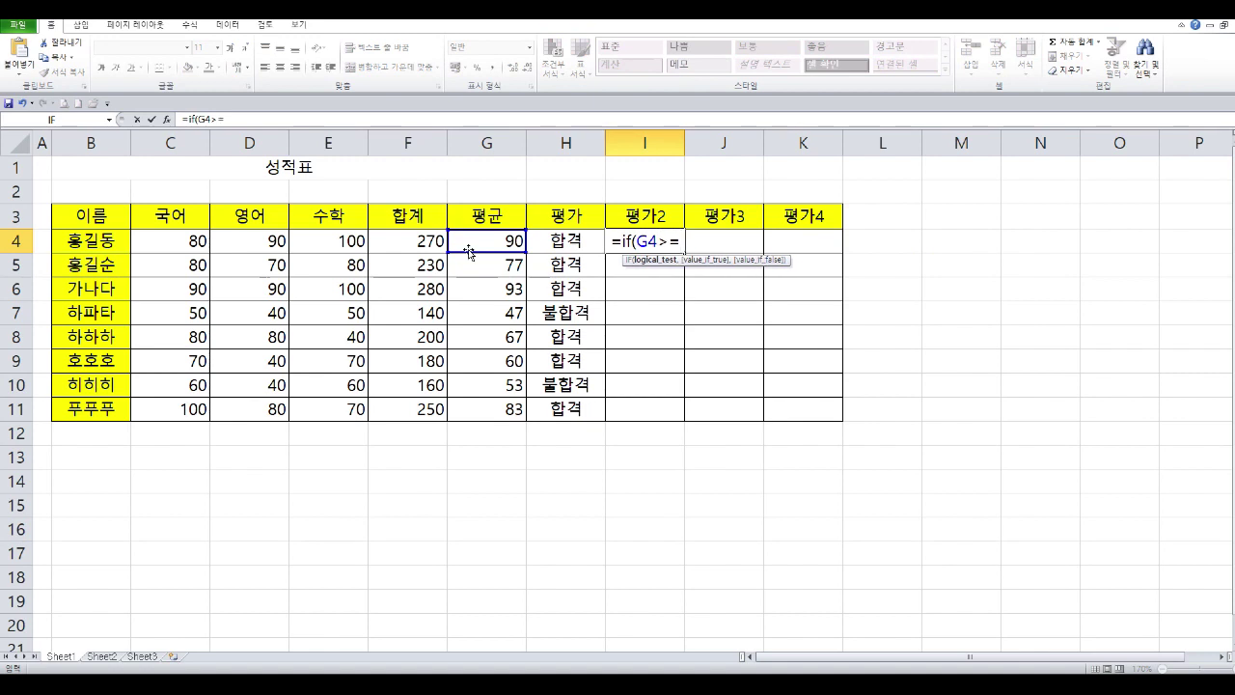
text(80)
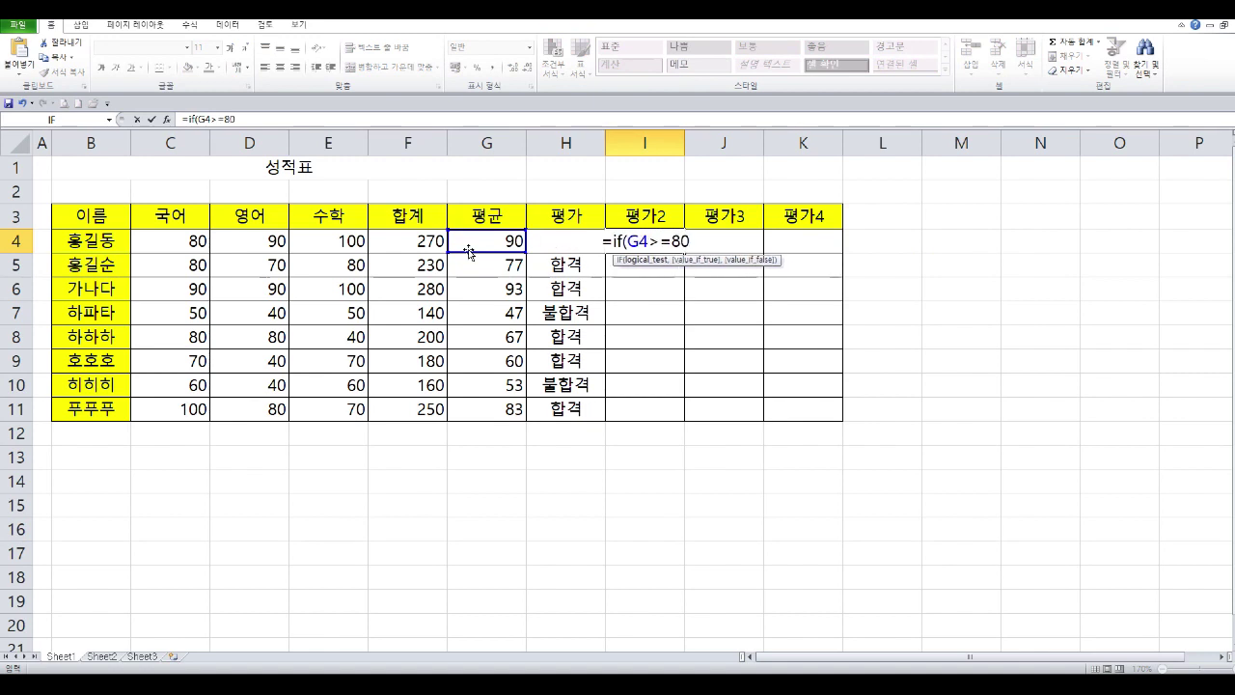
text(,")
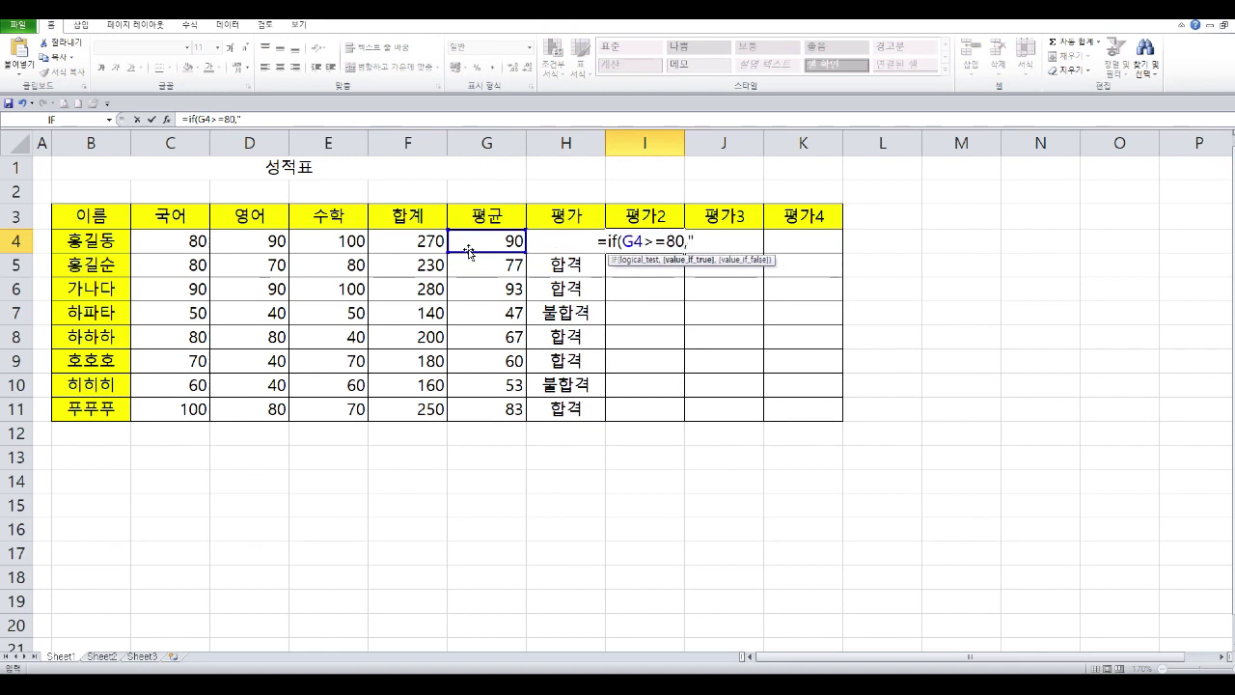
text(잘함")
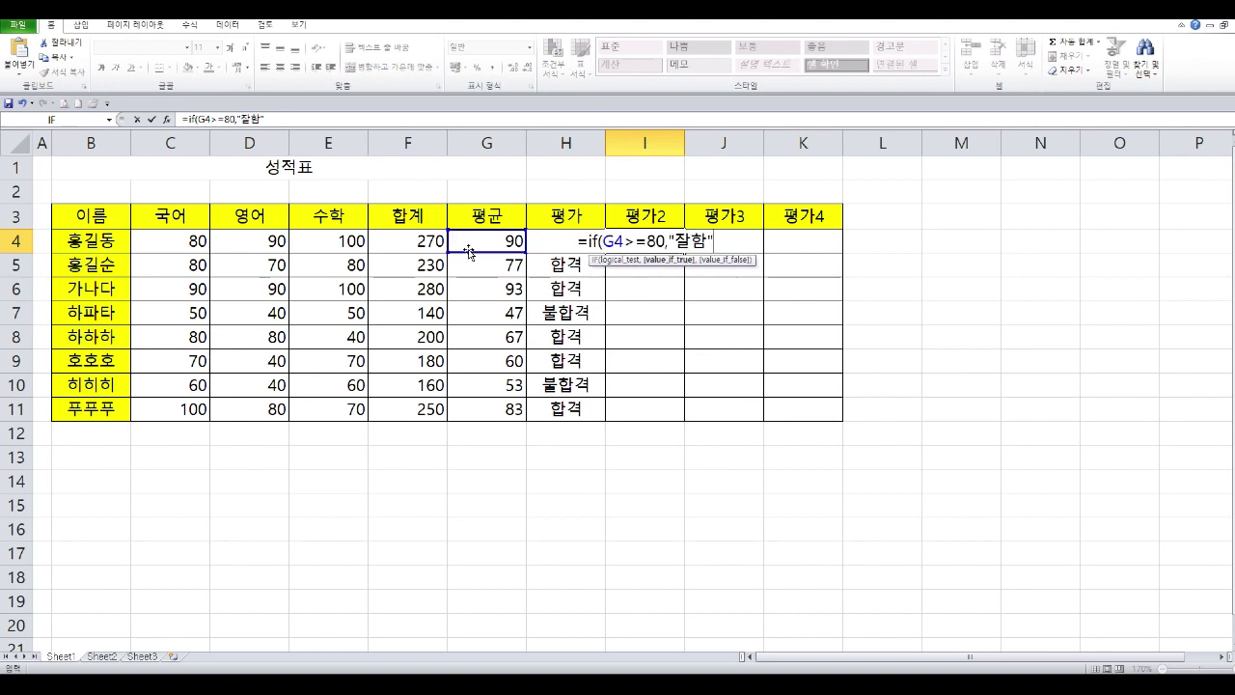
text(,)
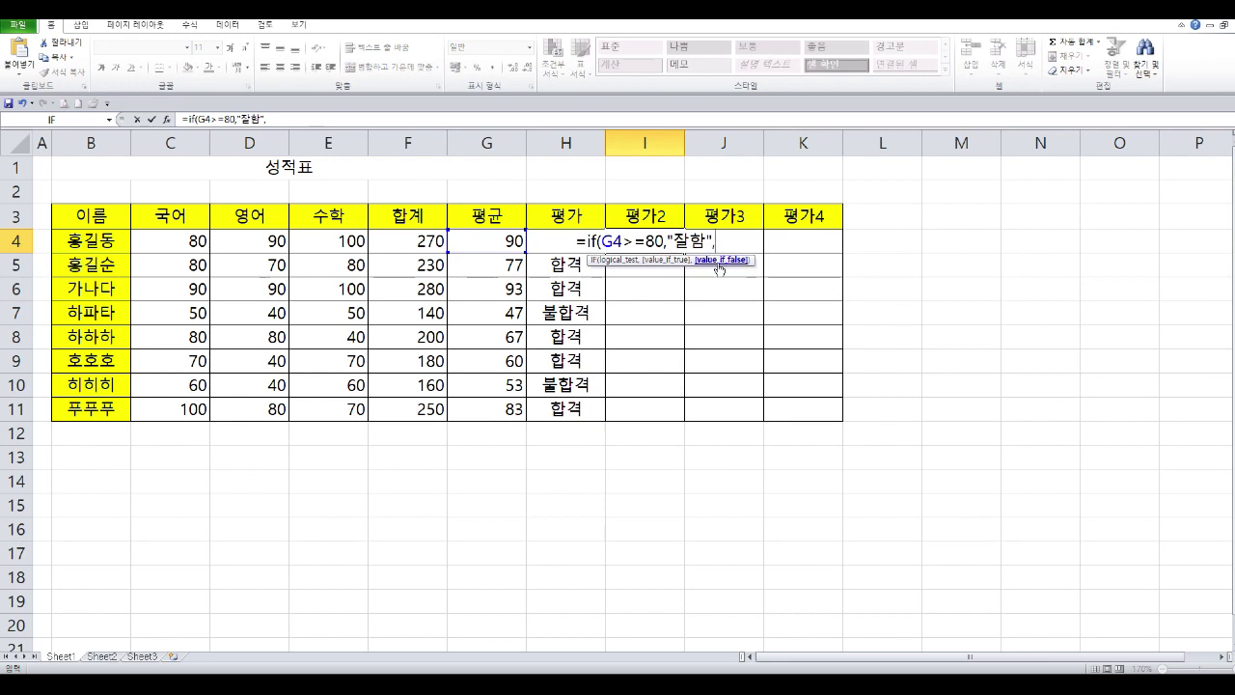
Nest a second IF as the false argument, testing G4>=60 and returning "보통"
text(if)
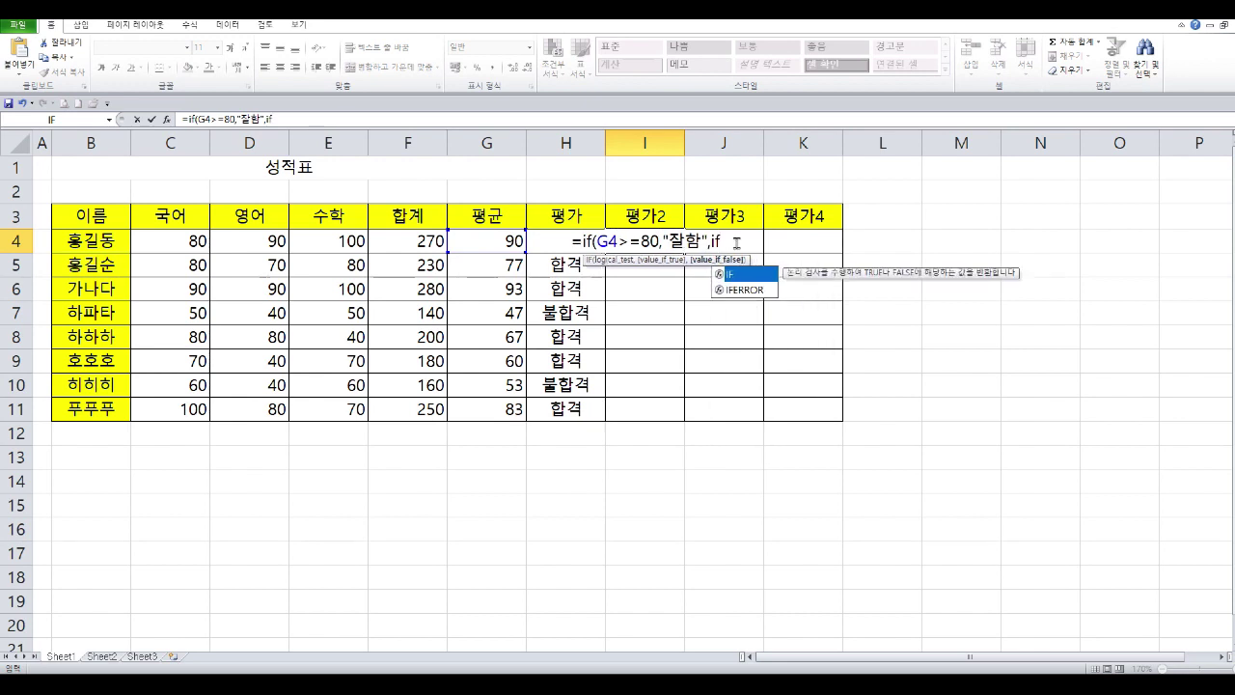
text(()
click(493, 241)
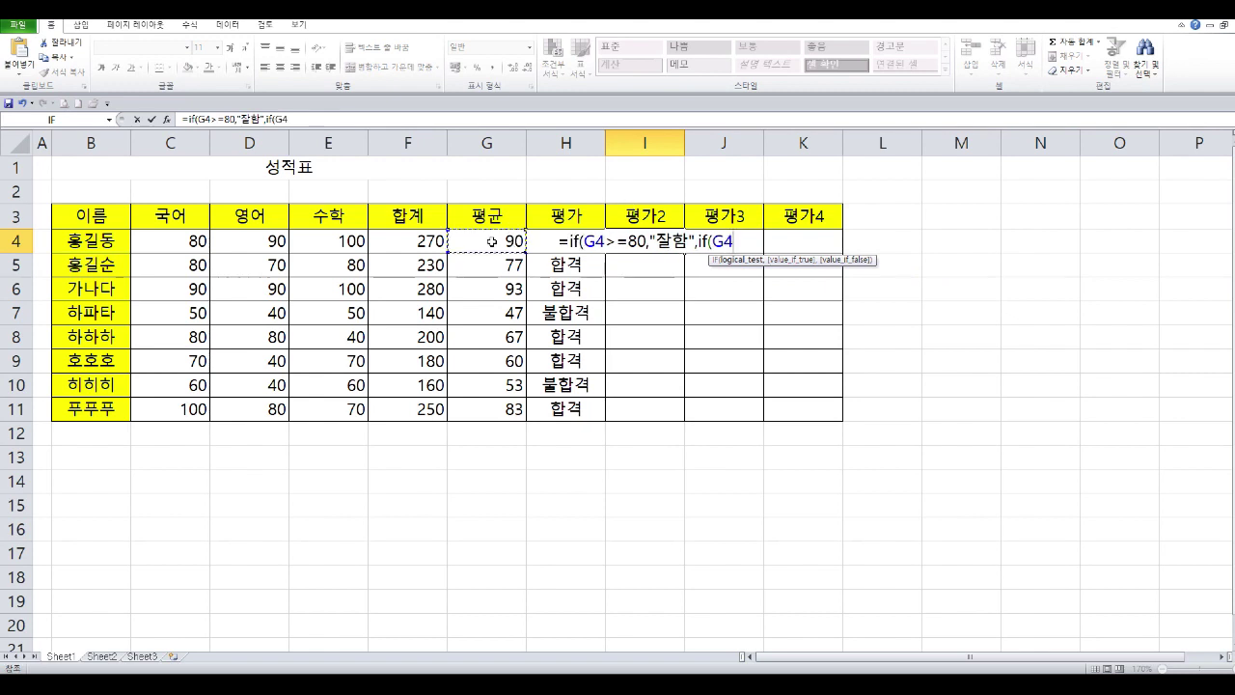
text(>=60)
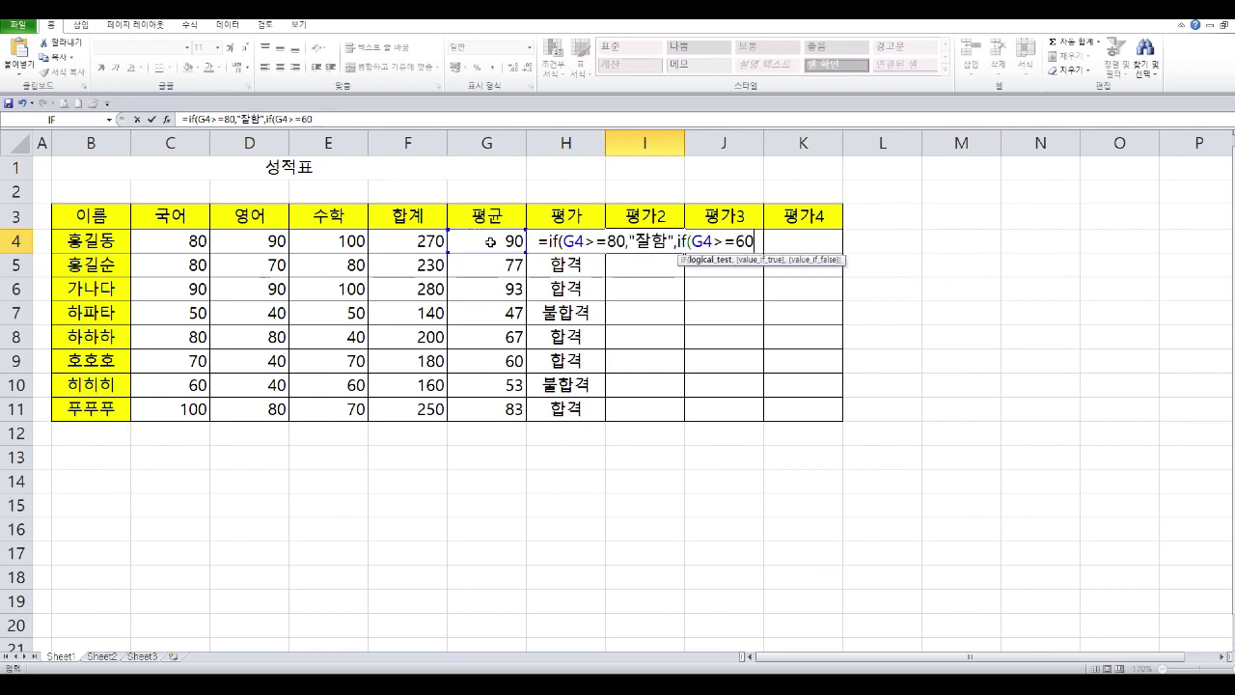
text(,)
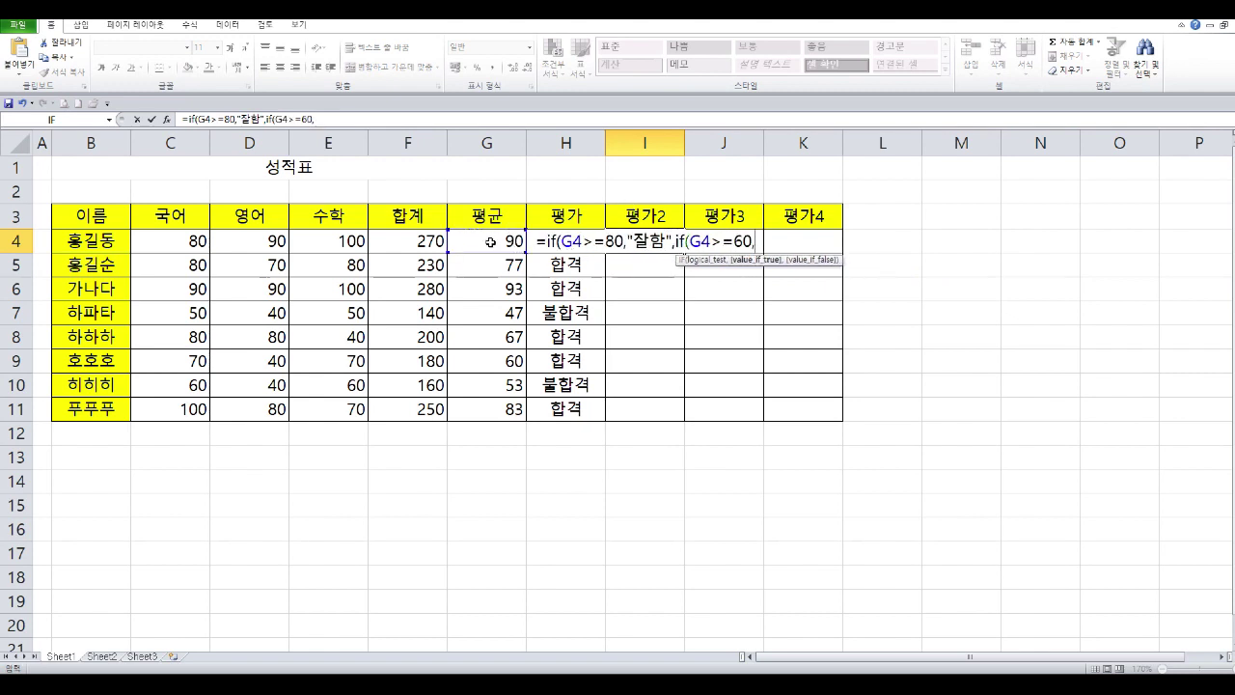
text(")
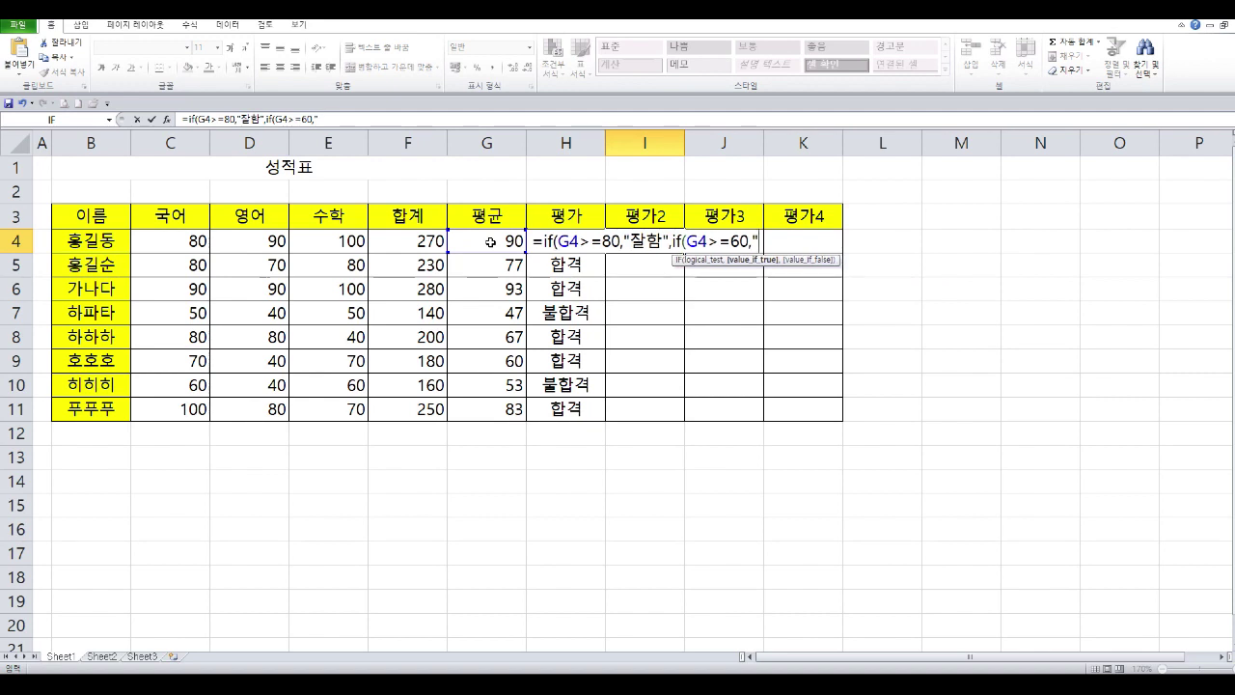
text(보통")
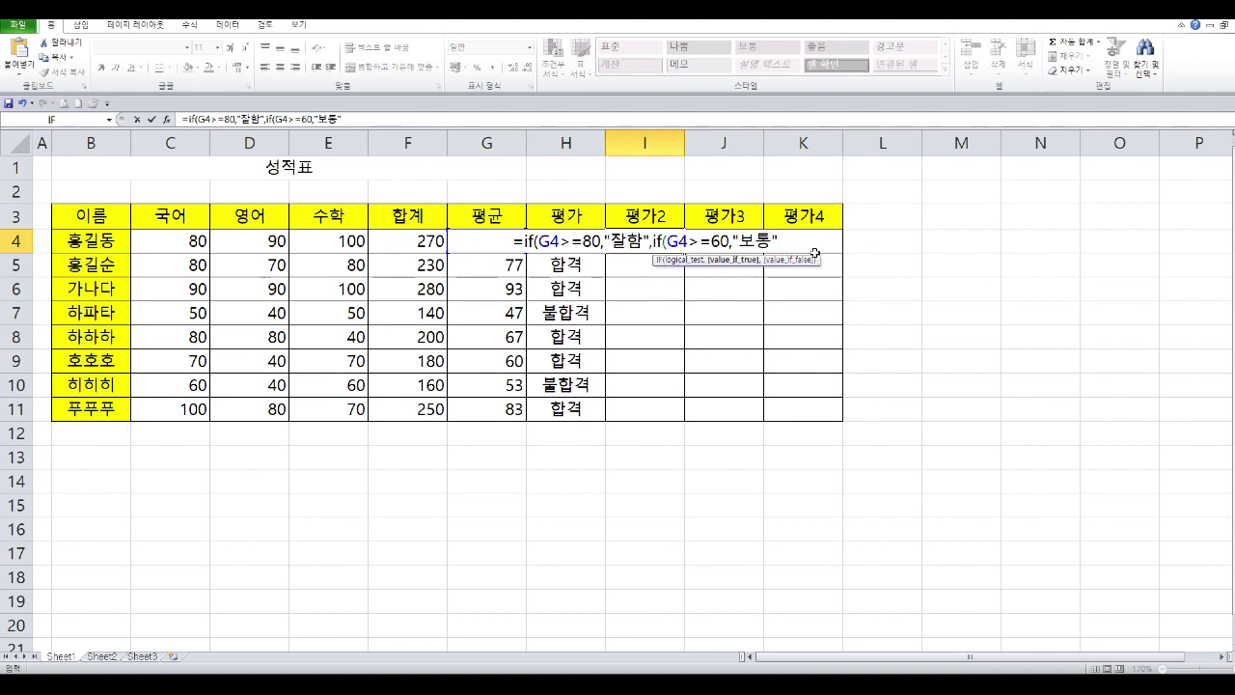
text(,)
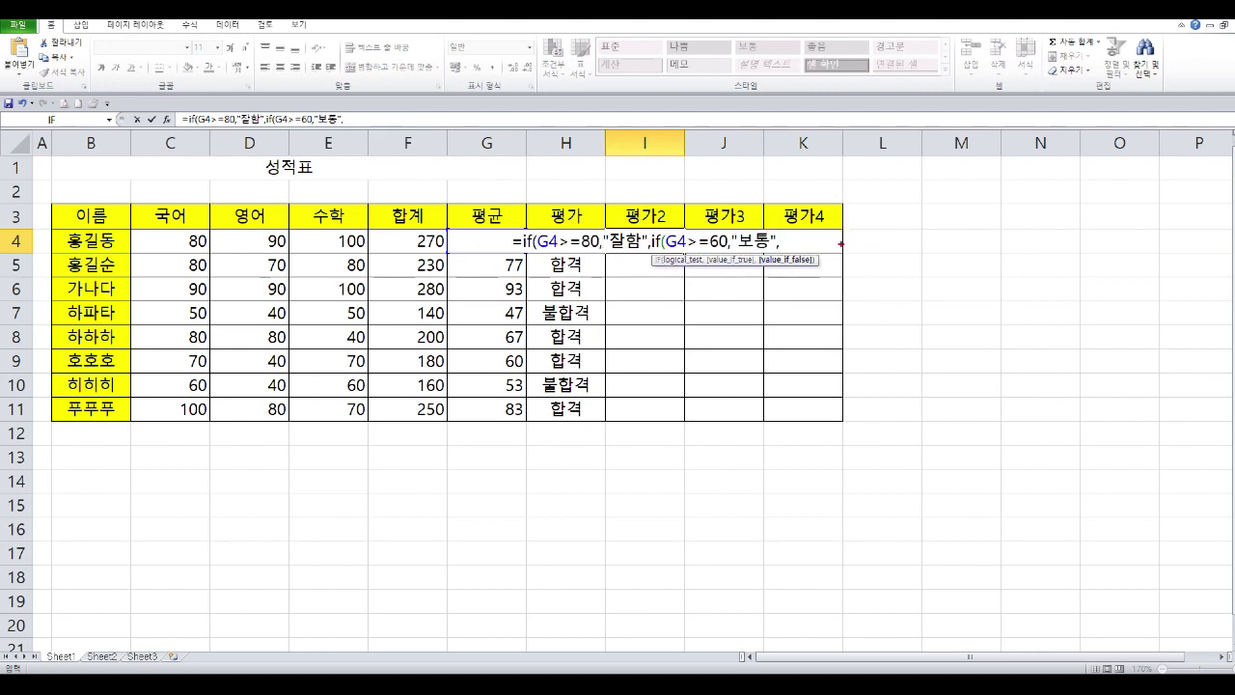
Set "노력요함" as the nested IF's false value and close the nested IF's parenthesis
mouse_move(810, 264)
mouse_down()
mouse_move(772, 272)
mouse_move(774, 249)
mouse_move(804, 259)
mouse_up()
key(Escape)
text("노력요함")
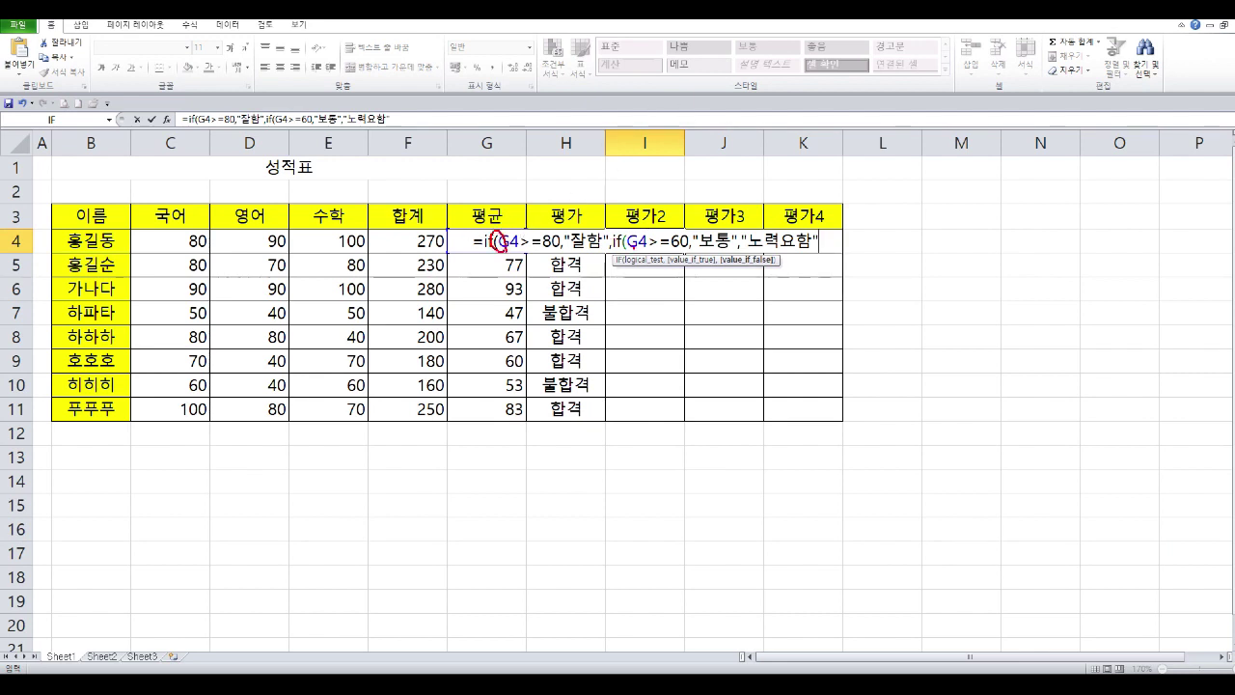
drag(630, 249, 627, 249)
key(Escape)
text())
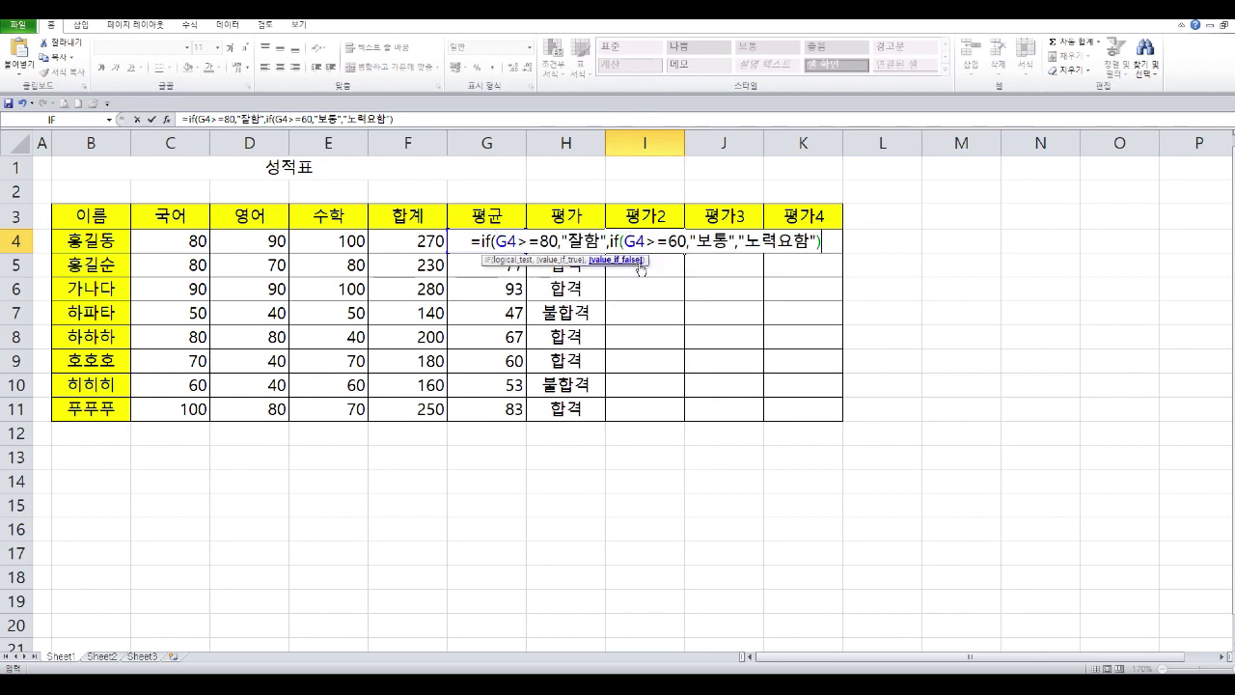
key(ctrl+2)
mouse_move(635, 257)
mouse_down()
mouse_move(606, 254)
mouse_move(633, 233)
mouse_up()
mouse_move(821, 253)
mouse_down()
mouse_move(816, 230)
mouse_move(823, 249)
mouse_up()
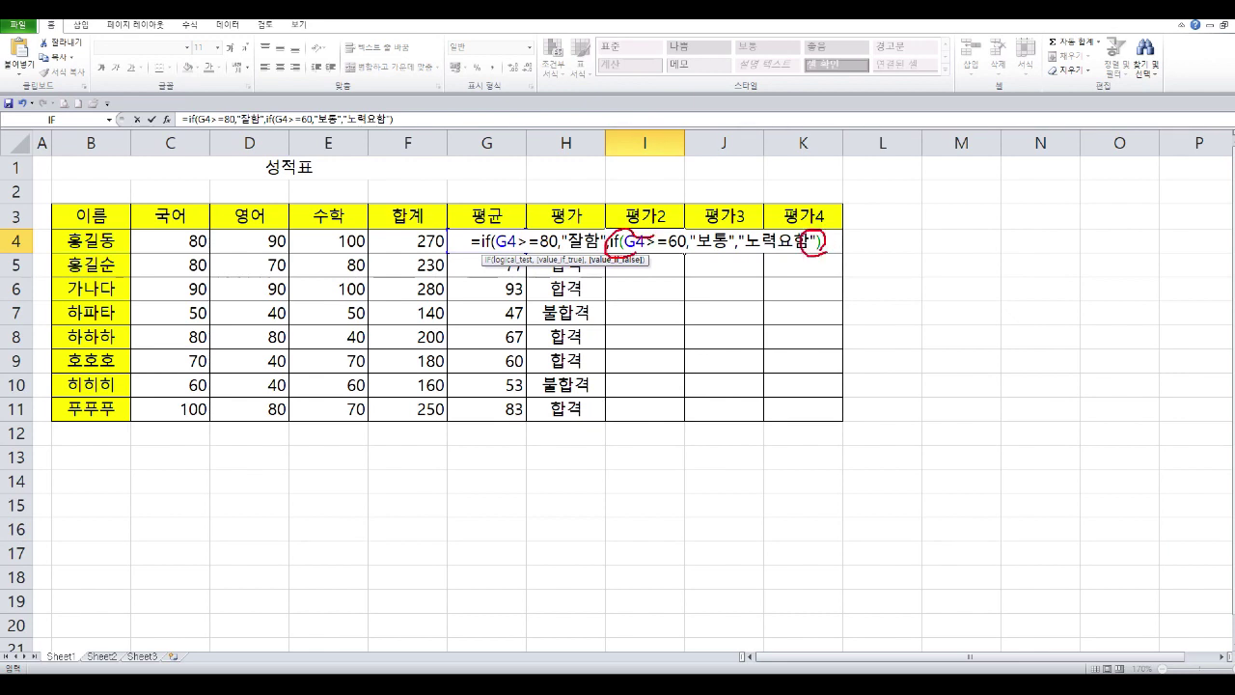
drag(499, 255, 496, 230)
key(Escape)
Close the outer IF, enter the formula in I4, and fill it down the 평가2 column to I11
text())
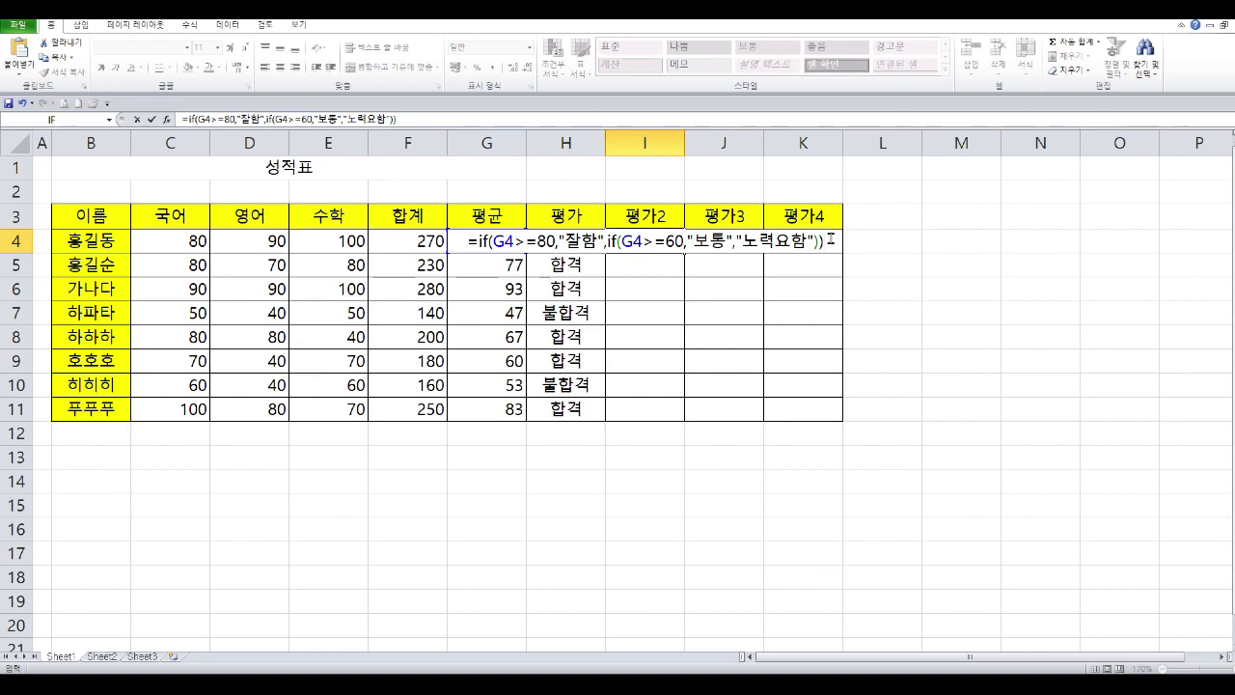
key(Return)
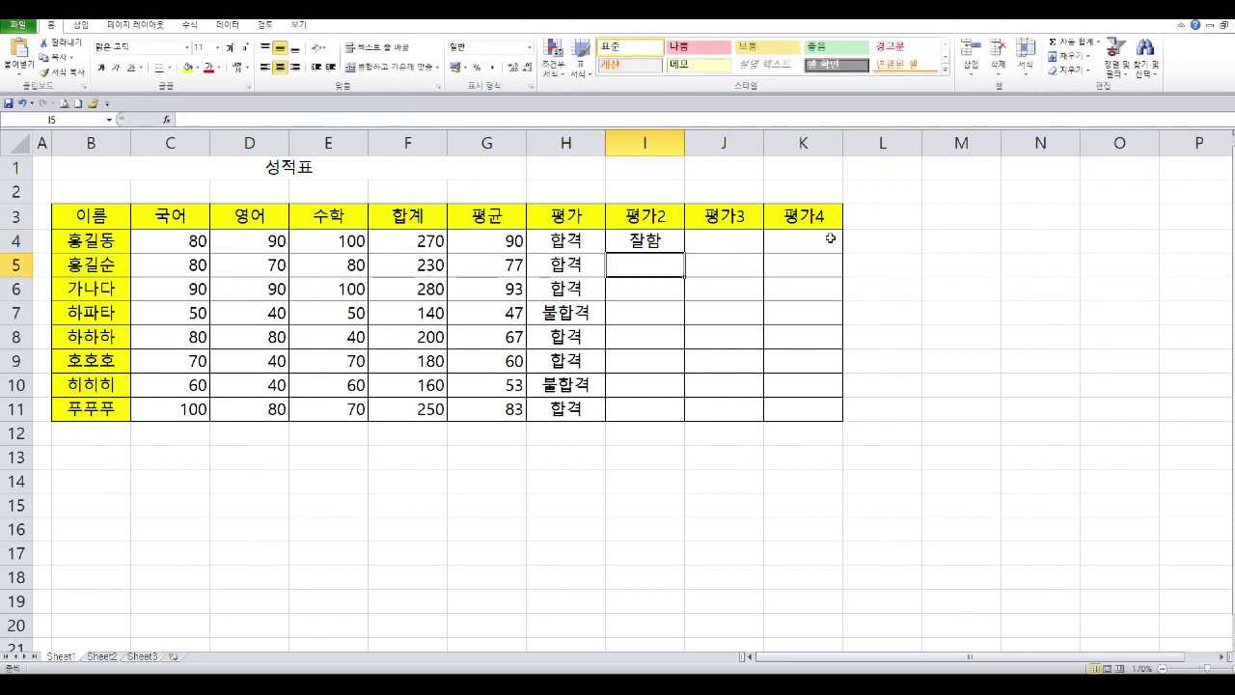
click(652, 241)
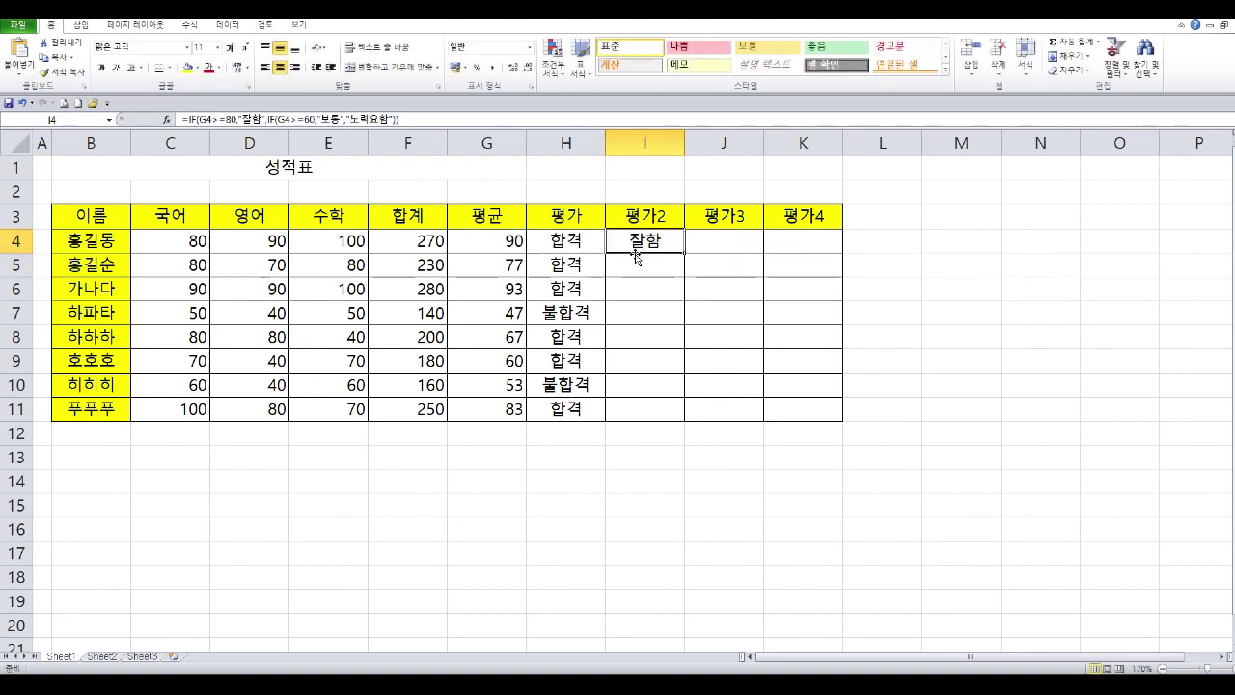
drag(678, 256, 681, 415)
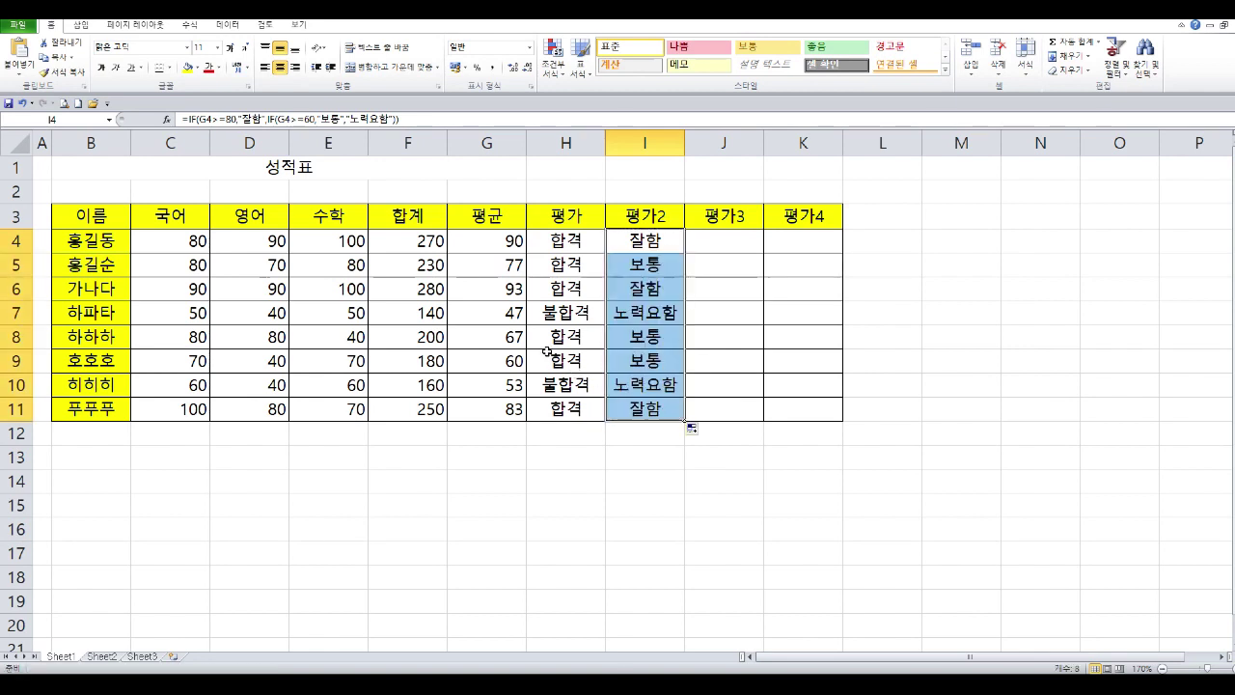
drag(518, 273, 526, 258)
mouse_move(641, 276)
mouse_down()
mouse_move(621, 273)
mouse_move(662, 273)
mouse_up()
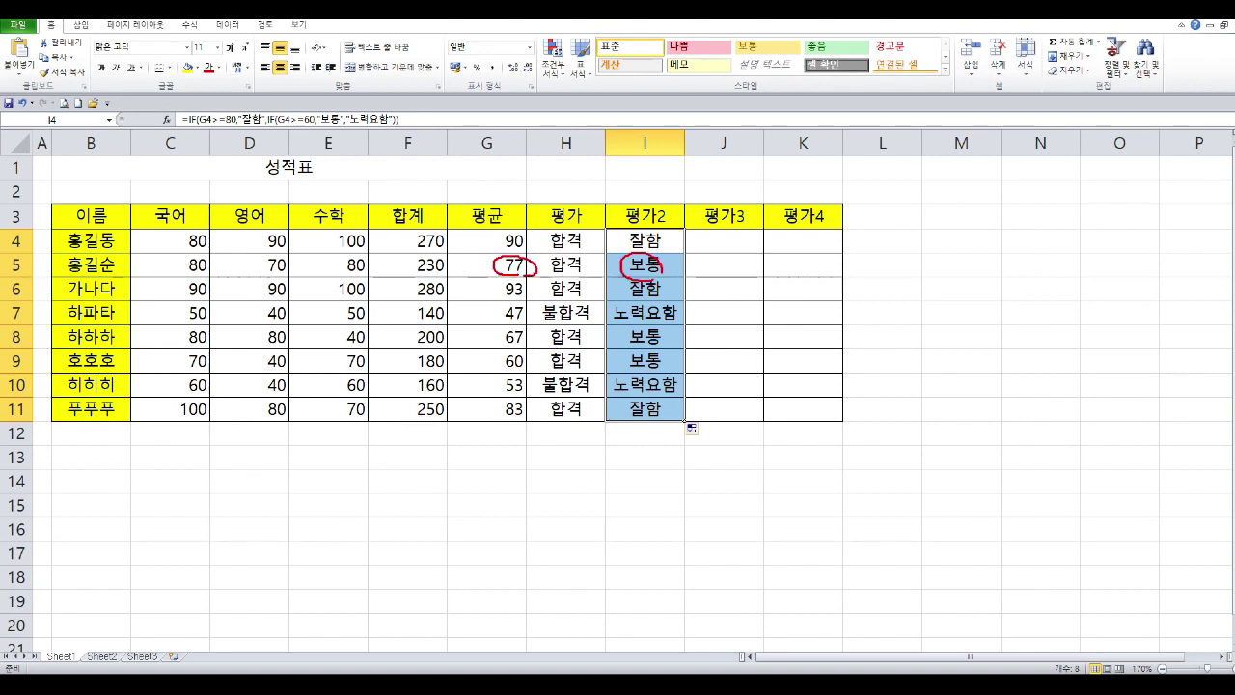
mouse_move(519, 331)
mouse_down()
mouse_move(494, 305)
mouse_move(536, 327)
mouse_up()
mouse_move(665, 331)
mouse_down()
mouse_move(610, 318)
mouse_move(637, 304)
mouse_up()
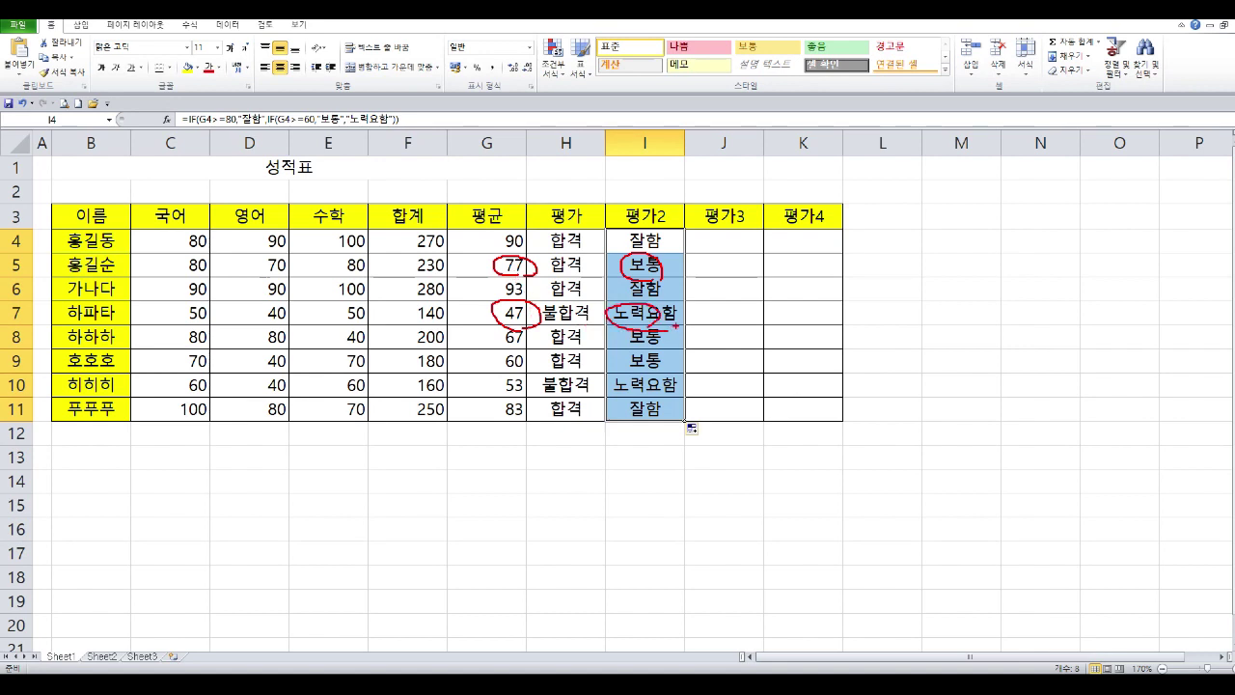
key(Escape)
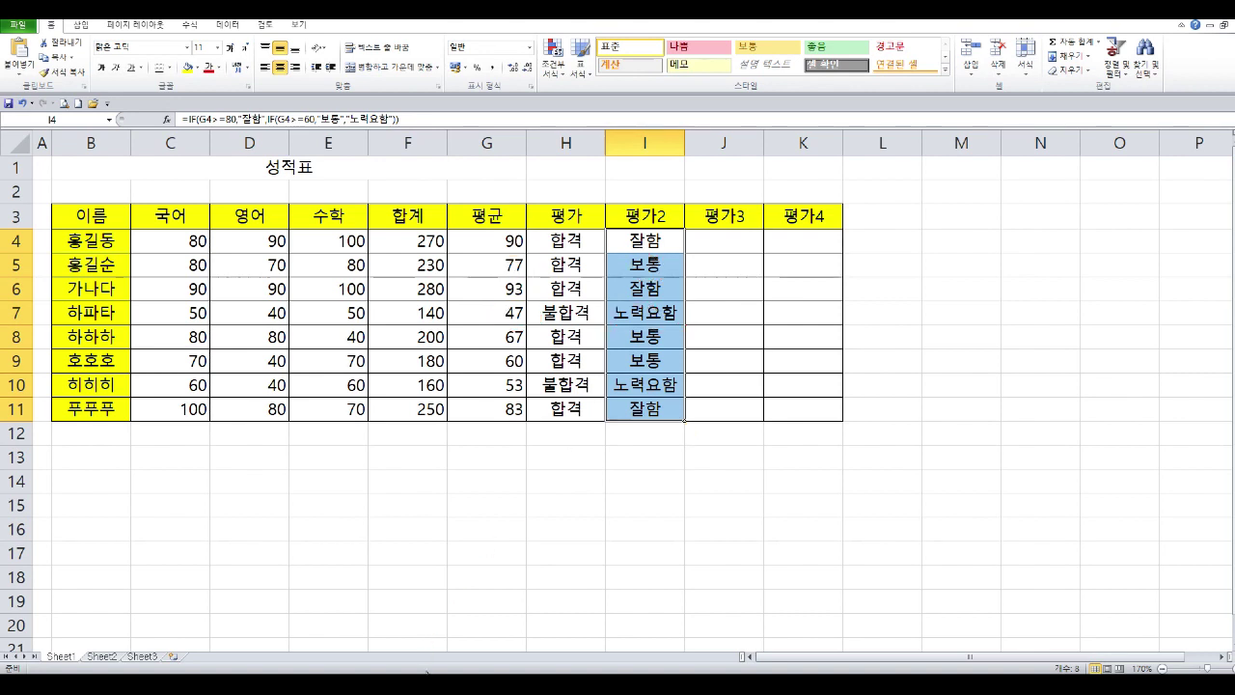
Switch to Notepad and add the rule "평균이 90점 이상이면 A" after a blank line below the existing rules
key(alt+Tab)
click(975, 494)
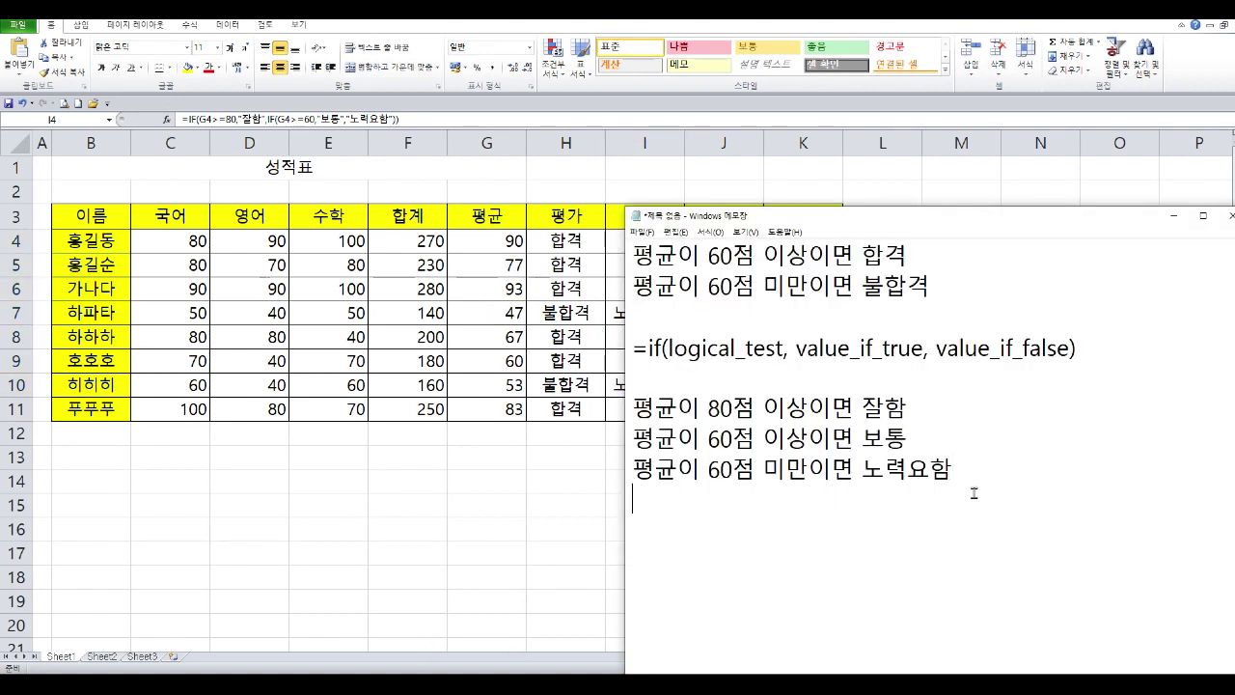
key(Return)
key(Return)
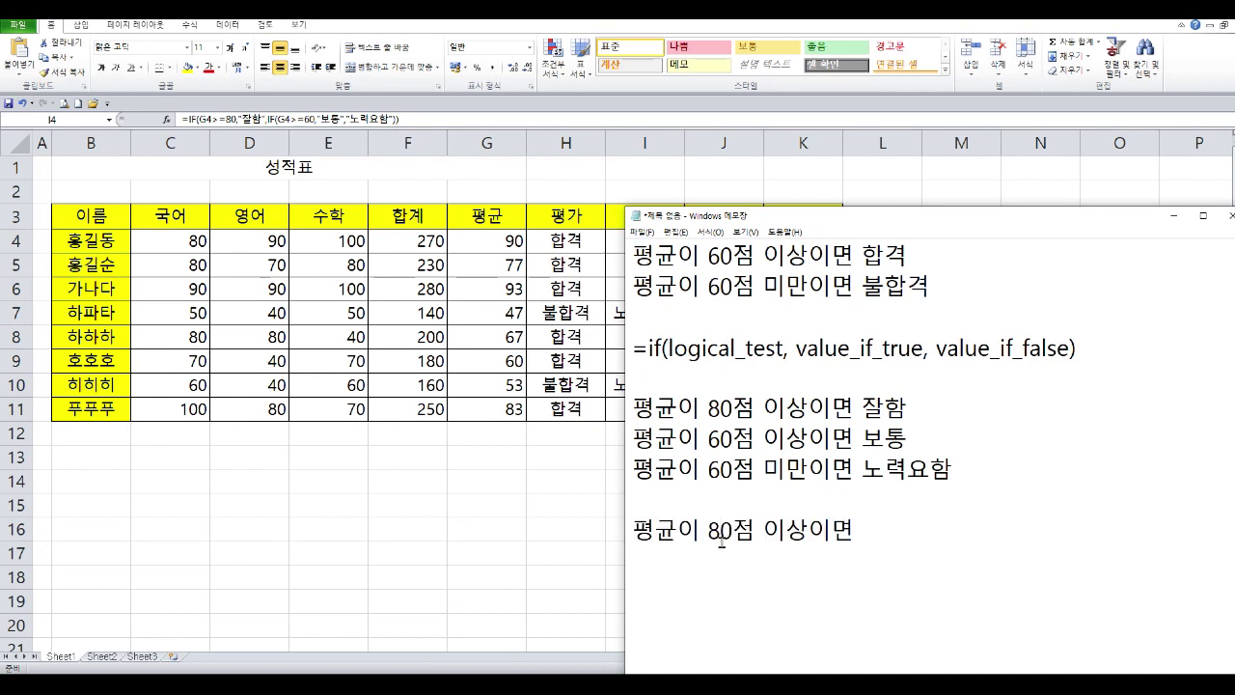
key(BackSpace)
text(9)
click(953, 550)
click(929, 534)
text(a)
key(BackSpace)
key(Caps_Lock)
text(A)
Duplicate the 90점 rule on the line below and change the copy to "평균이 80점 이상이면B"
drag(879, 530, 611, 543)
key(ctrl+c)
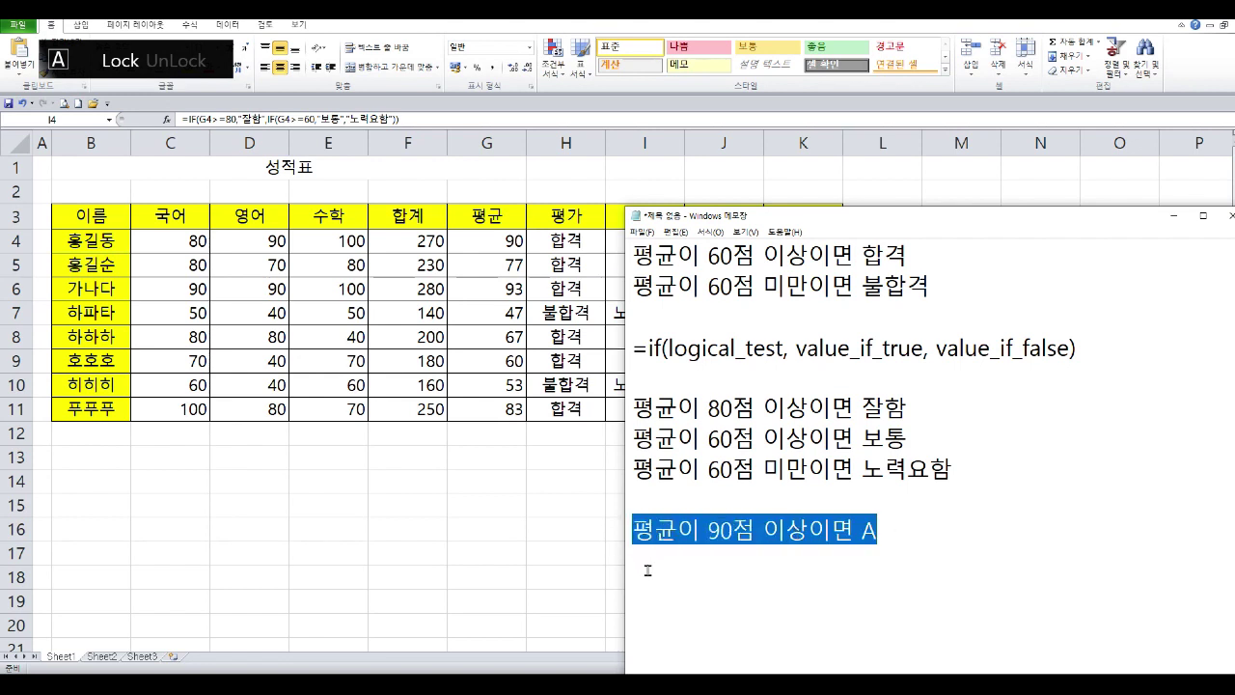
click(643, 570)
key(ctrl+v)
click(722, 560)
key(BackSpace)
text(8)
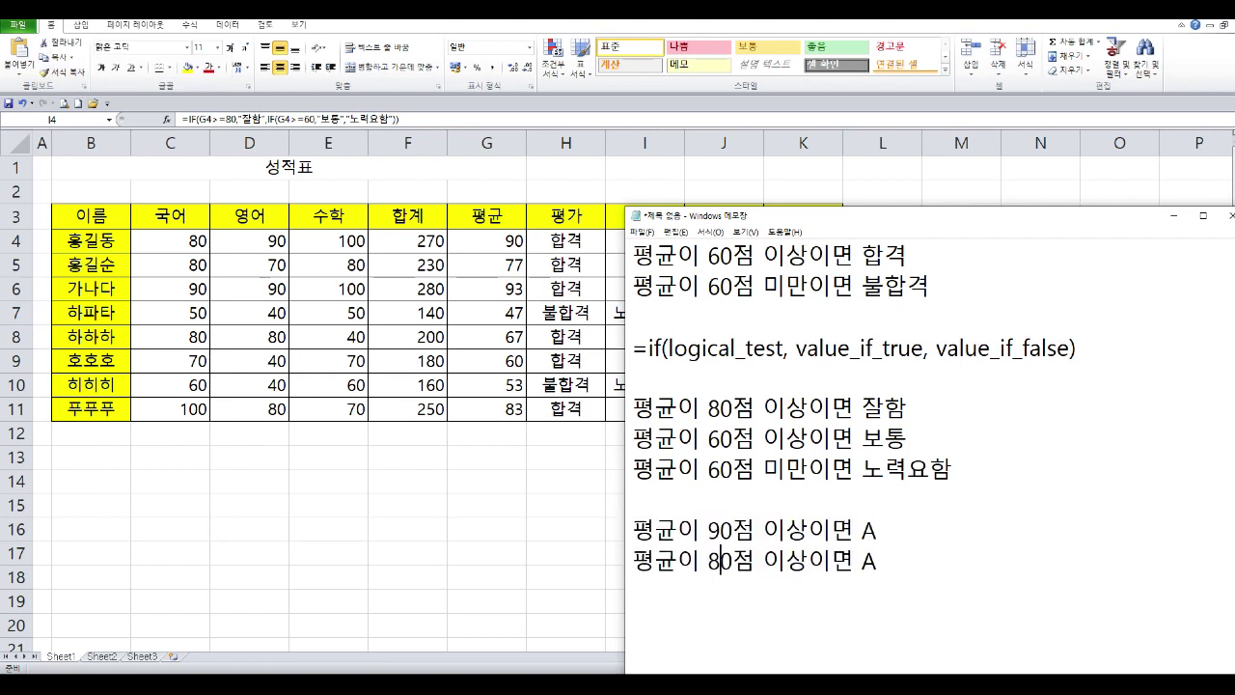
drag(856, 566, 886, 572)
key(BackSpace)
text(B)
Paste the copied rule on the next line and change it to "평균이 70점 이상이면 C"
key(Return)
key(ctrl+v)
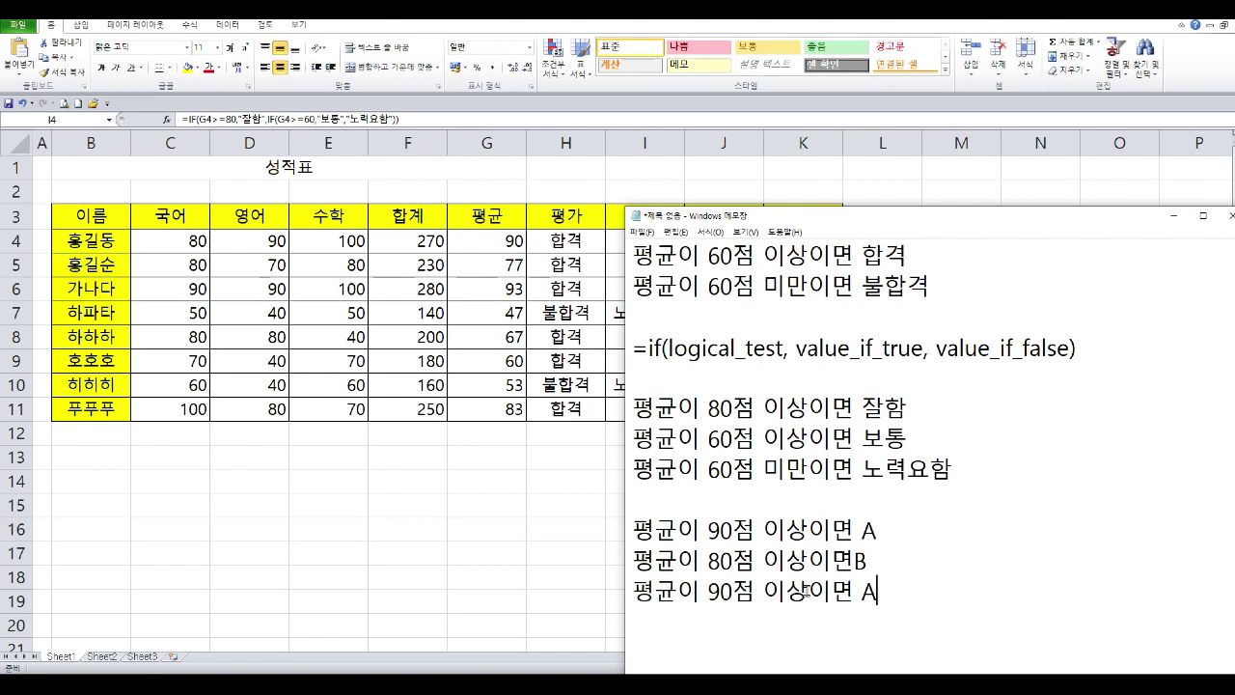
click(721, 594)
key(BackSpace)
text(7)
click(878, 589)
key(BackSpace)
text(C)
Paste the copied rule once more on a new line and edit it to "평균이 60점 이상이면 D"
key(Return)
key(ctrl+v)
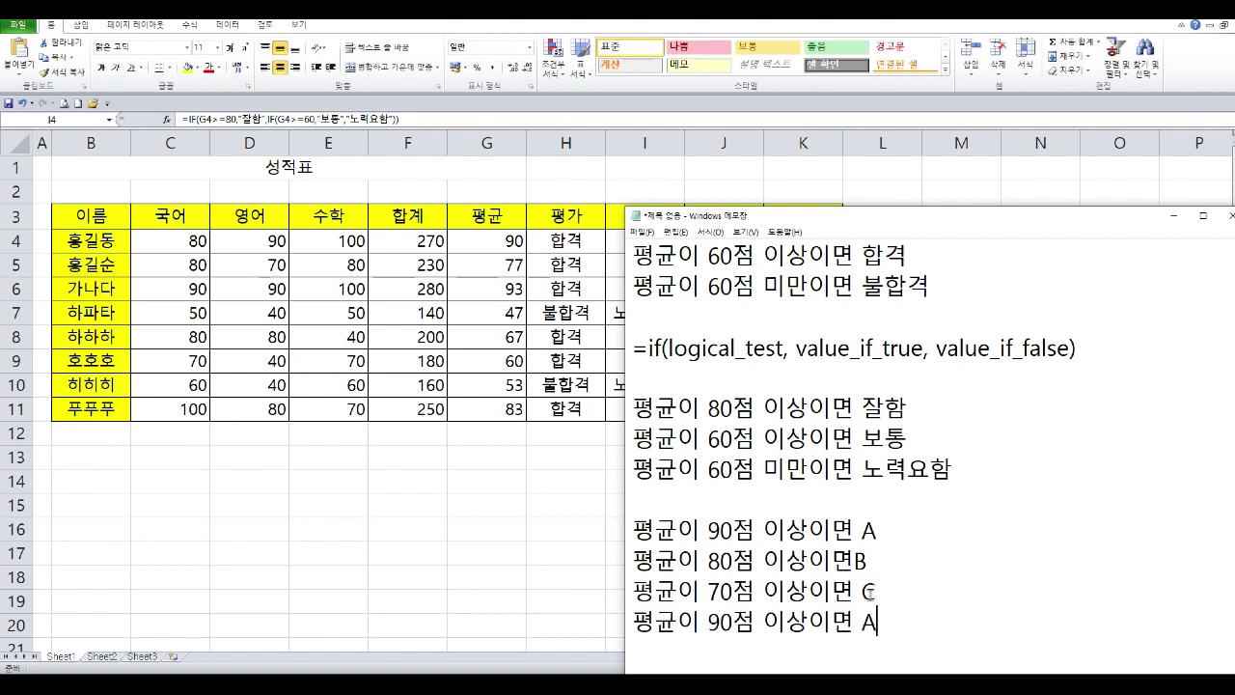
click(723, 623)
key(BackSpace)
text(6)
click(892, 620)
key(BackSpace)
text(D)
Add a final line reading "나머지 F" below the D rule
key(Return)
text(나머지)
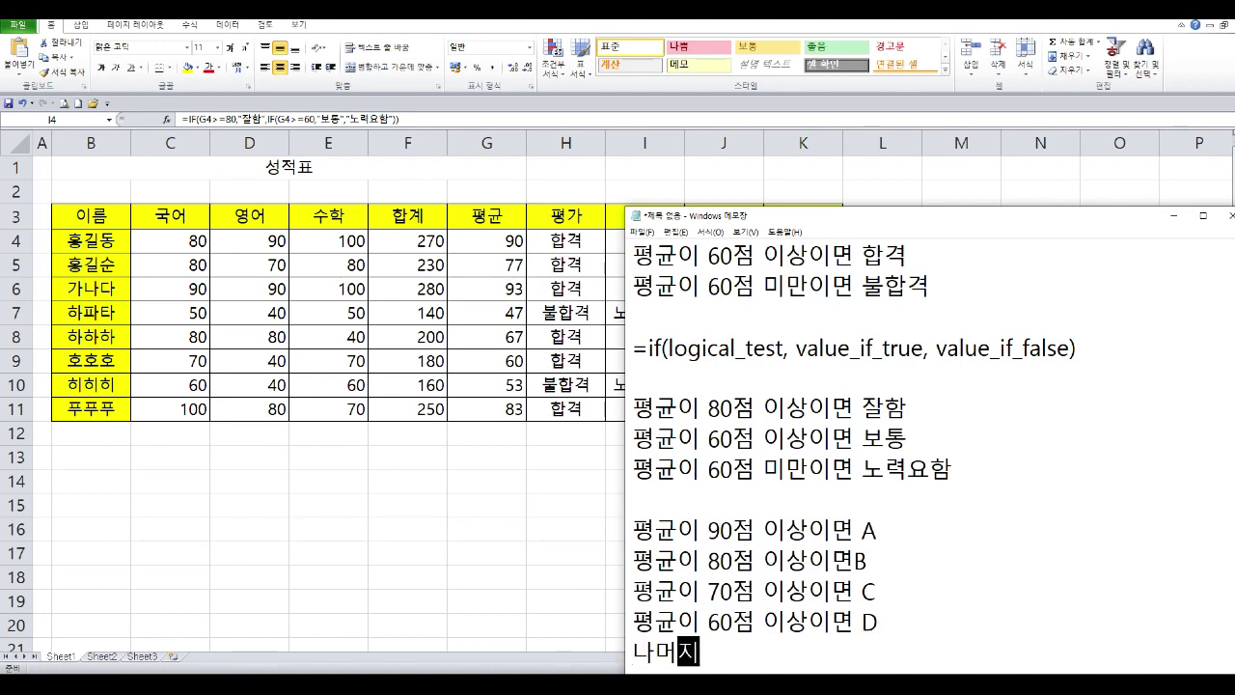
text( F)
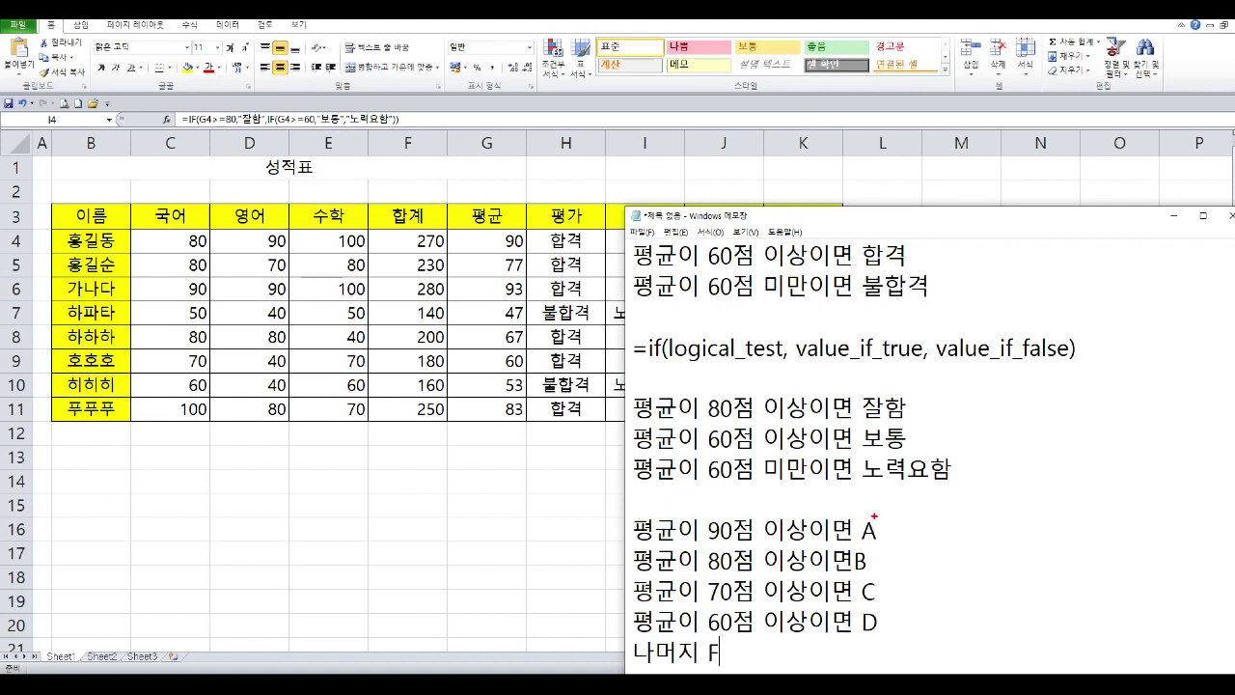
mouse_move(877, 530)
mouse_down()
mouse_move(874, 512)
mouse_move(882, 531)
mouse_move(852, 562)
mouse_move(872, 559)
mouse_move(868, 603)
mouse_move(879, 581)
mouse_up()
mouse_move(890, 633)
mouse_down()
mouse_move(866, 639)
mouse_move(883, 613)
mouse_up()
mouse_move(766, 662)
mouse_down()
mouse_move(711, 665)
mouse_move(757, 645)
mouse_up()
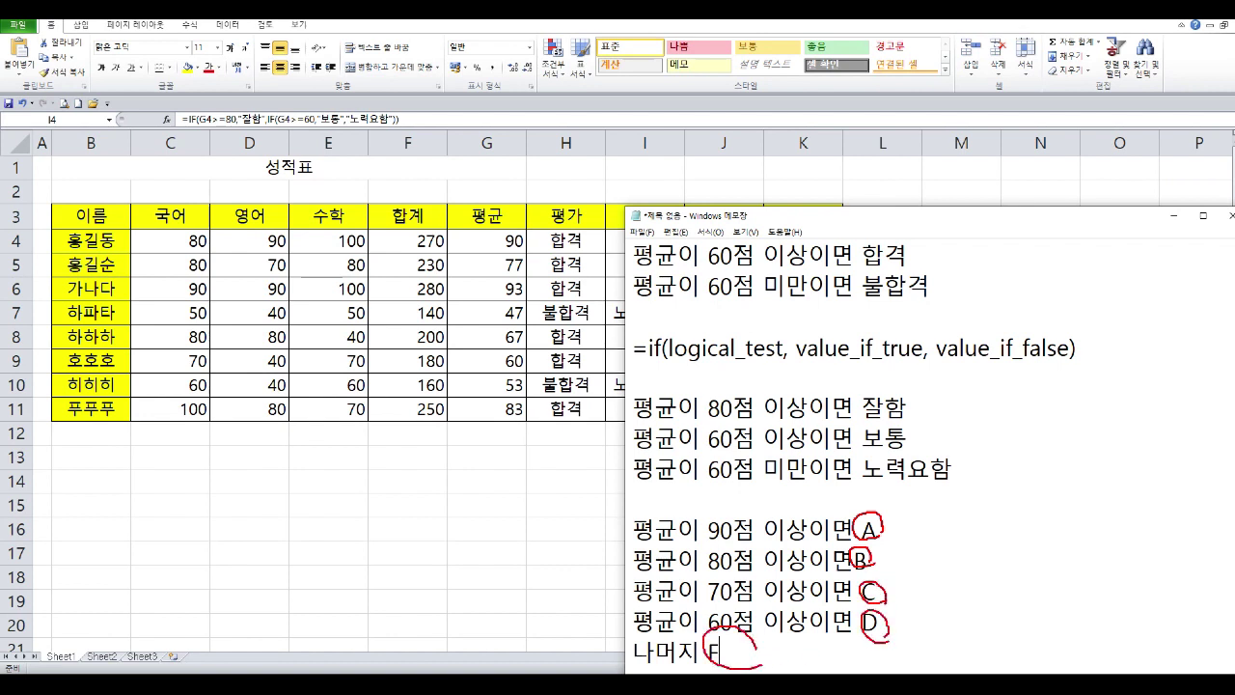
mouse_move(945, 540)
mouse_down()
mouse_move(981, 565)
mouse_move(961, 565)
mouse_up()
key(Escape)
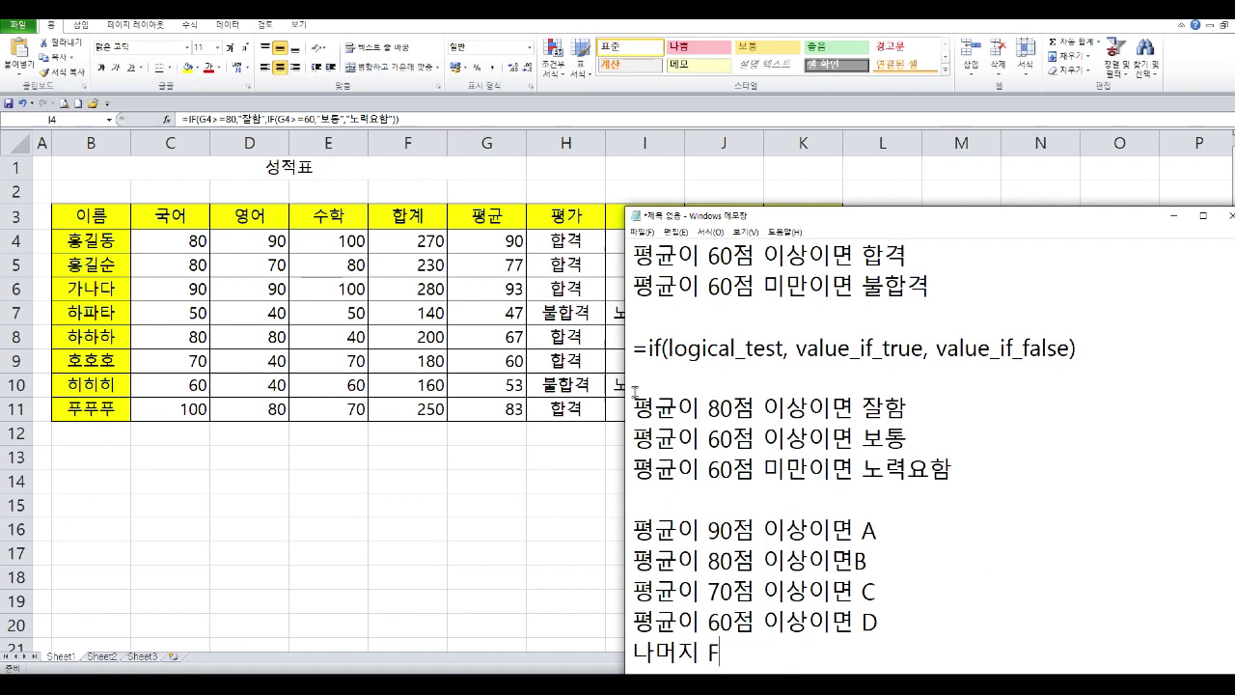
Switch to the Excel sheet and begin the 평가3 formula in J4 with =IF(G4>=90,"A",
click(579, 255)
click(716, 235)
text(=I)
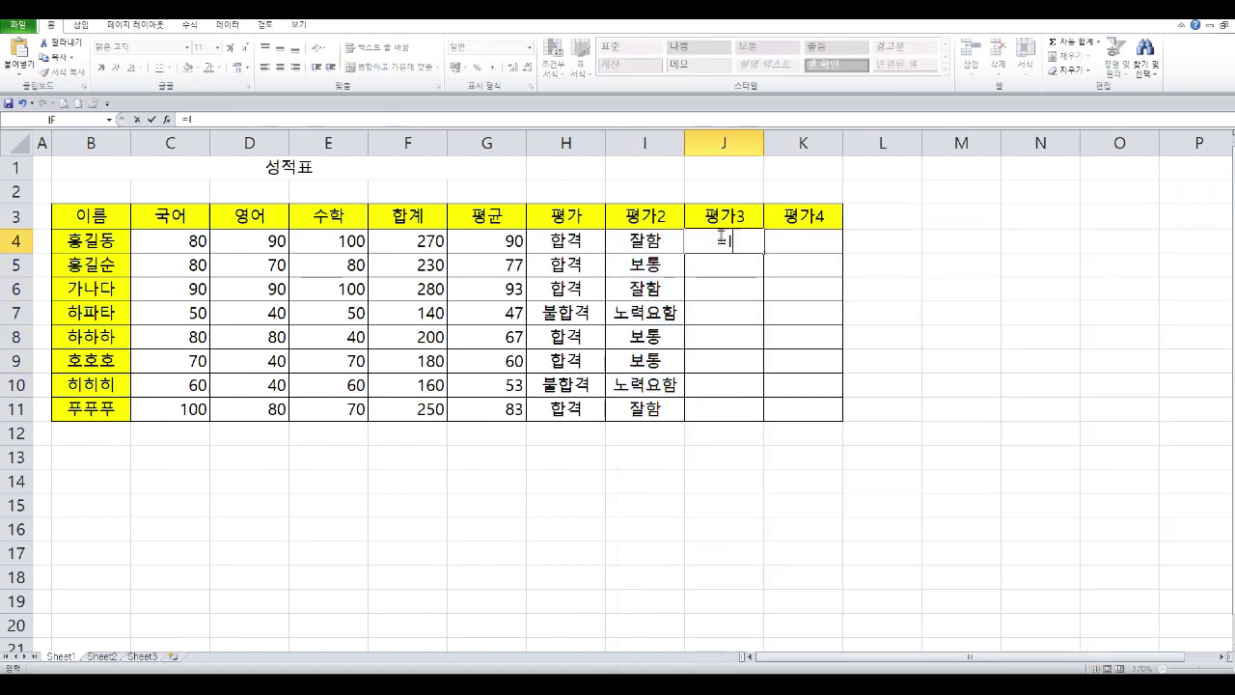
text(F)
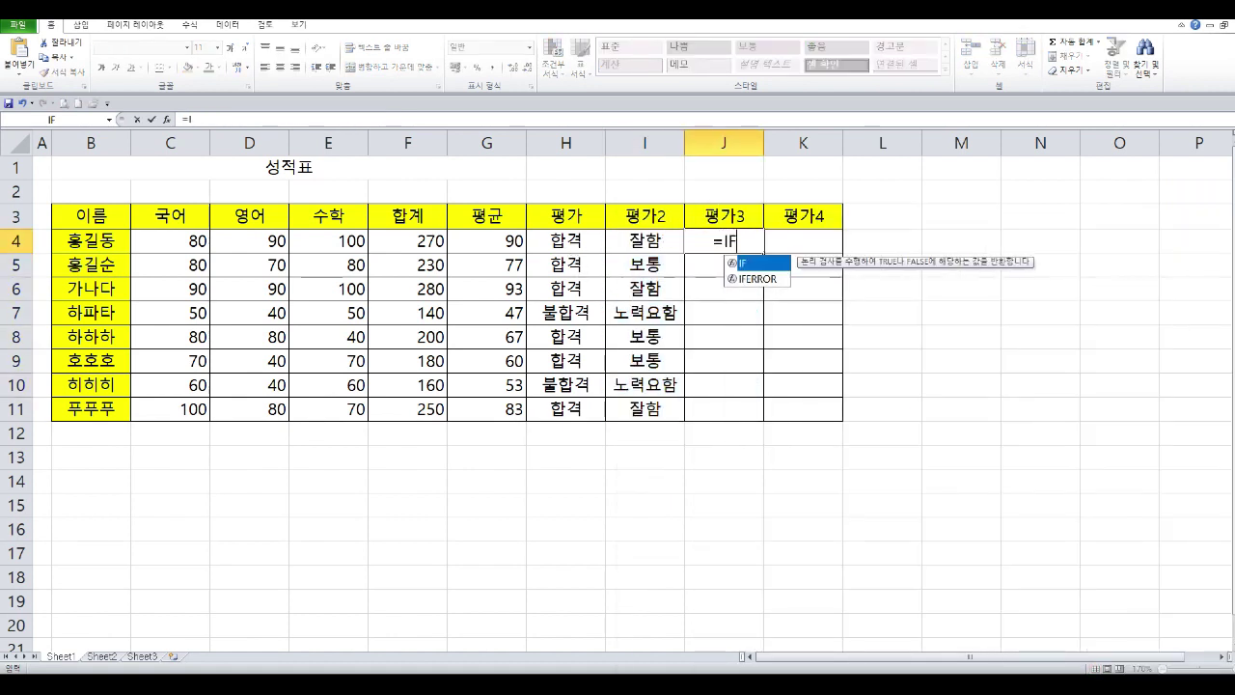
text(()
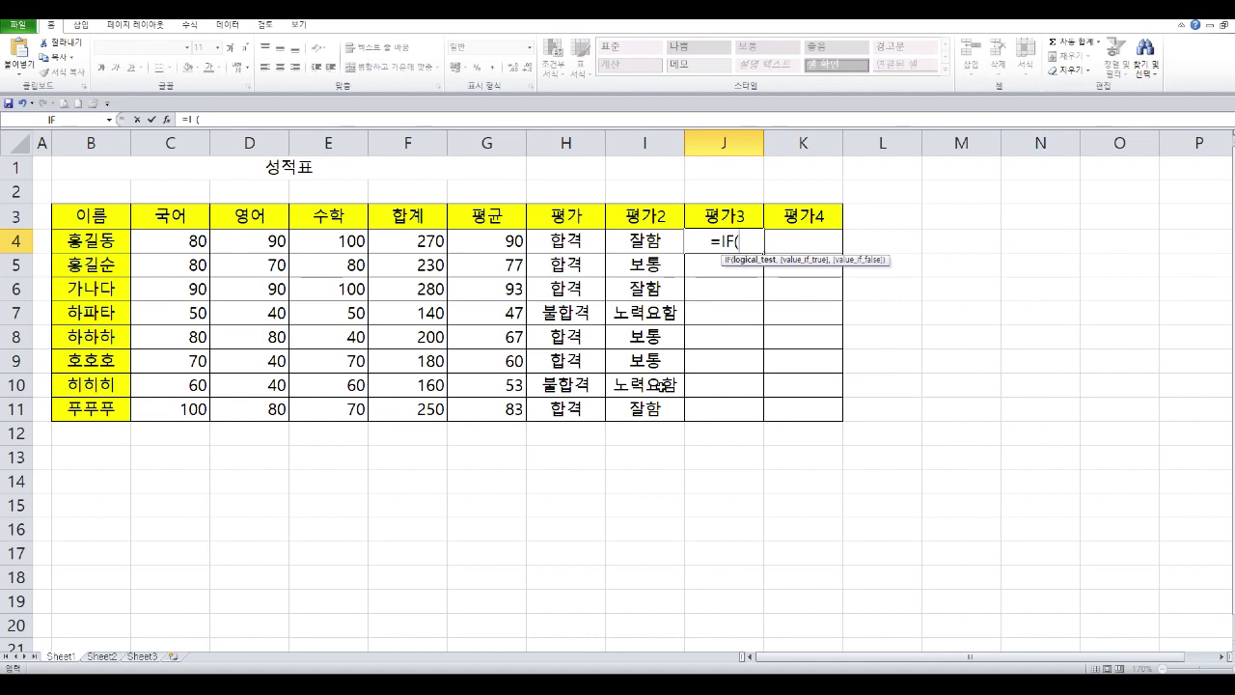
click(502, 240)
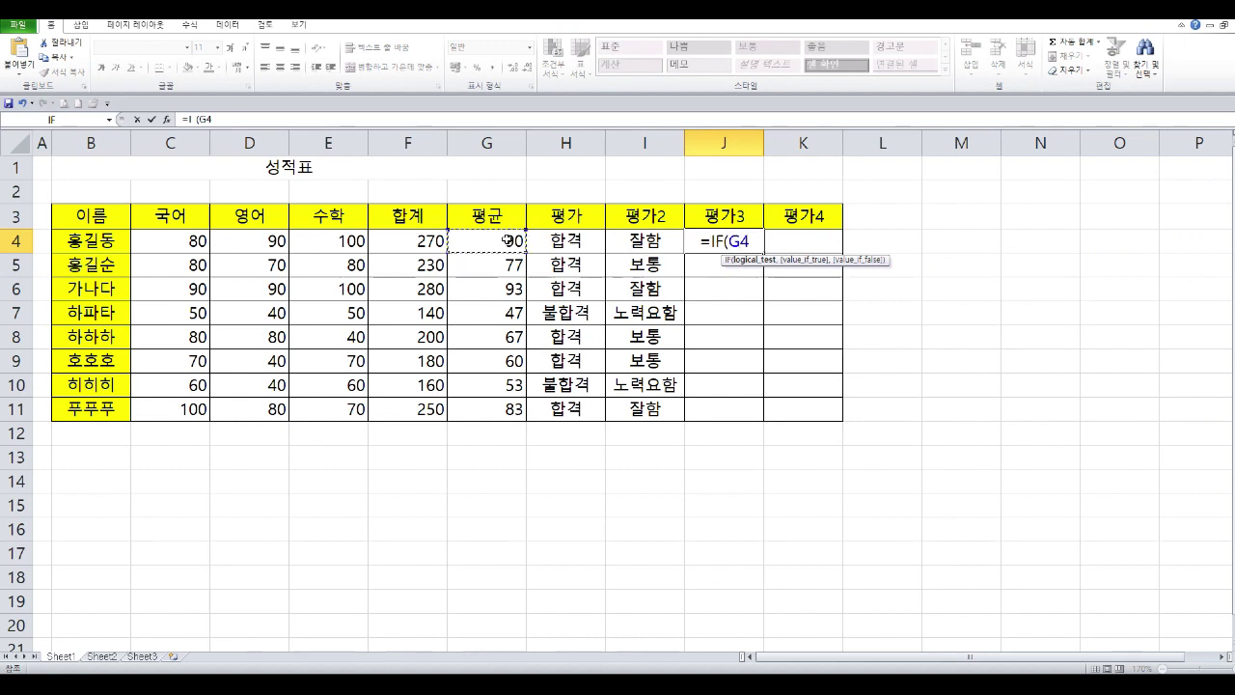
text(>=9)
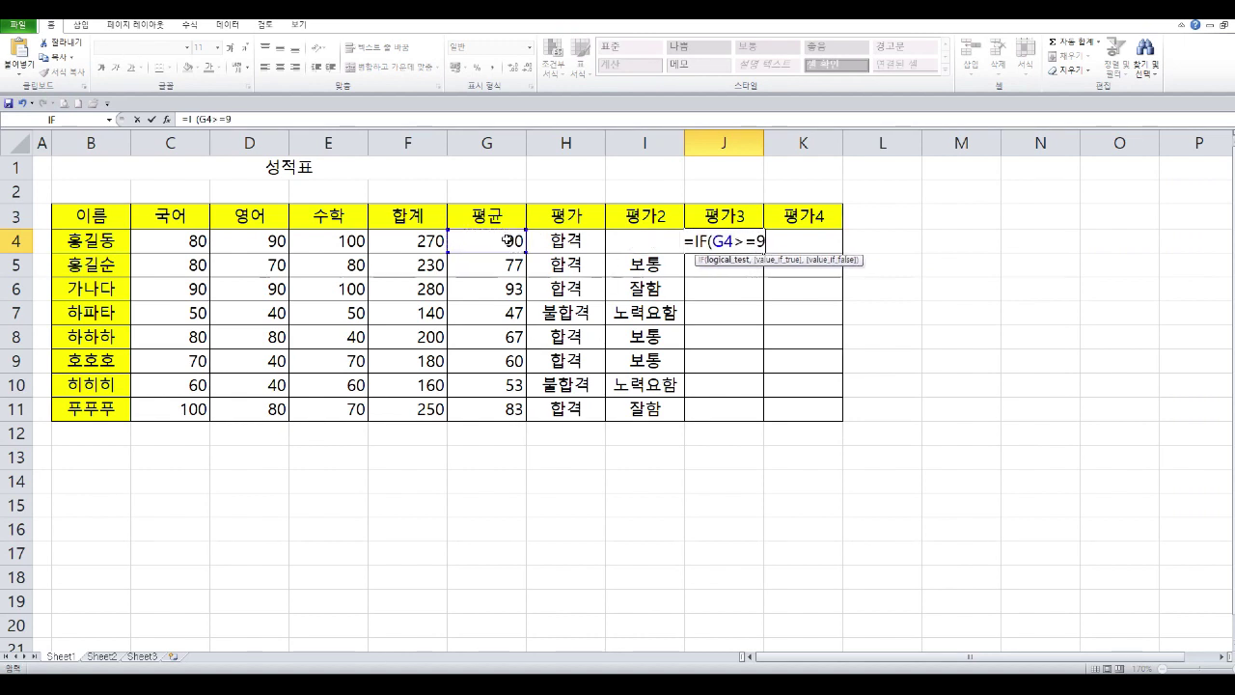
text(0,)
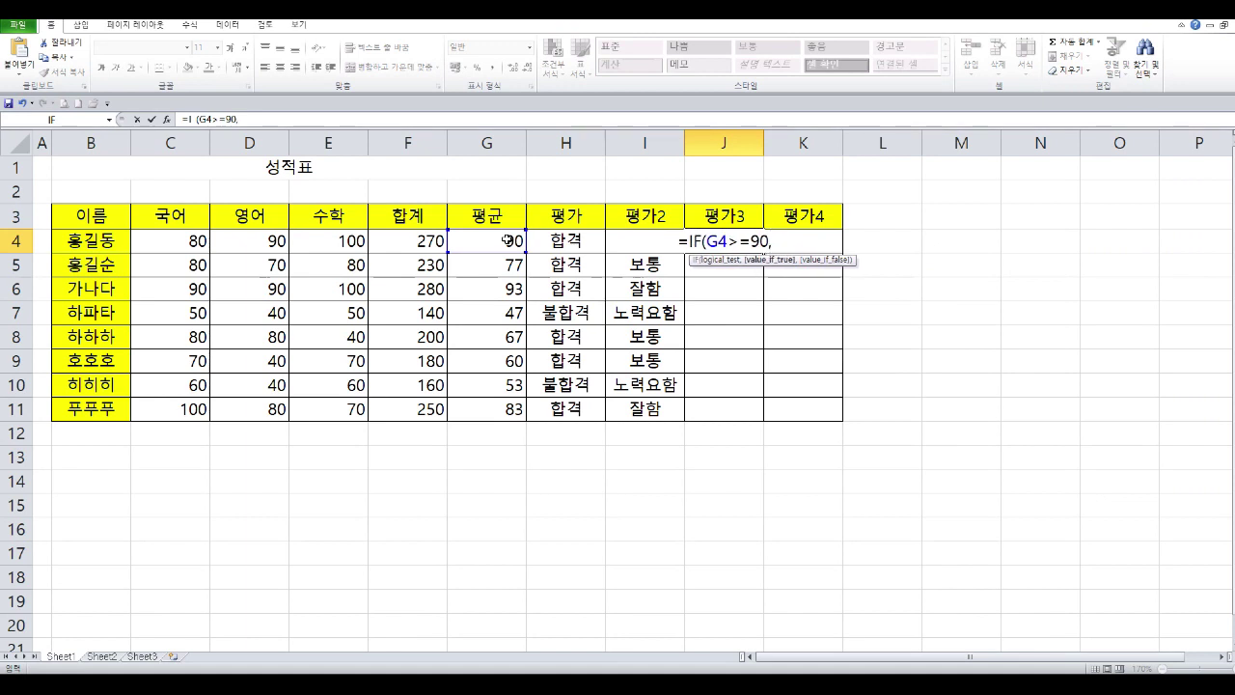
text(")
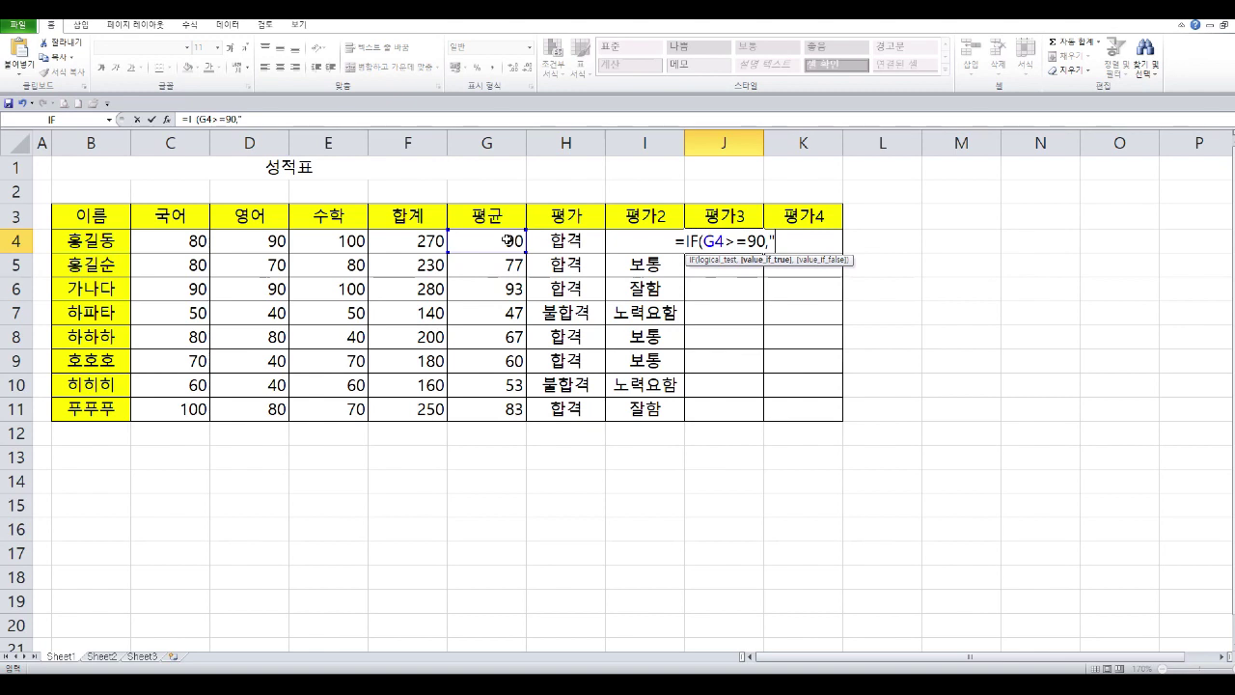
text(A)
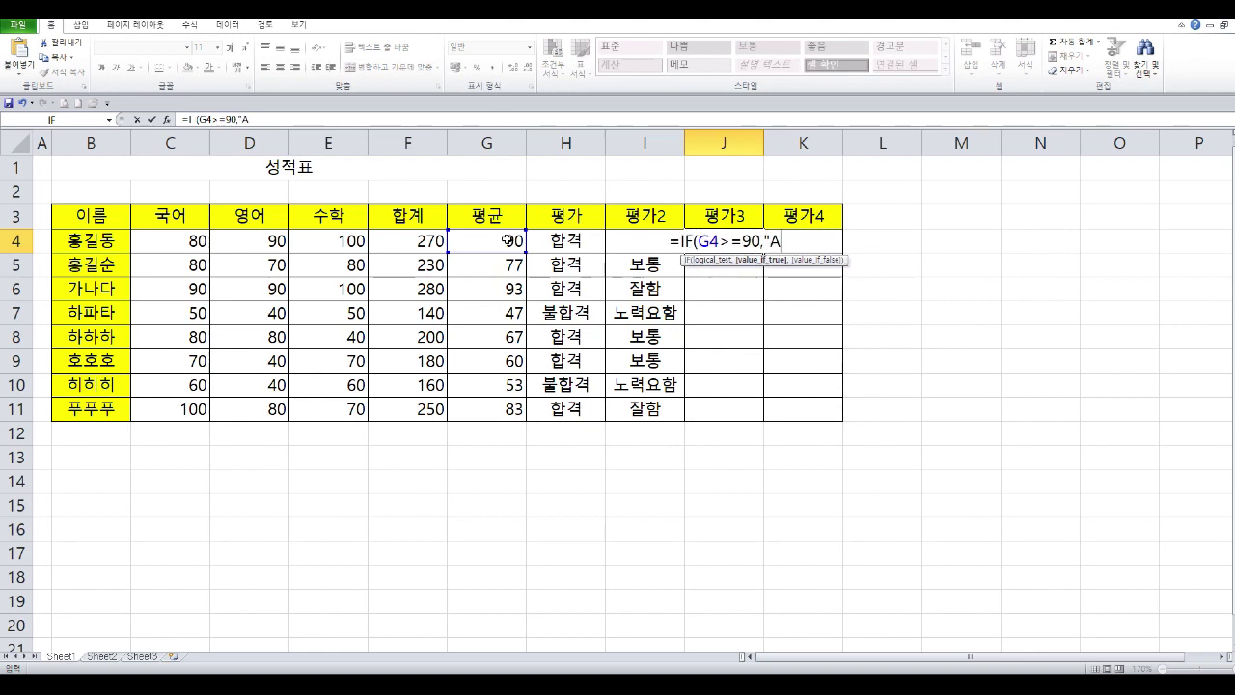
text(",)
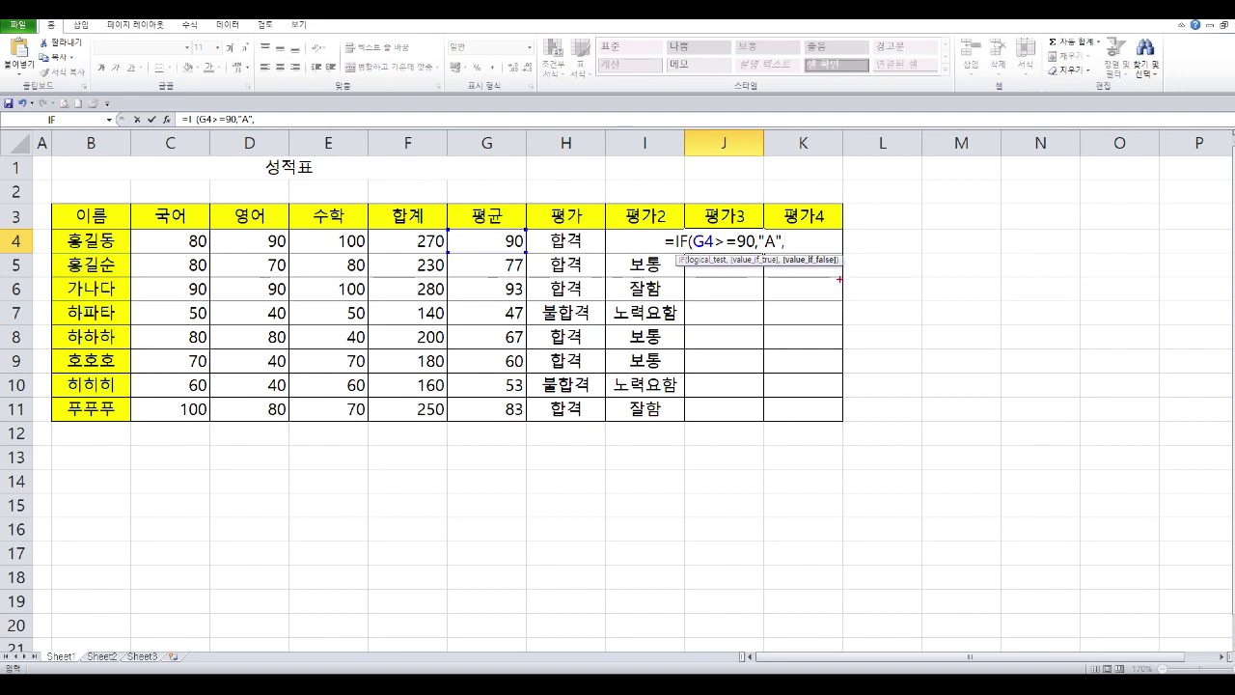
Nest a second condition in the J4 formula's false argument: IF(G4>=80,"B",
mouse_move(840, 279)
mouse_down()
mouse_move(791, 276)
mouse_move(845, 263)
mouse_up()
key(Escape)
text(IF)
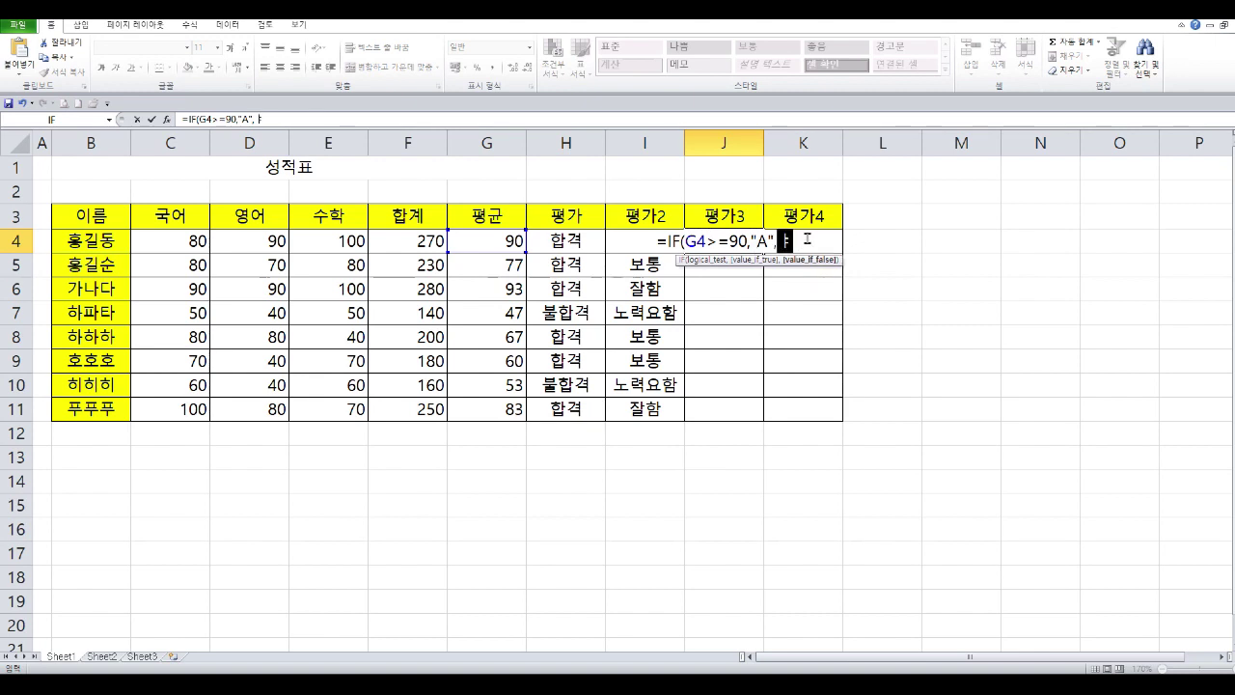
text(()
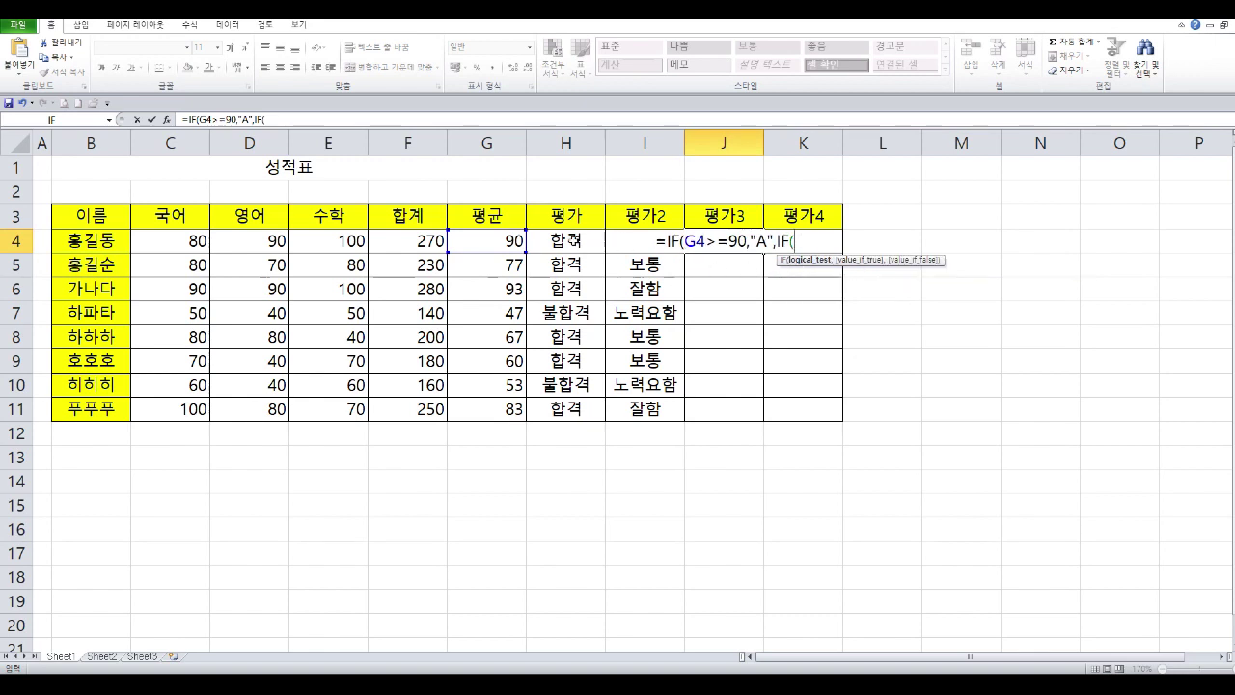
click(503, 236)
text(>=)
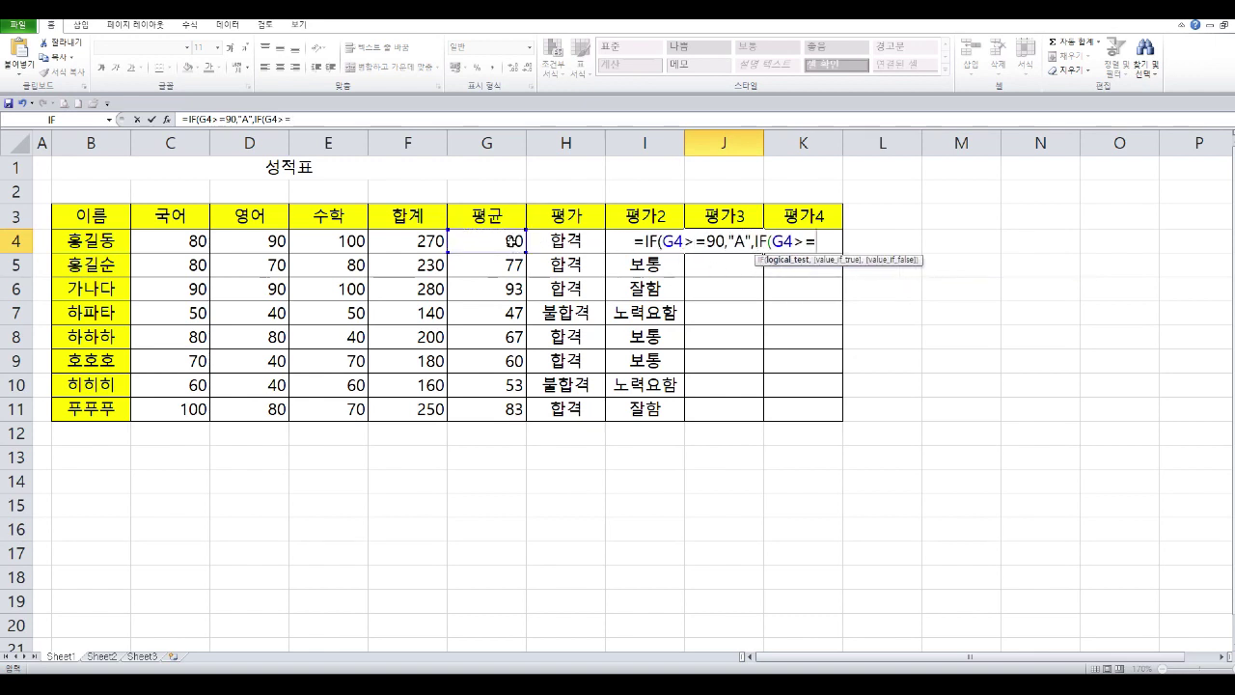
text(80,")
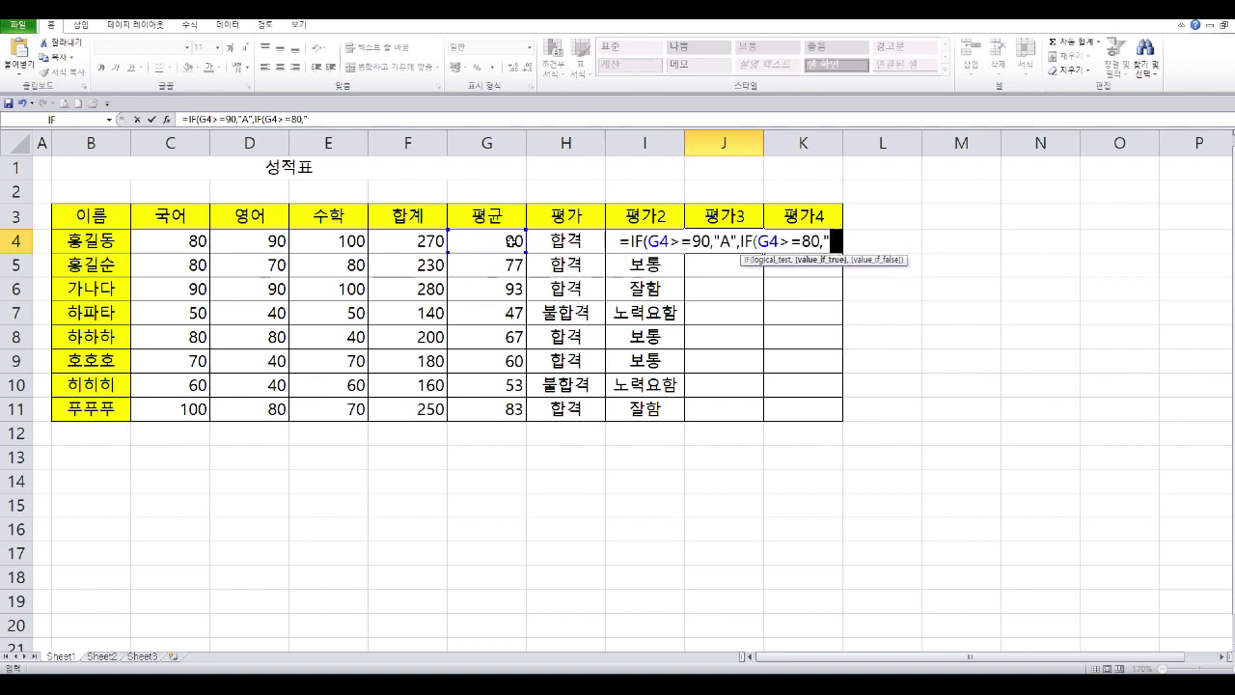
text(B")
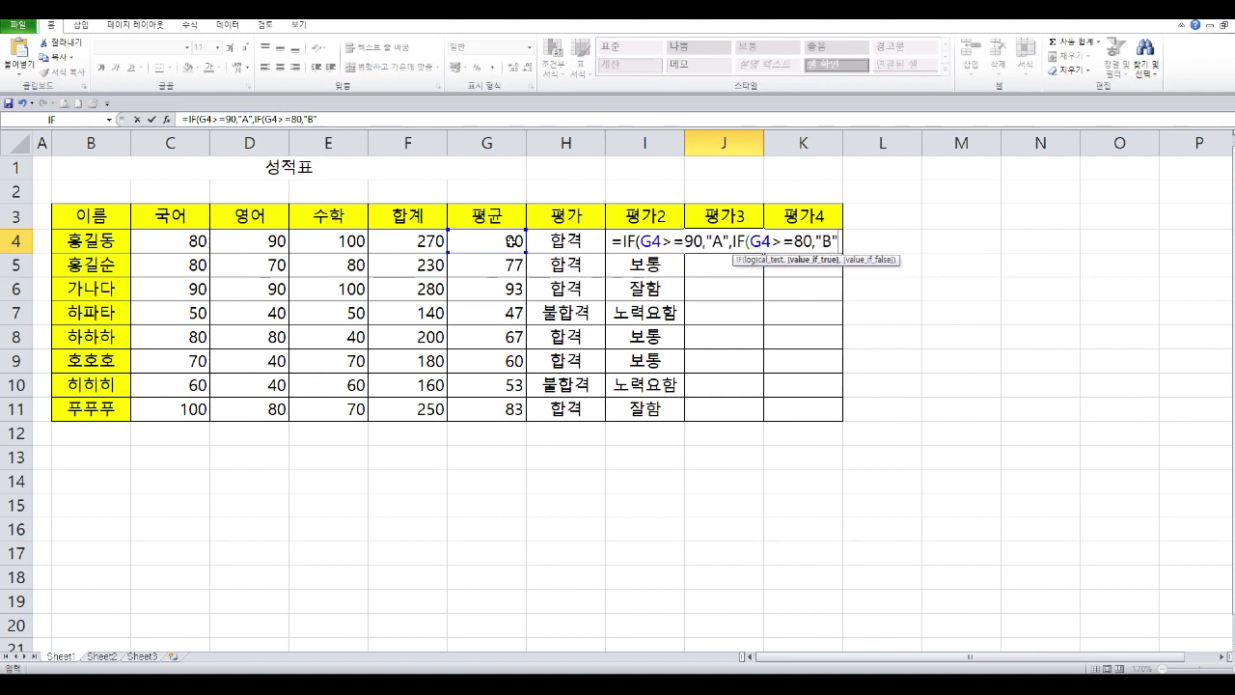
text(,)
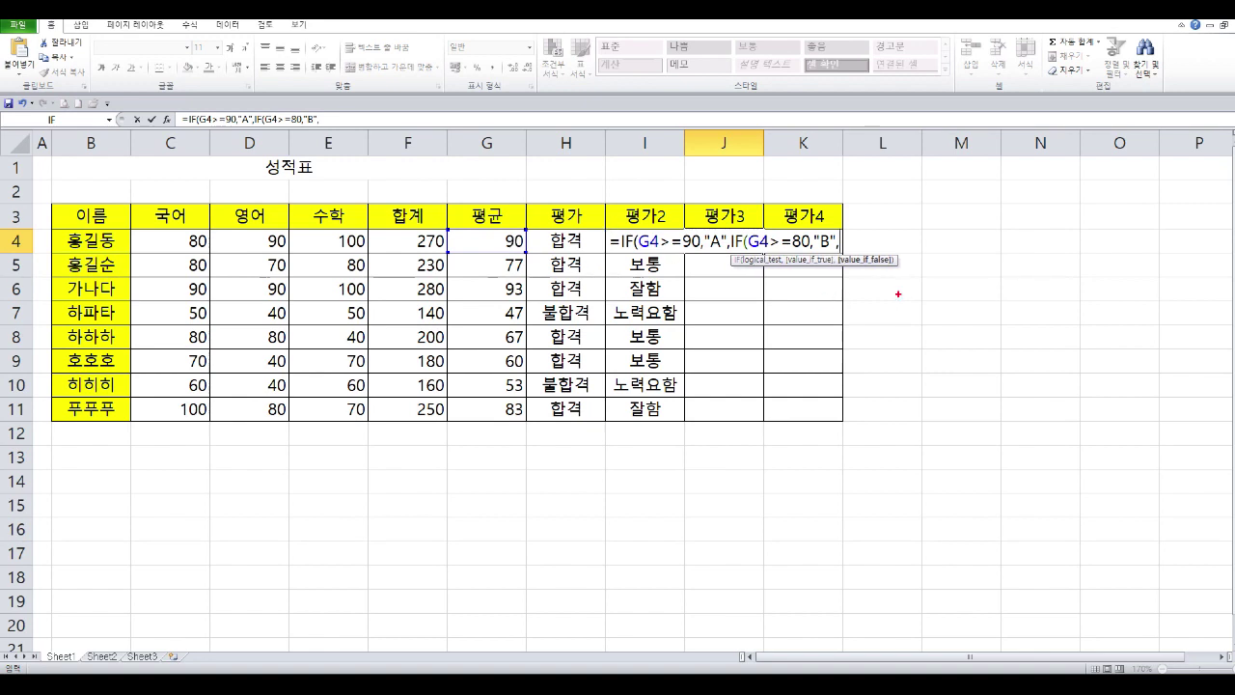
Nest a third condition in the J4 formula for grade C: IF(G4>=70,"C",
mouse_move(897, 293)
mouse_down()
mouse_move(845, 264)
mouse_move(911, 278)
mouse_up()
key(Escape)
text(ㅑ)
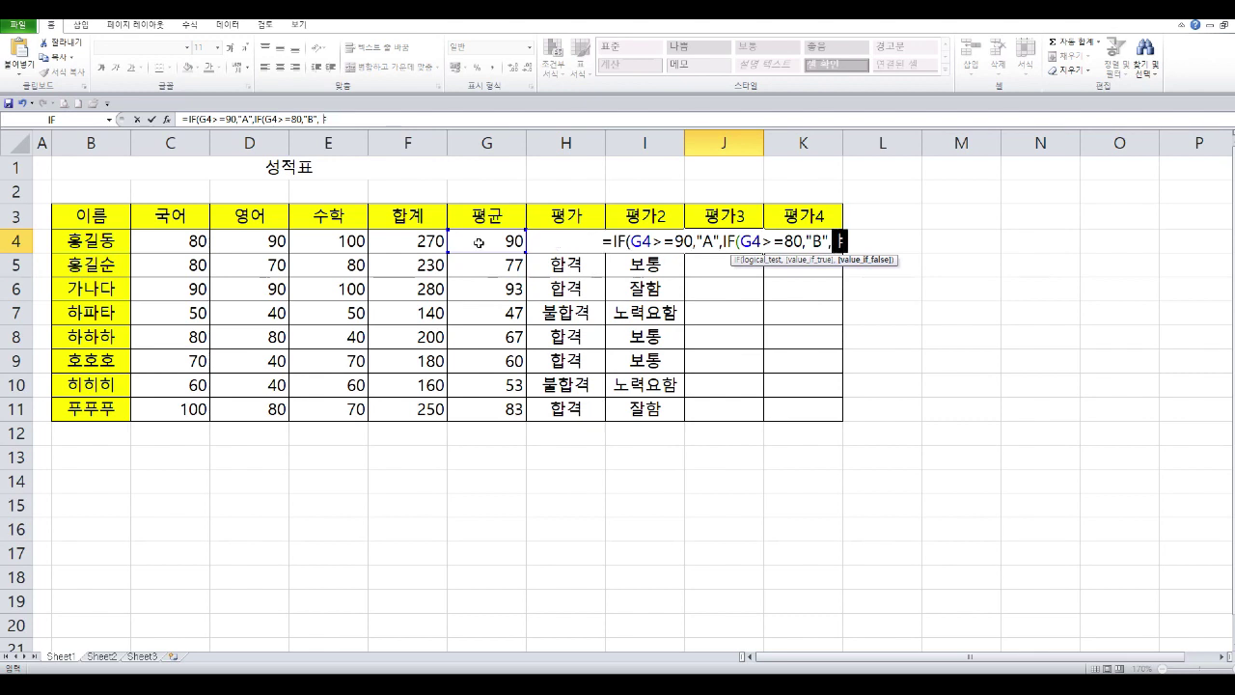
key(BackSpace)
text(IF()
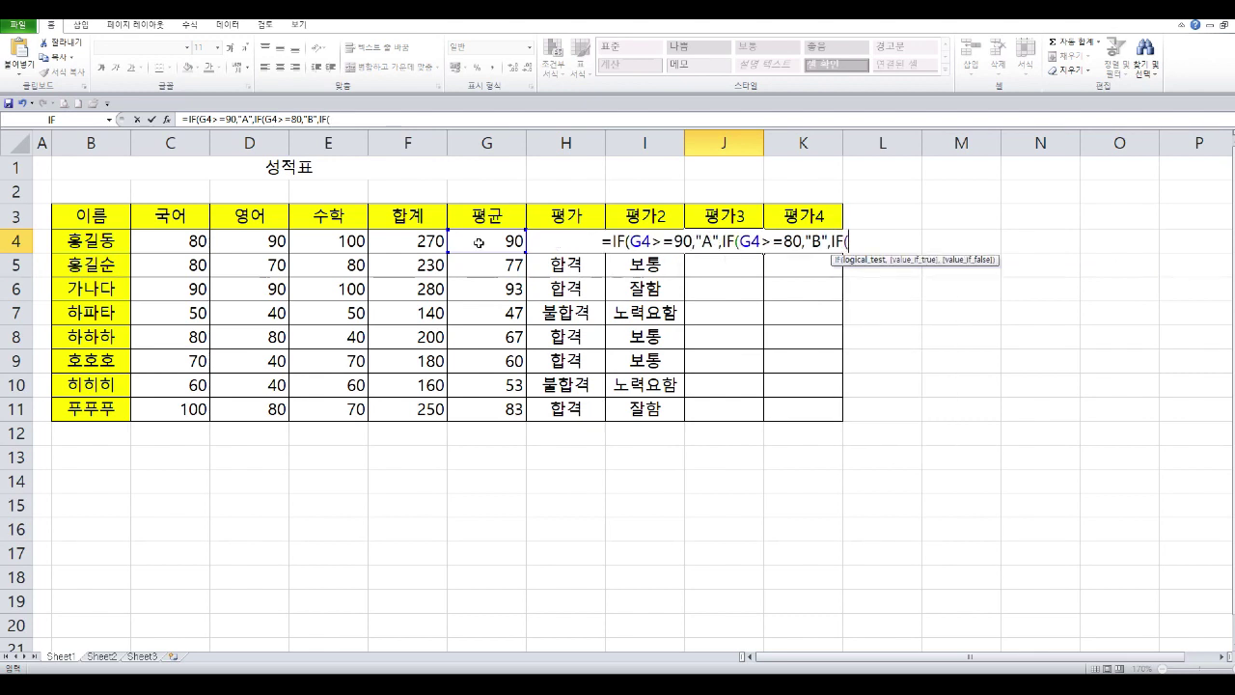
click(478, 241)
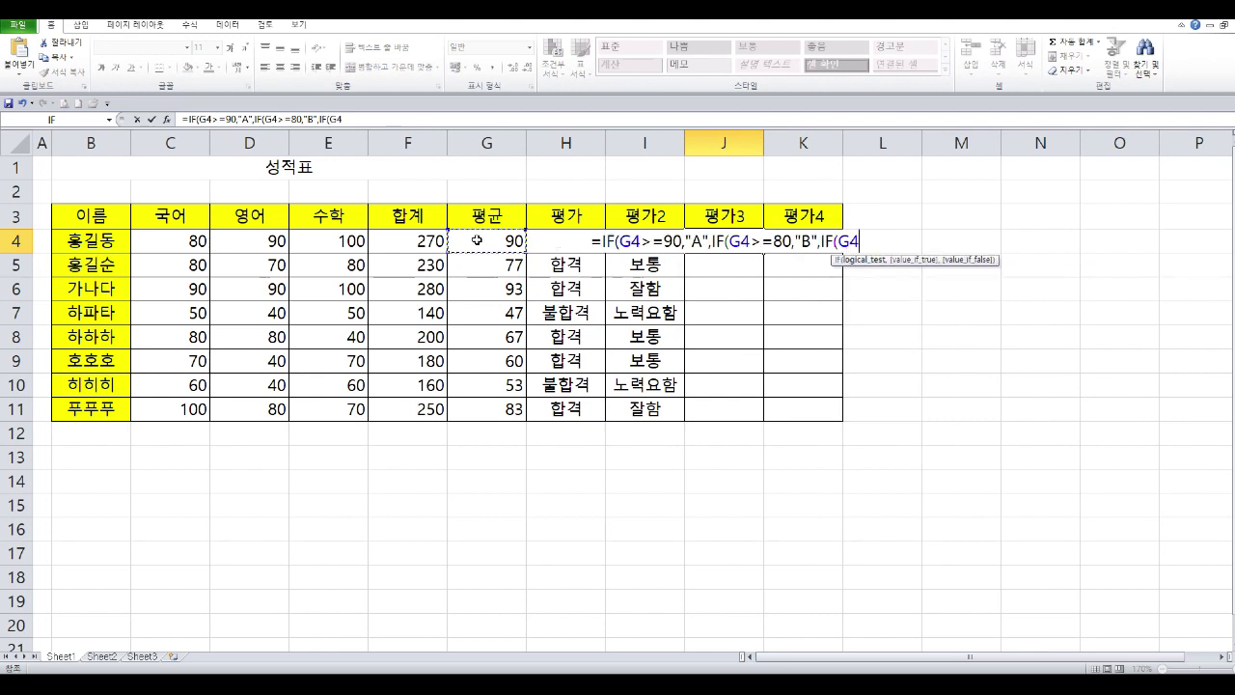
text(>=)
text(7)
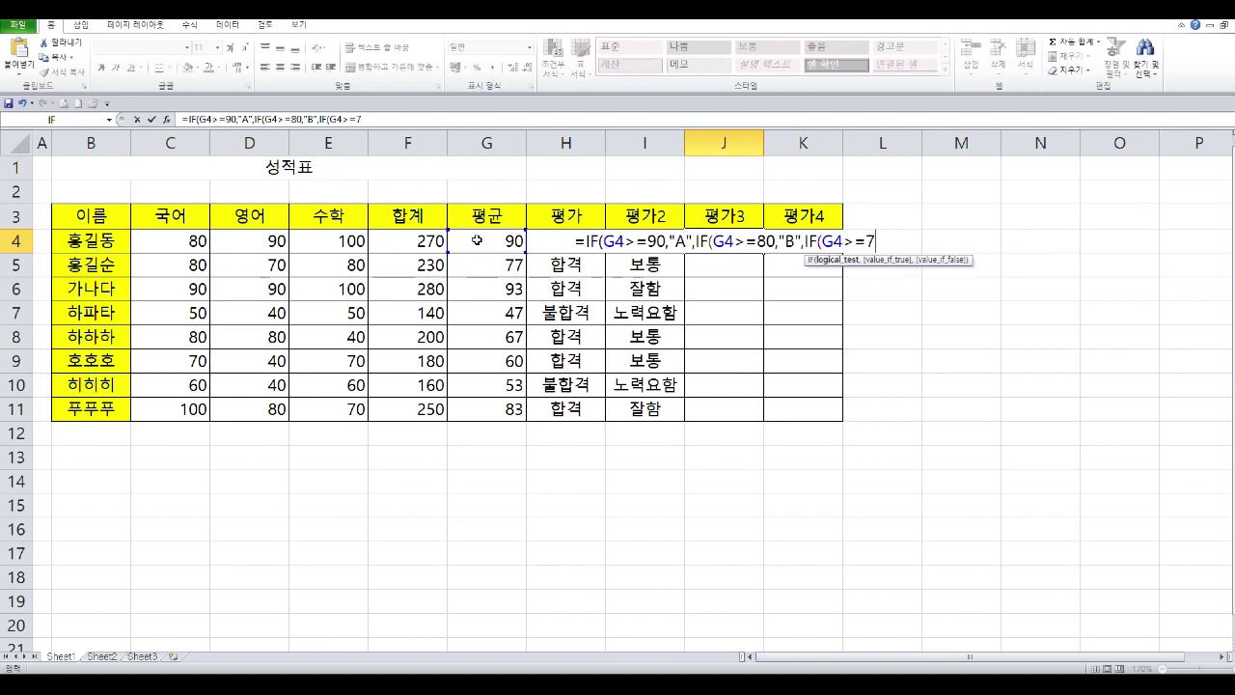
text(0,"C")
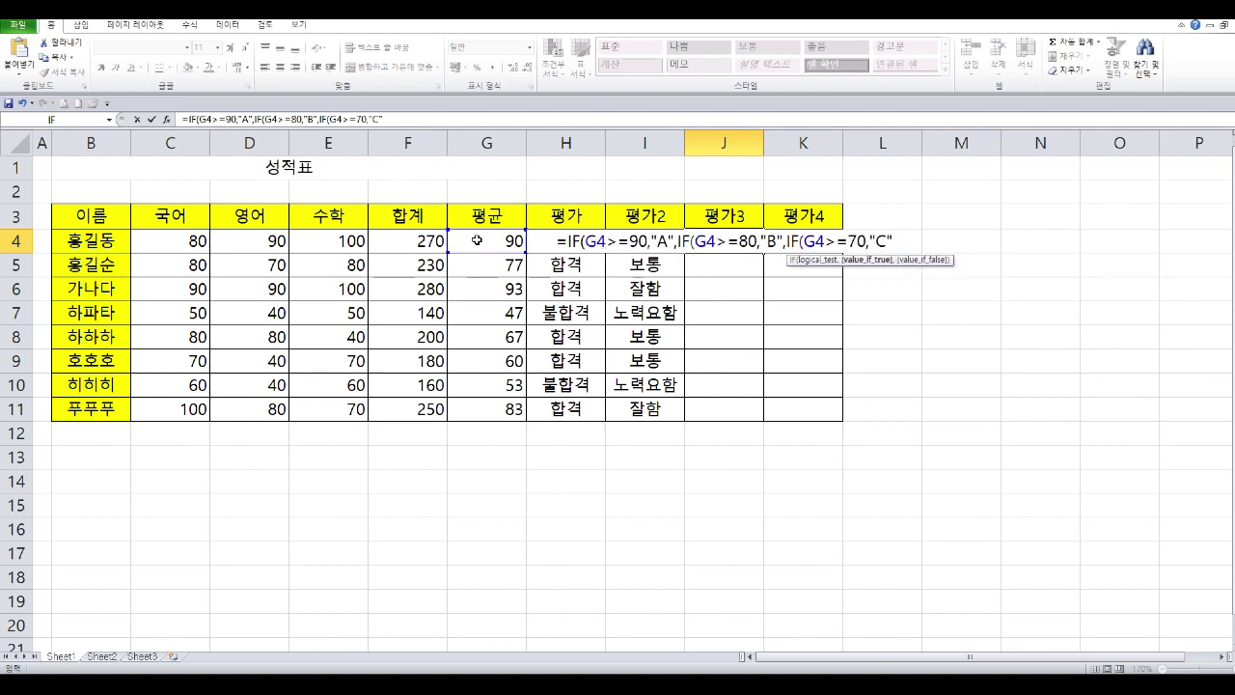
text(,)
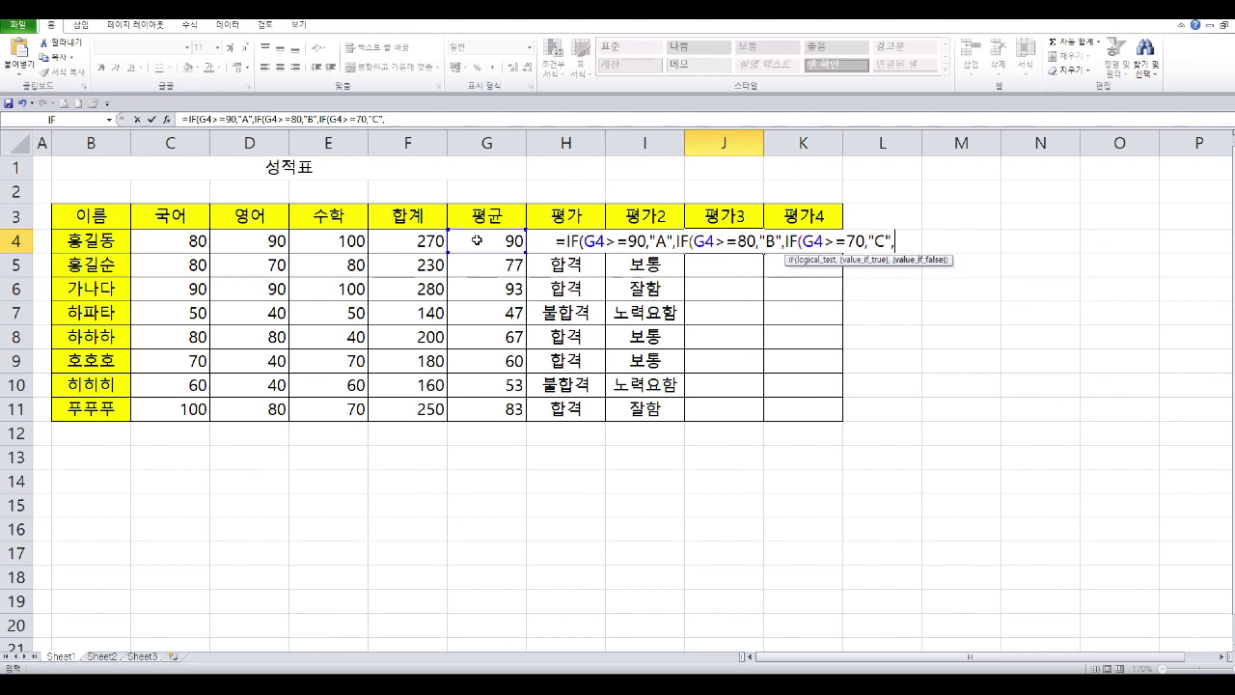
Nest a fourth condition in the J4 formula for grade D: IF(G4>=60,"D",
text(IF()
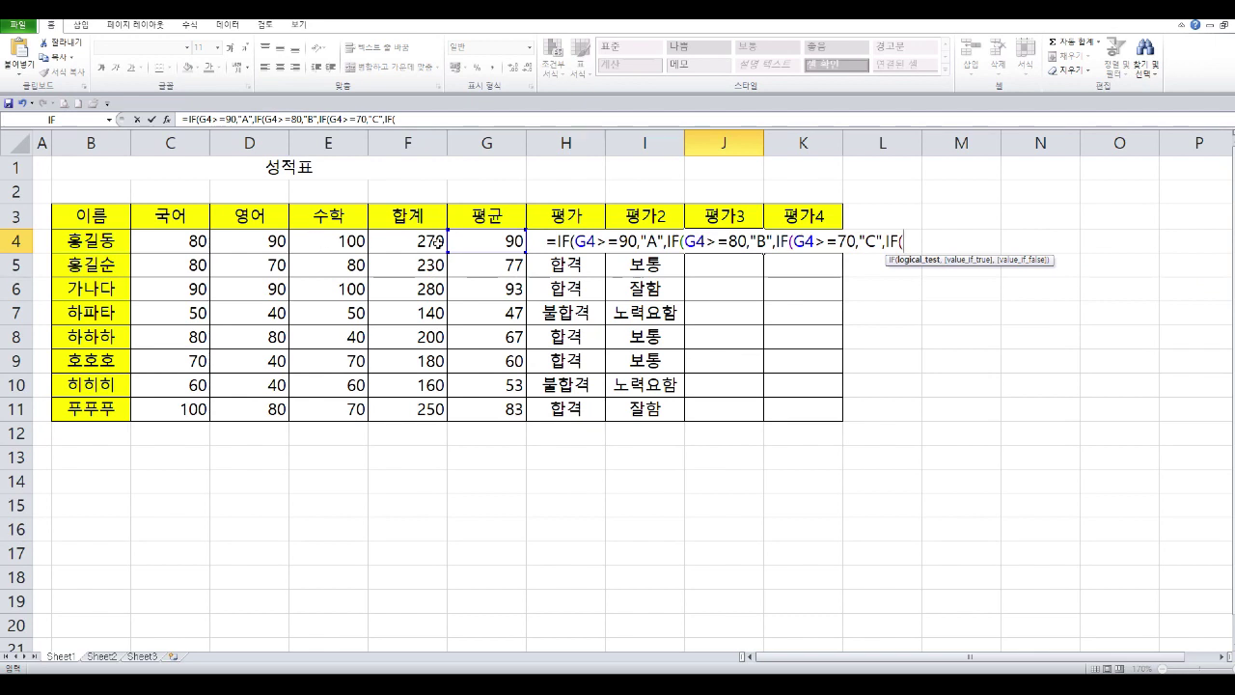
click(480, 242)
text(>=)
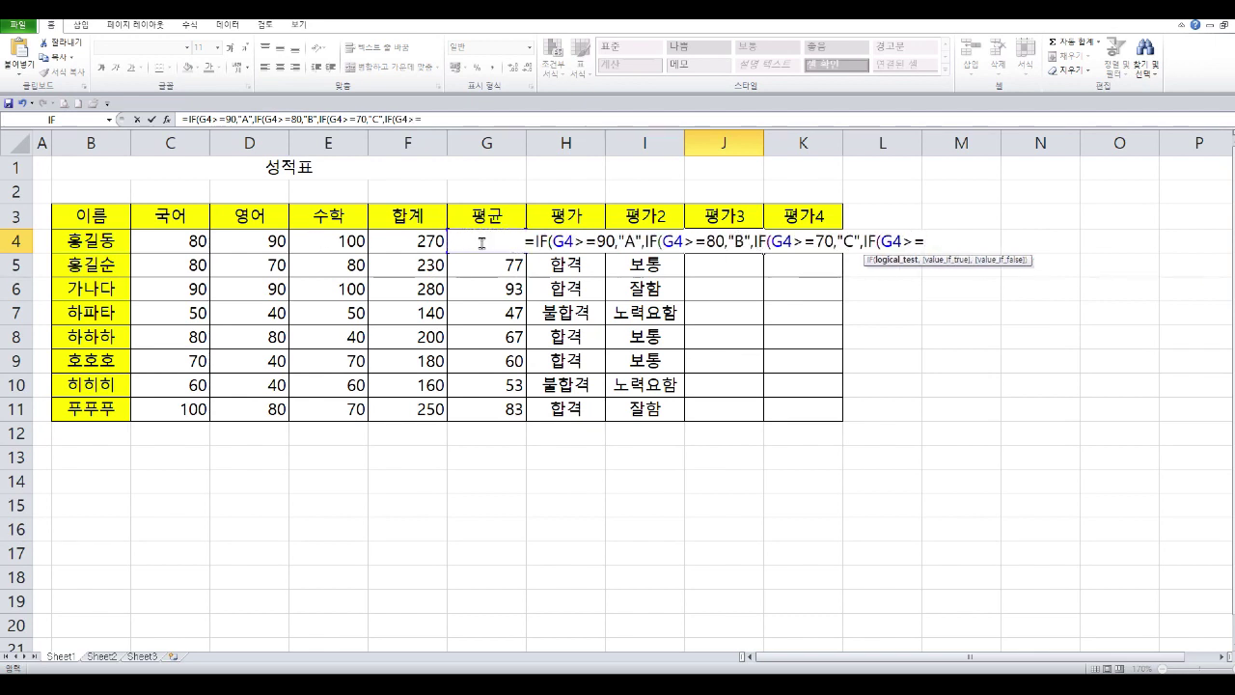
text(60,)
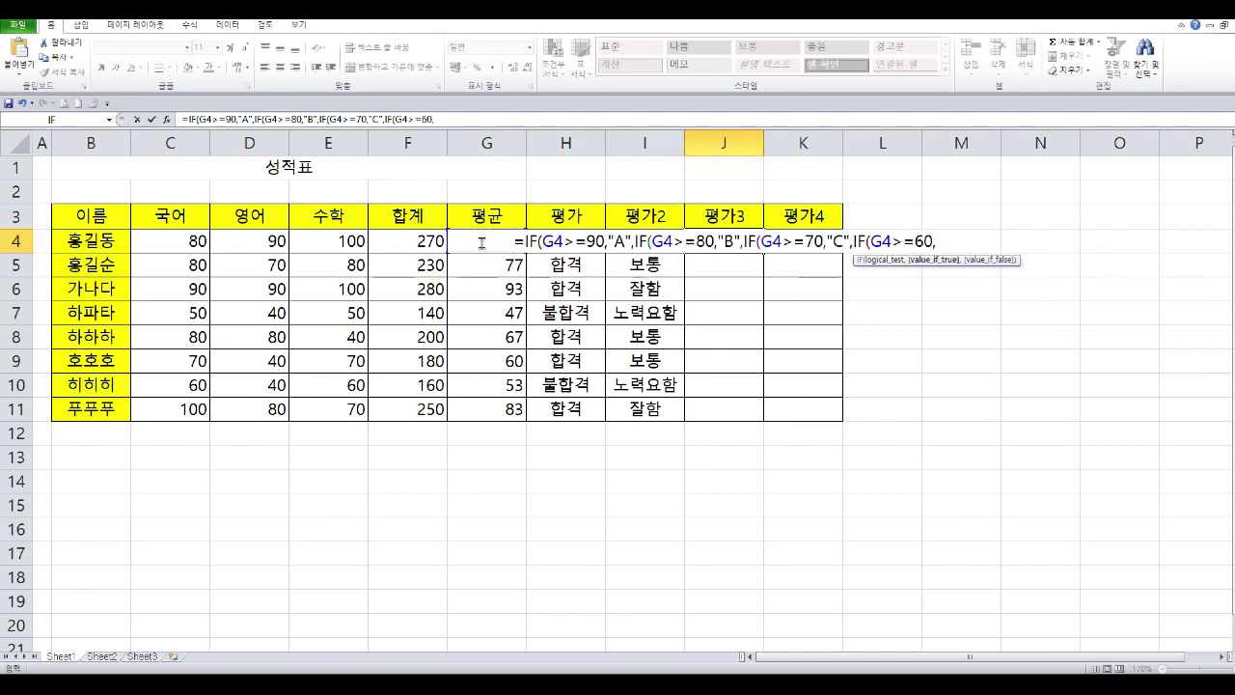
text("D")
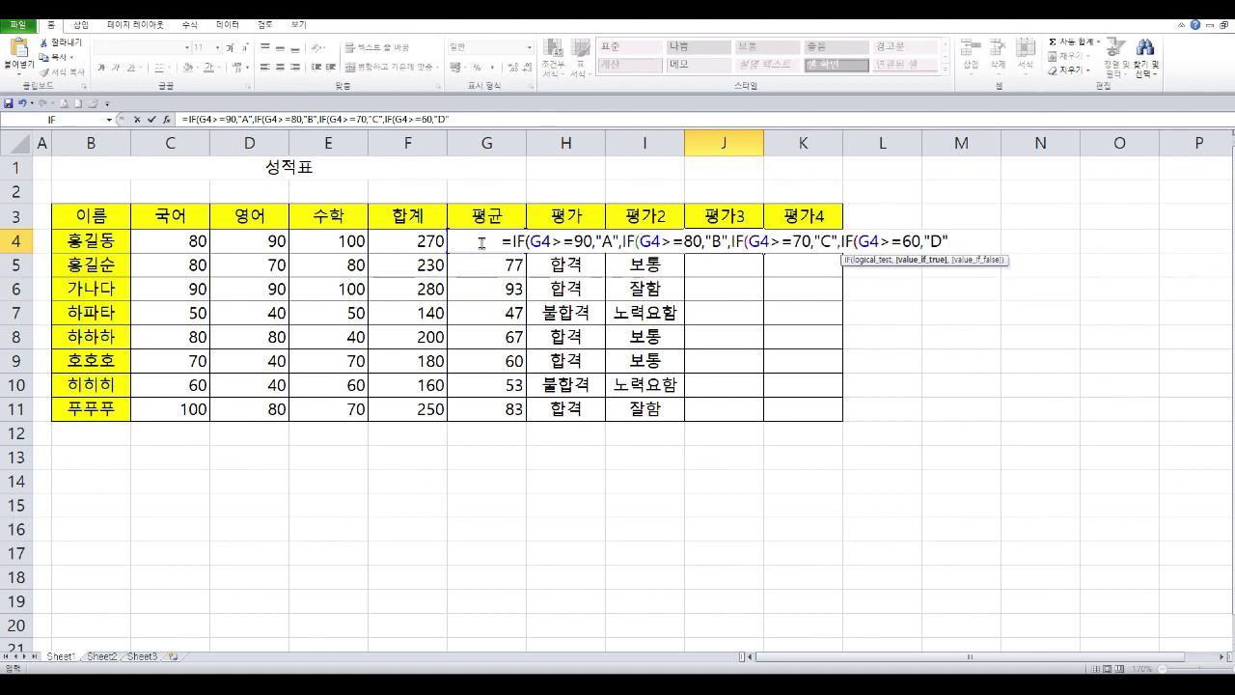
text(,)
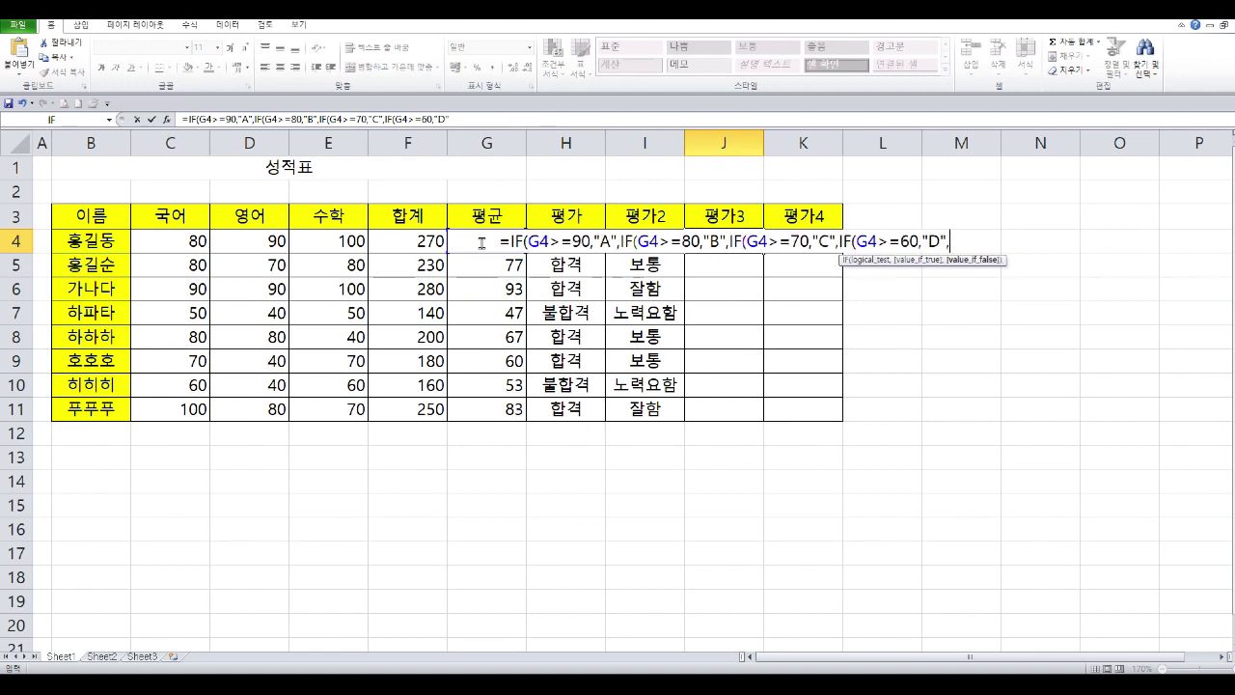
Finish the J4 formula with "F" as the last false value and four closing parentheses, enter it, and reselect J4
mouse_move(1023, 284)
mouse_down()
mouse_move(945, 276)
mouse_move(1006, 282)
mouse_up()
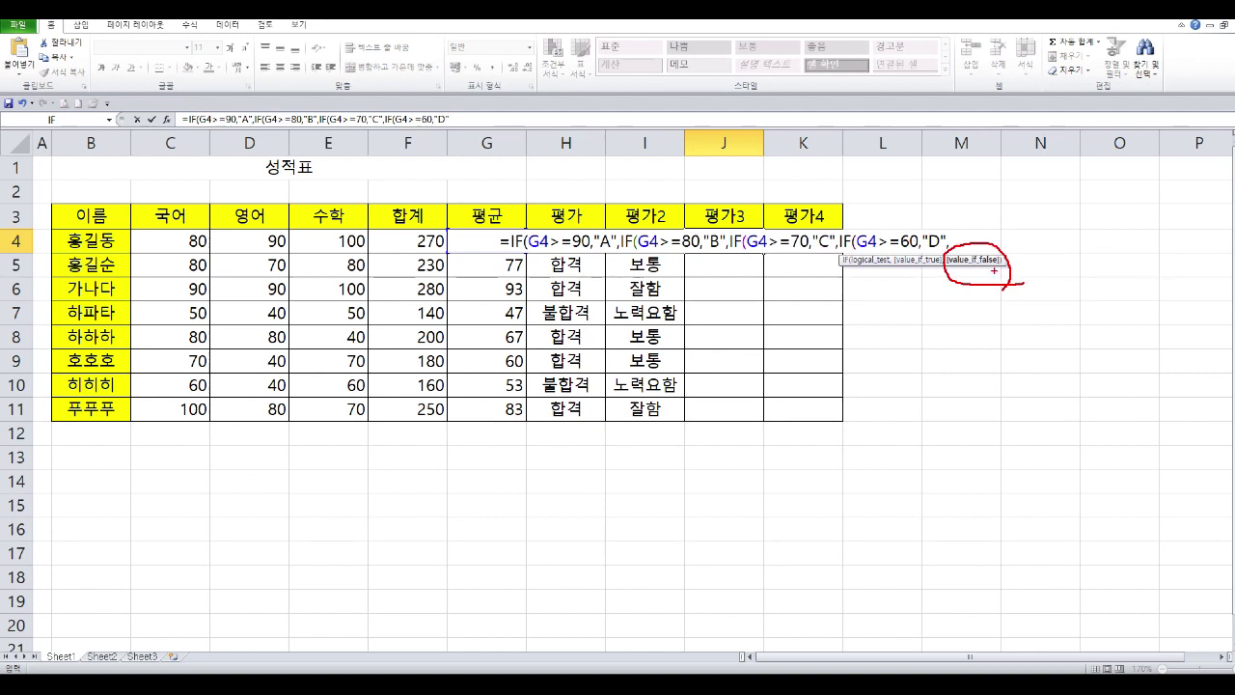
key(Escape)
text(")
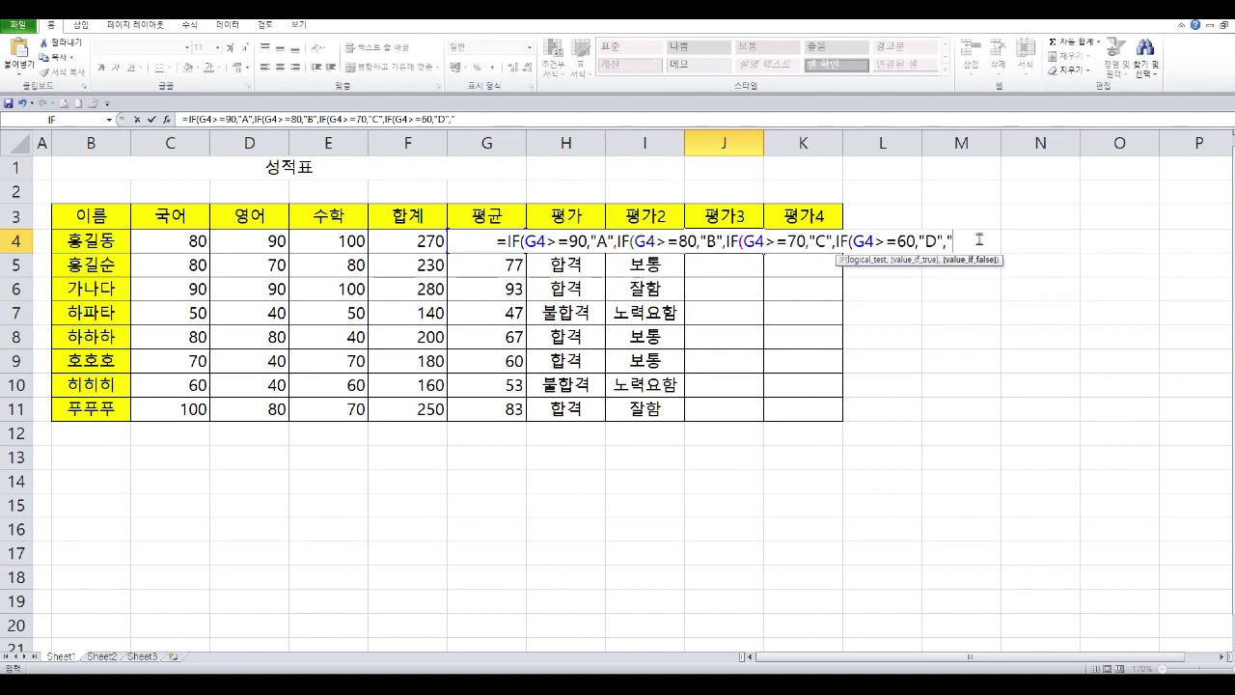
text(F")
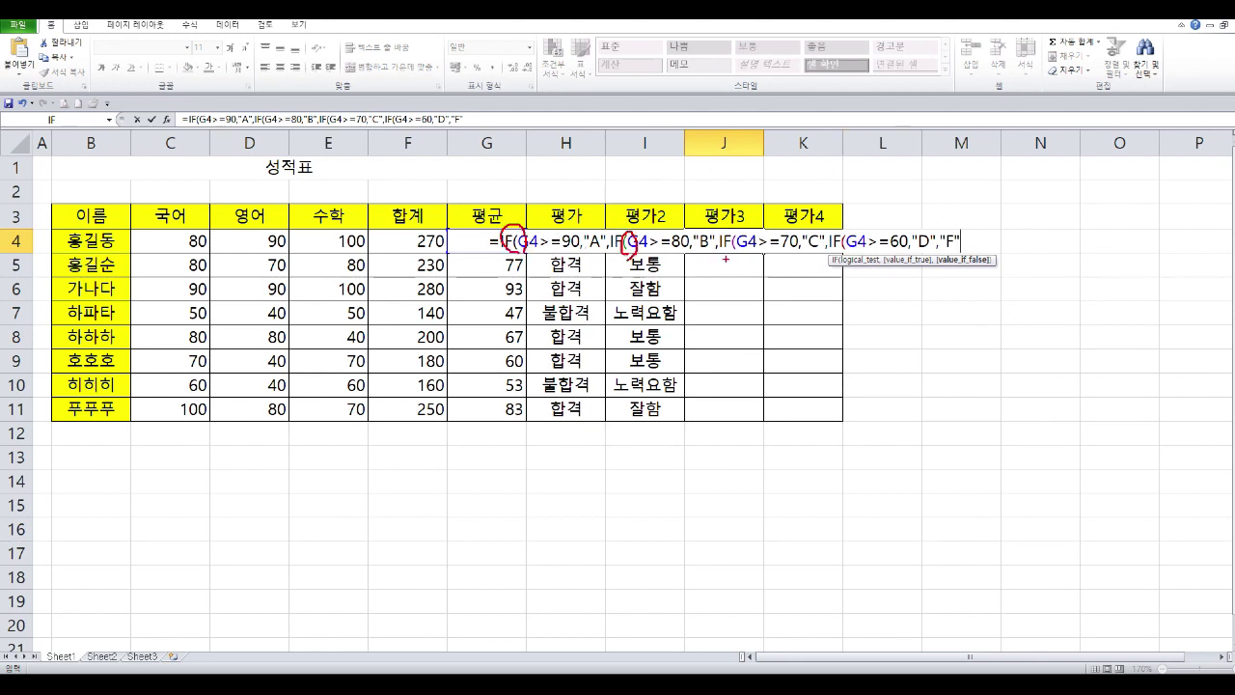
drag(740, 228, 747, 259)
key(Escape)
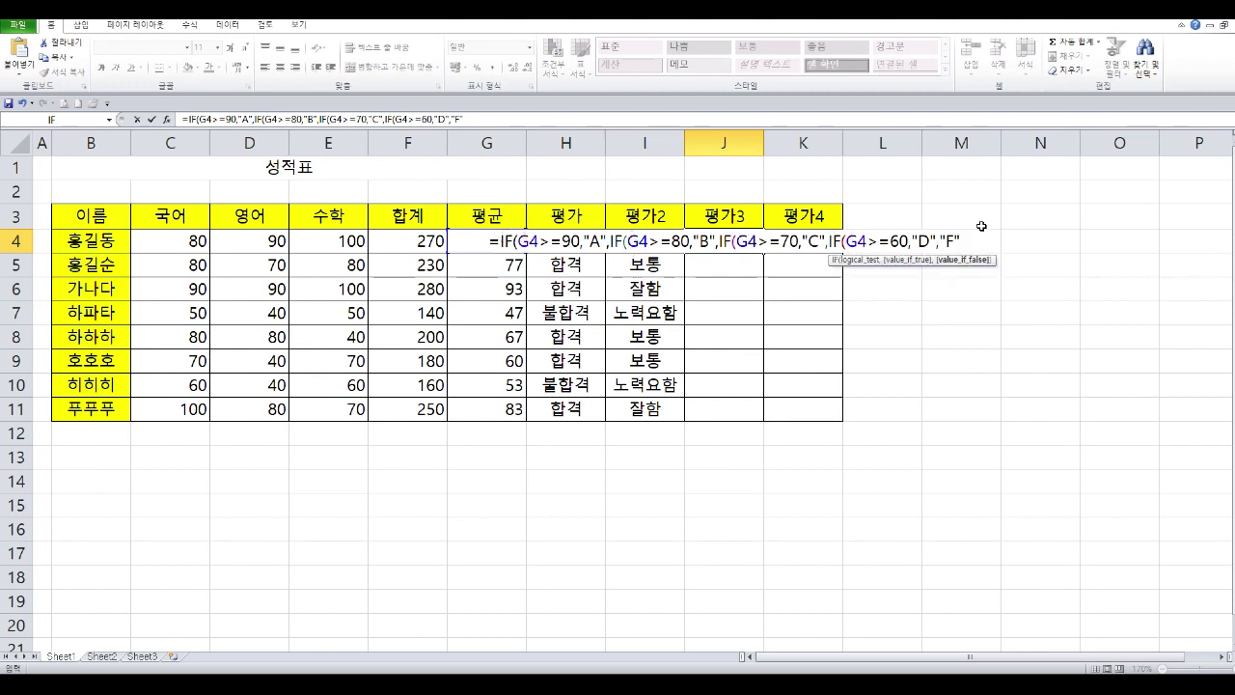
text())
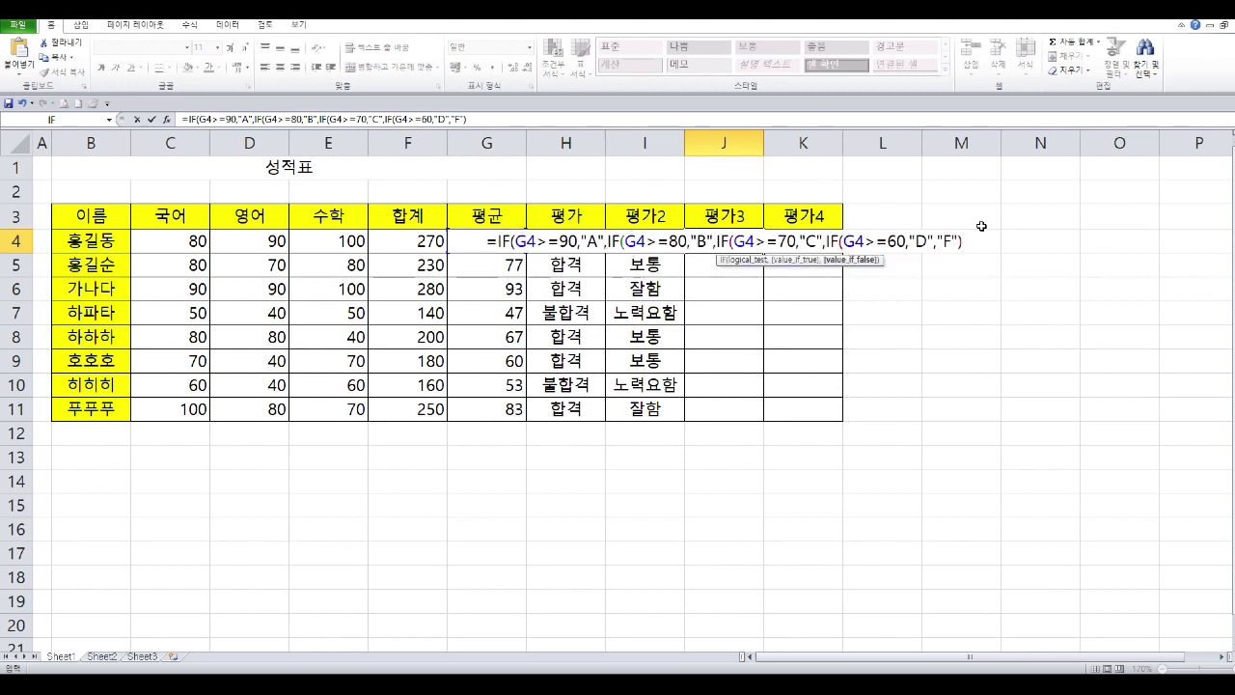
text())))
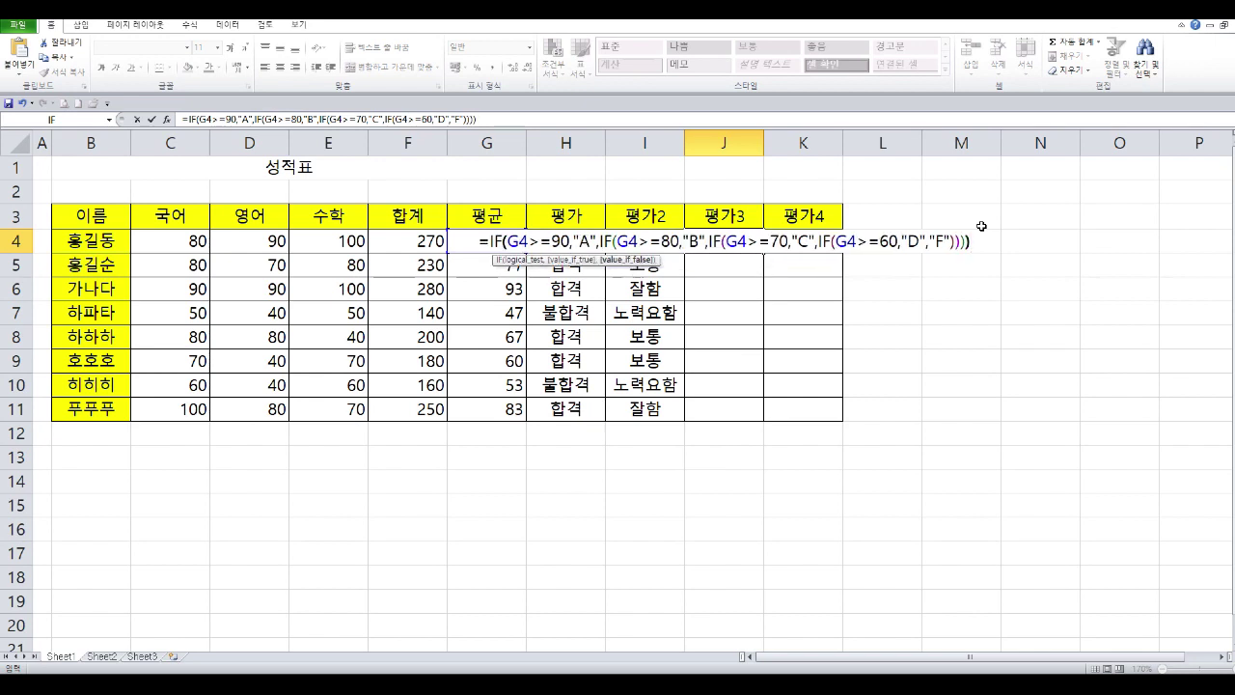
text())
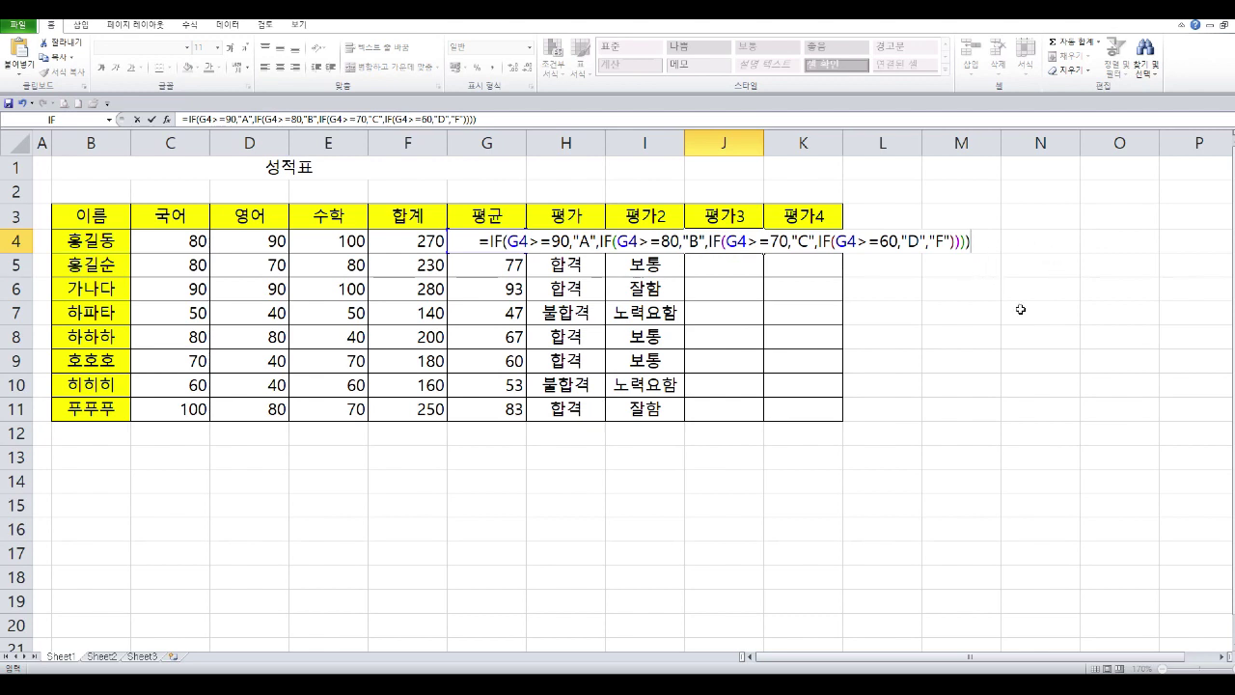
key(Return)
click(724, 241)
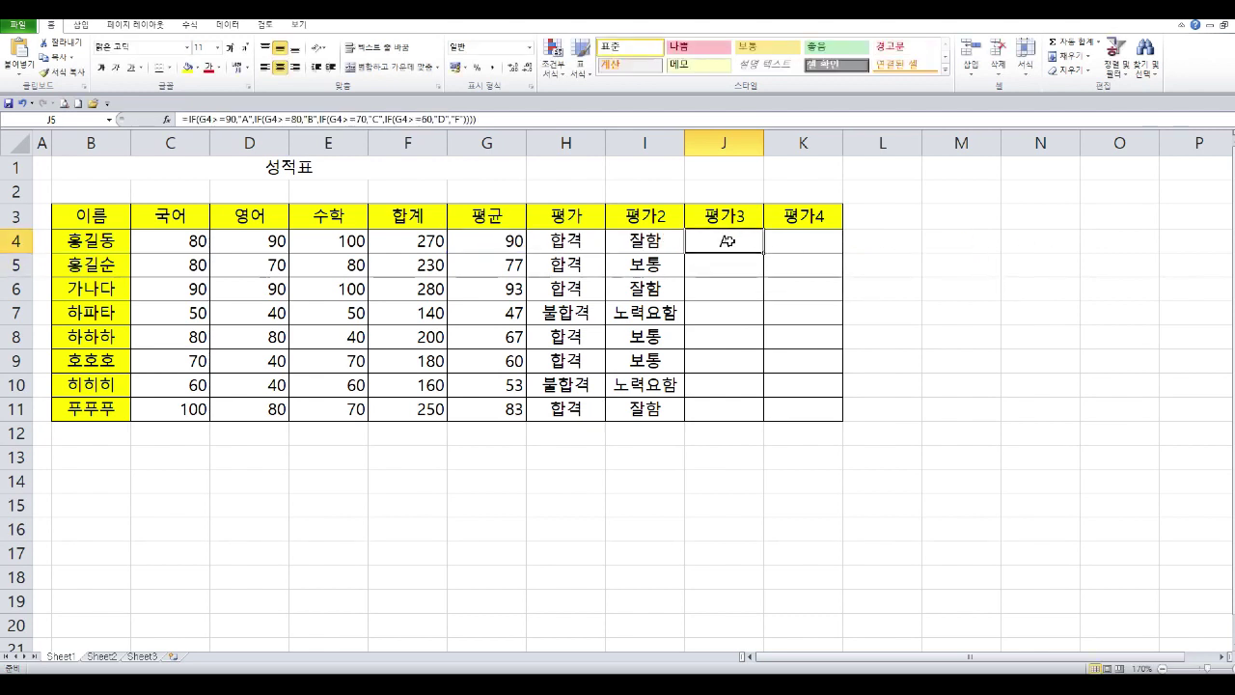
Fill the J4 grade formula down the 평가3 column through J11
mouse_move(509, 262)
mouse_down()
mouse_move(491, 237)
mouse_move(516, 257)
mouse_up()
drag(764, 253, 765, 427)
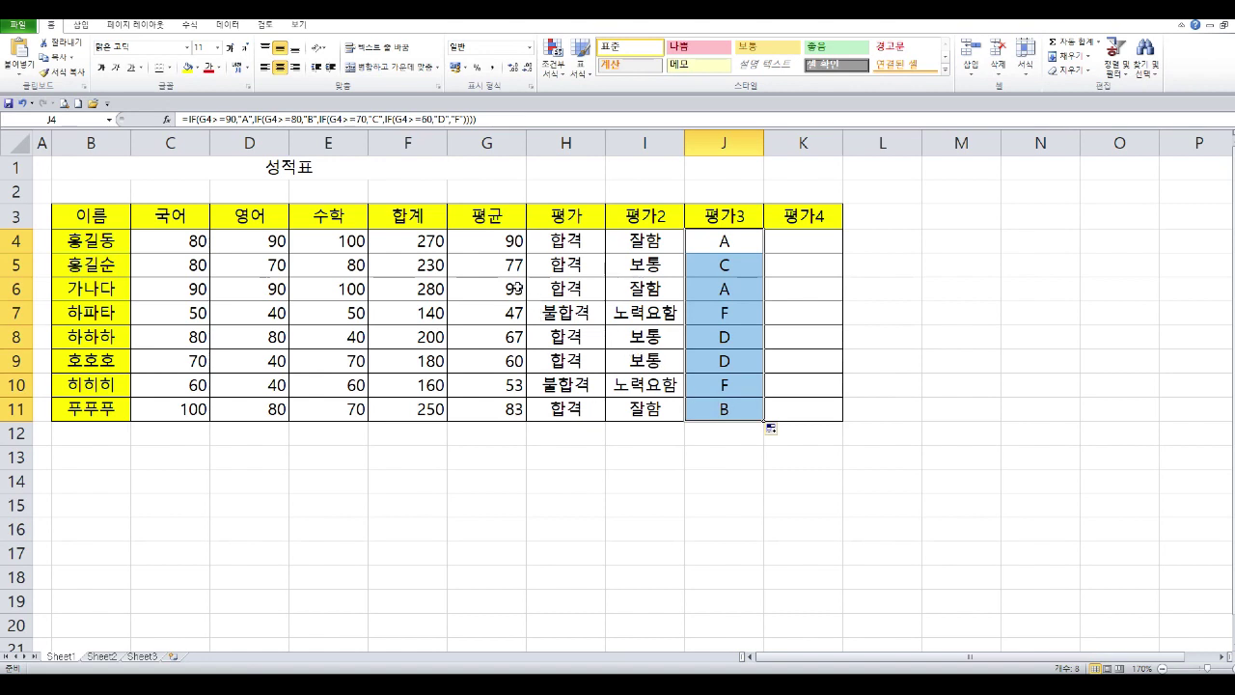
mouse_move(516, 275)
mouse_down()
mouse_move(511, 253)
mouse_move(534, 285)
mouse_up()
drag(713, 268, 732, 274)
mouse_move(512, 311)
mouse_down()
mouse_move(521, 330)
mouse_move(532, 314)
mouse_up()
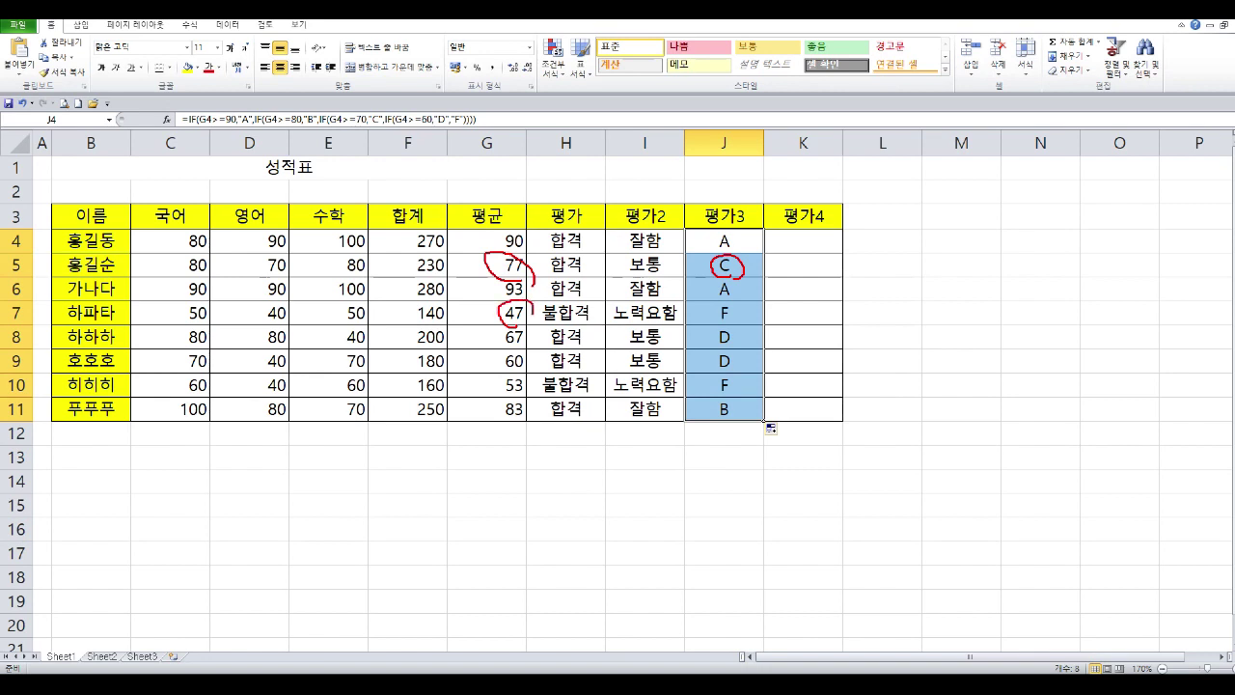
mouse_move(759, 327)
mouse_down()
mouse_move(722, 303)
mouse_move(736, 324)
mouse_up()
key(Escape)
Switch to Notepad and duplicate the five A-to-F grading lines below the originals, separated by a blank line
key(alt+Tab)
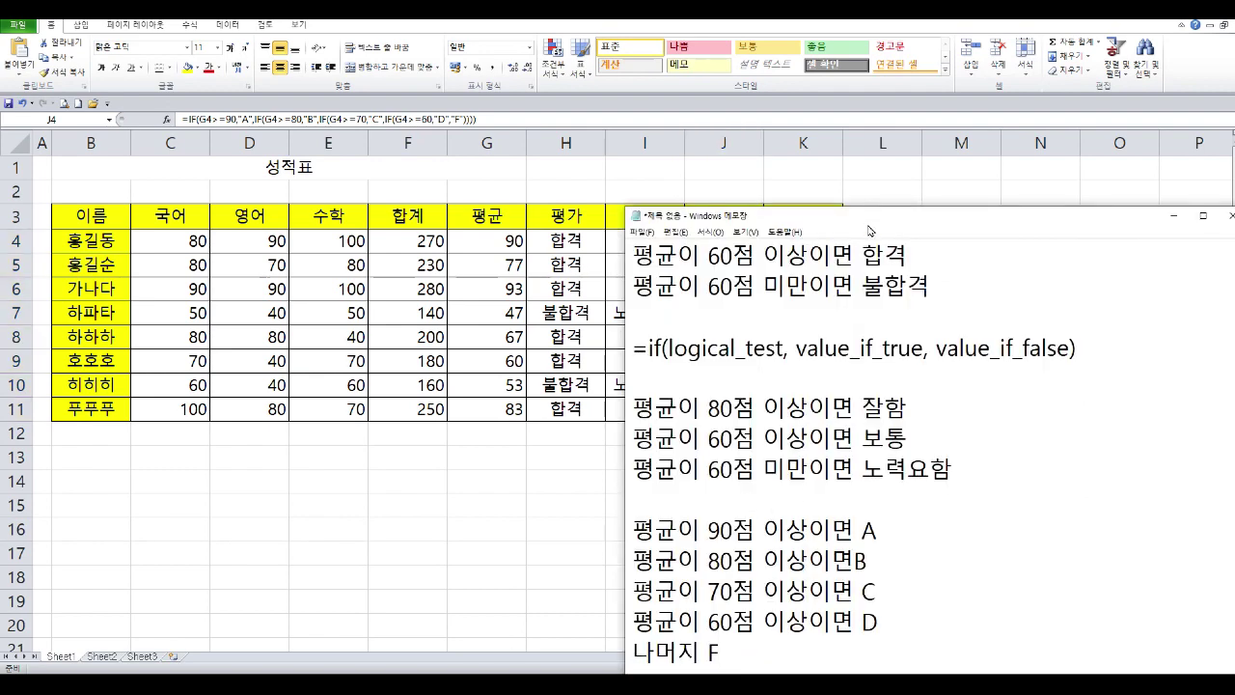
drag(871, 215, 910, 108)
drag(676, 420, 827, 553)
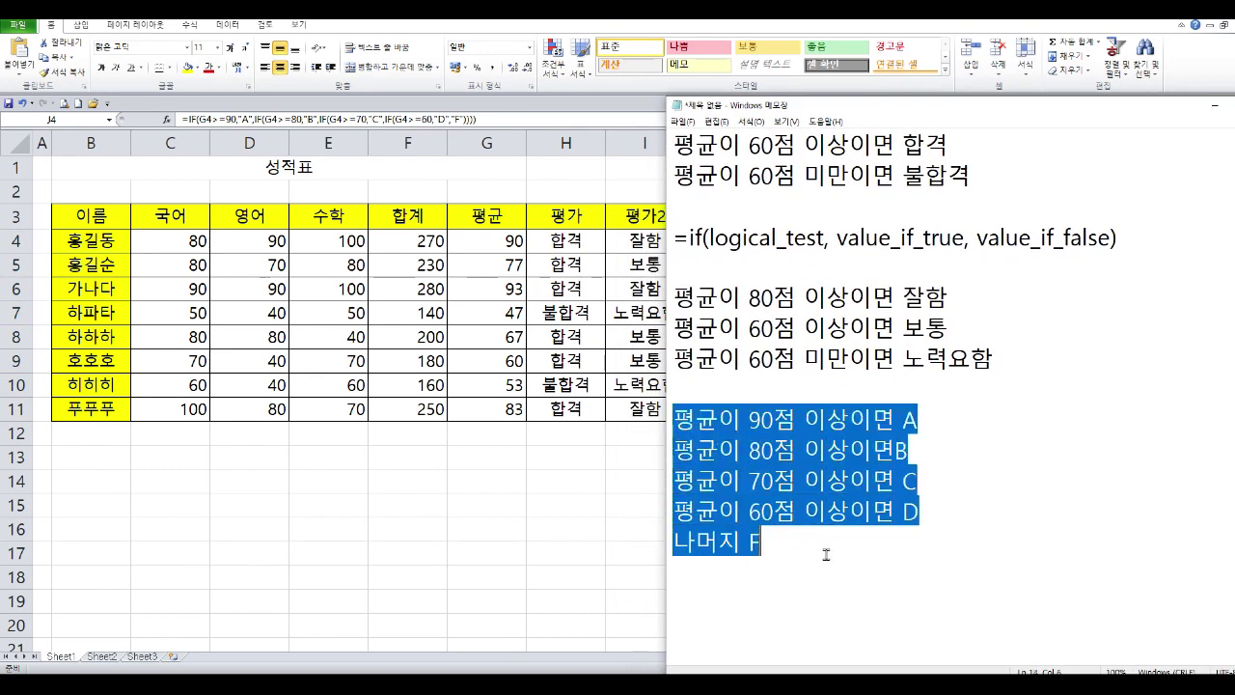
key(ctrl+c)
click(816, 562)
key(Return)
key(Return)
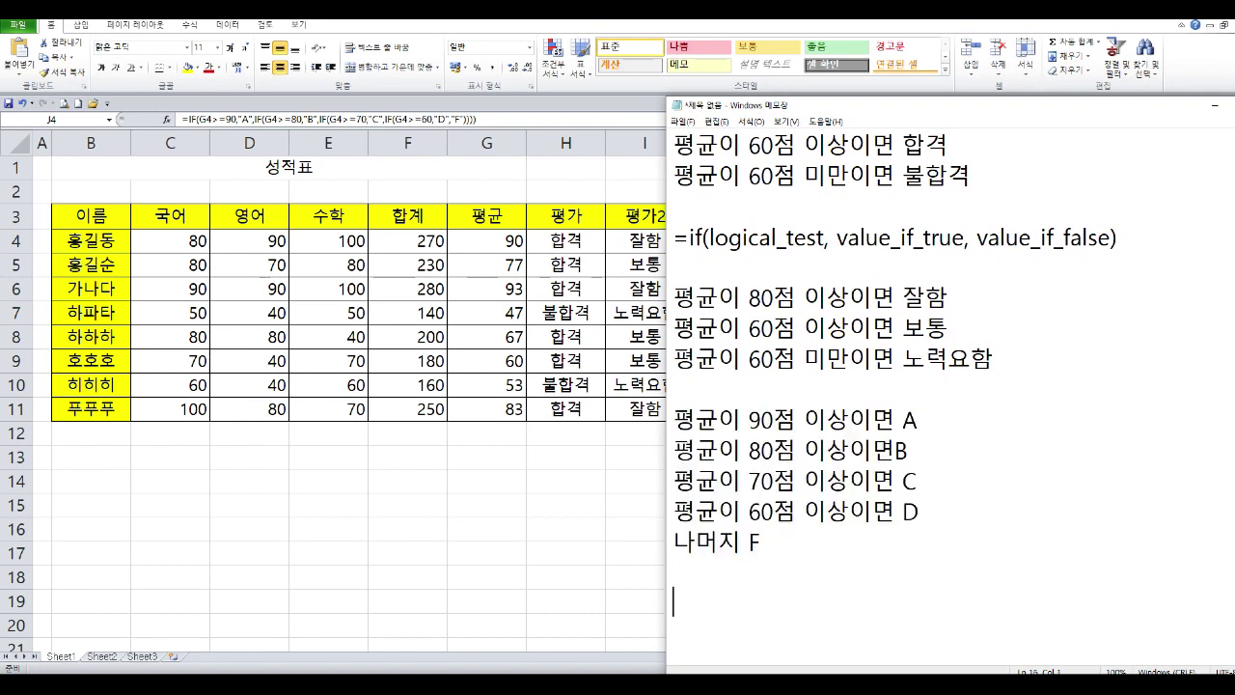
key(ctrl+v)
In the duplicated criteria, replace A with 수 for 90점 and B with 우 for 80점
click(917, 512)
key(BackSpace)
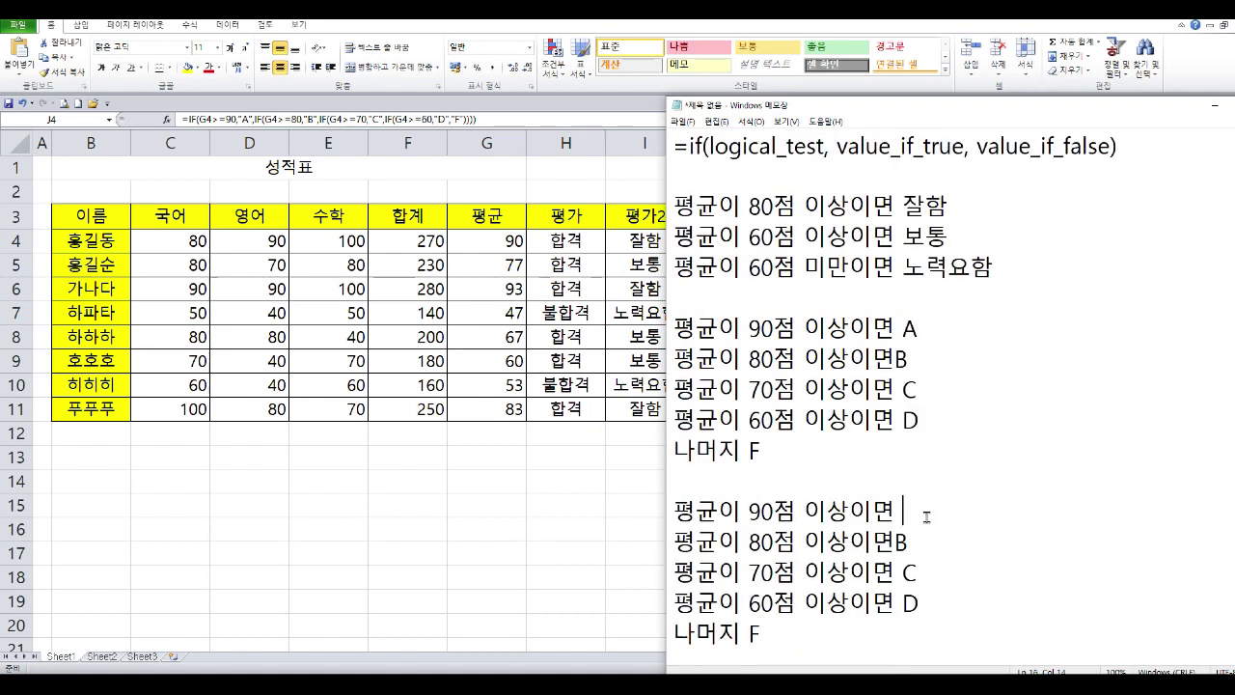
text(T)
key(BackSpace)
text(수)
click(909, 546)
key(BackSpace)
text(우)
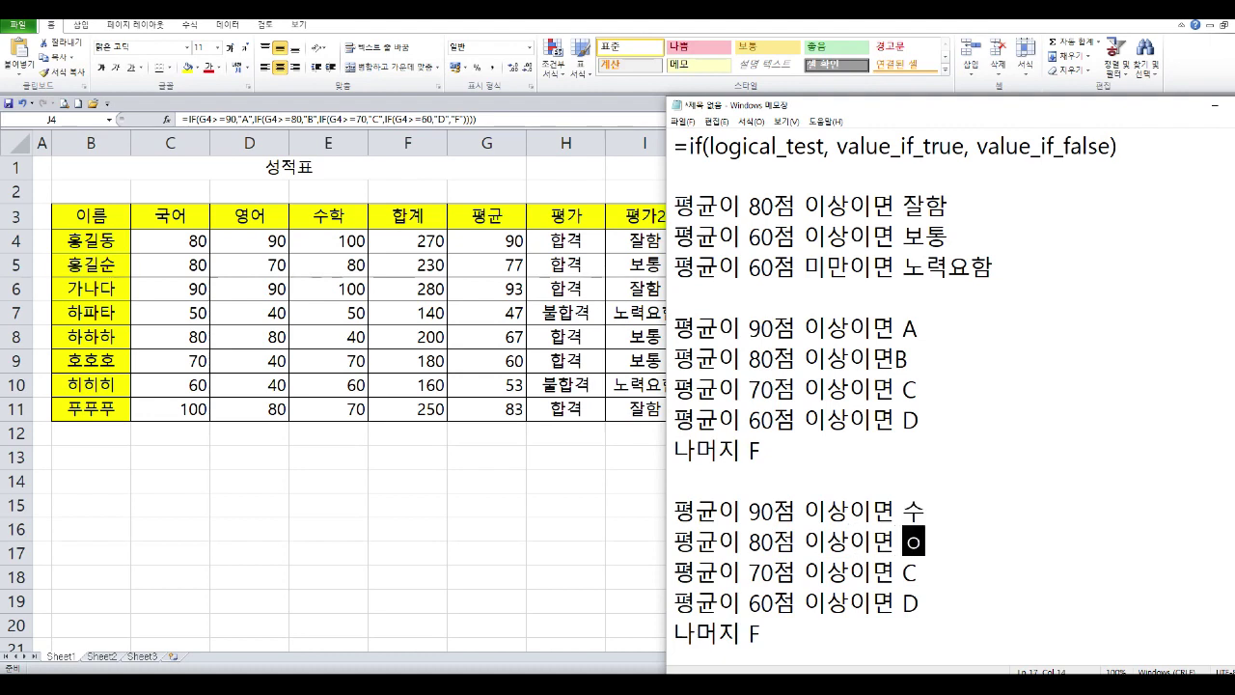
In the duplicated criteria, replace C with 미 for 70점, D with 양 for 60점, and F with 가 for 나머지
click(934, 572)
key(BackSpace)
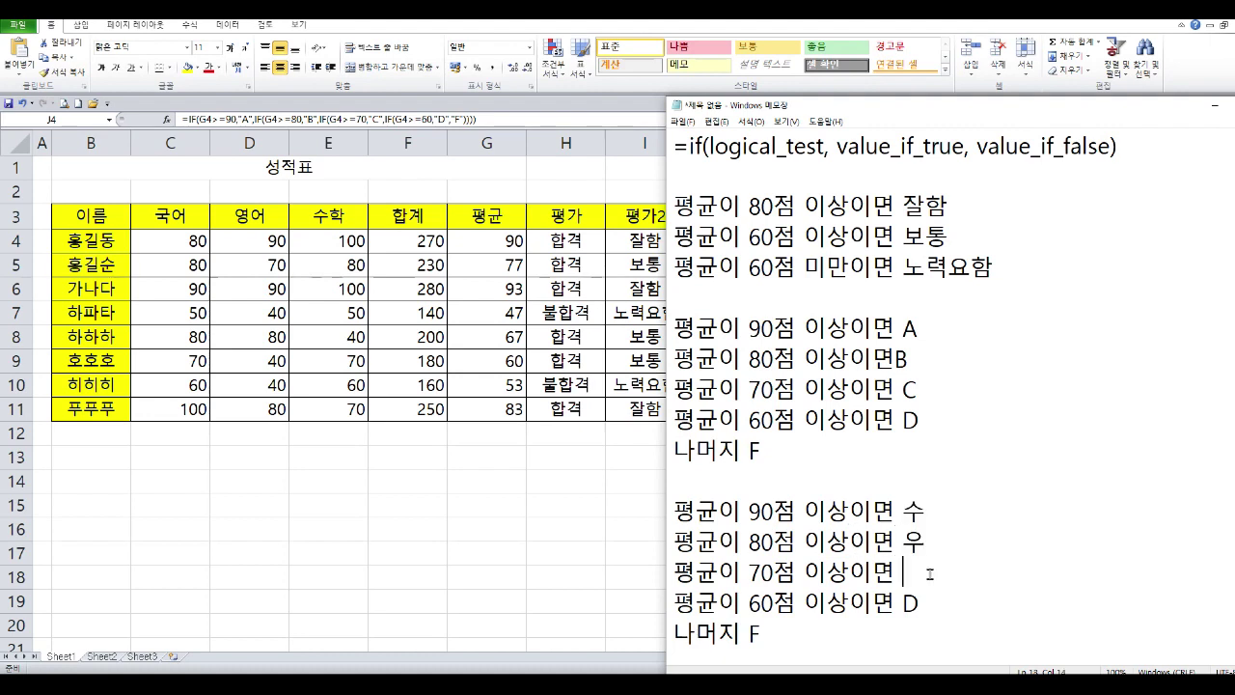
text(미)
click(917, 606)
key(BackSpace)
text(양)
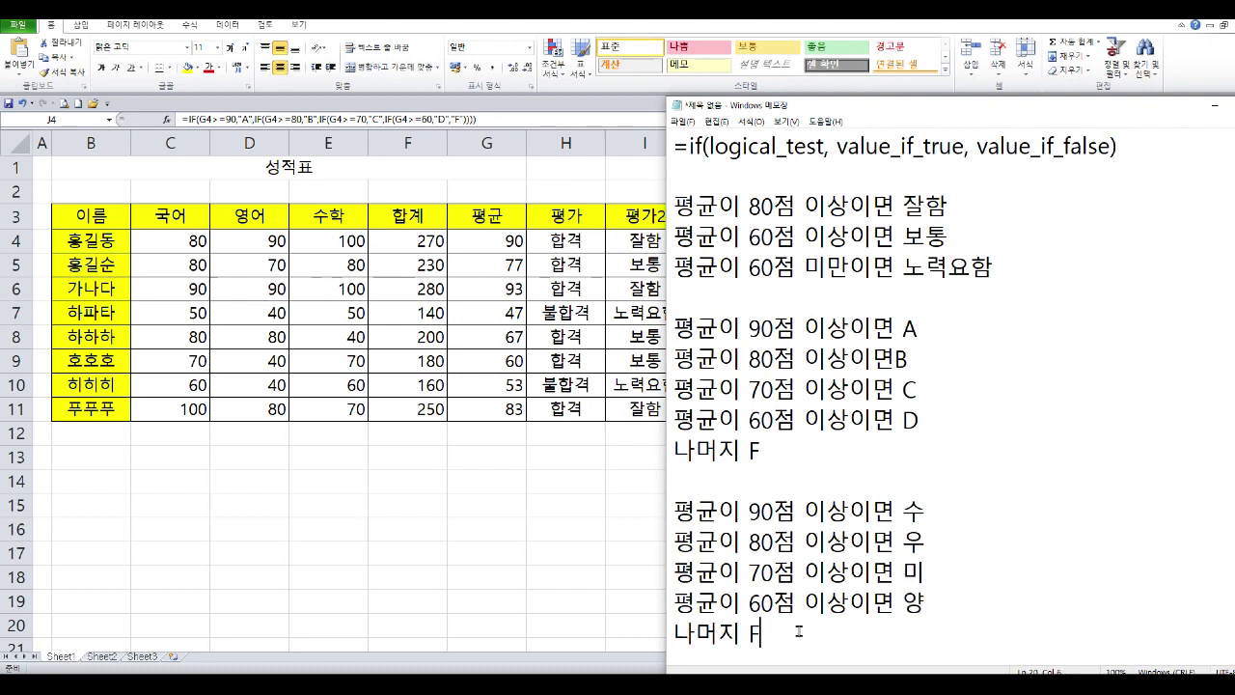
key(BackSpace)
text(가)
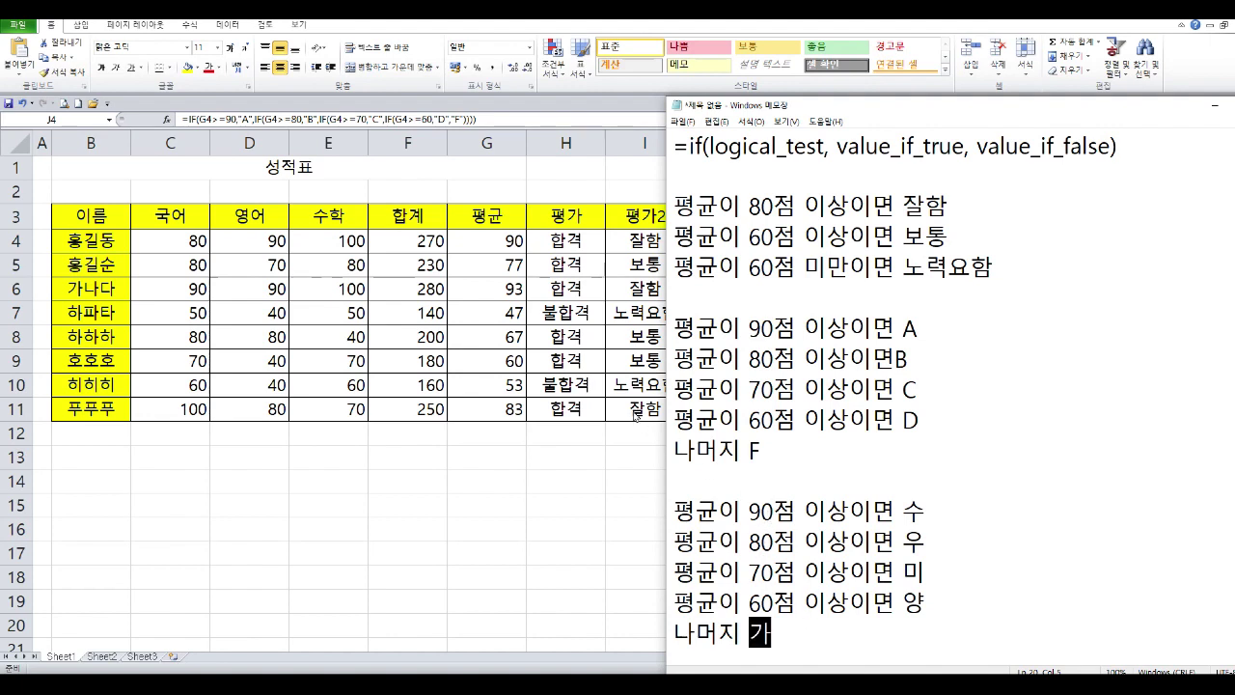
Switch back to Excel and start an IF function in K4 through Function Arguments, with test G4>=90 and true value 수
key(alt+Tab)
click(802, 244)
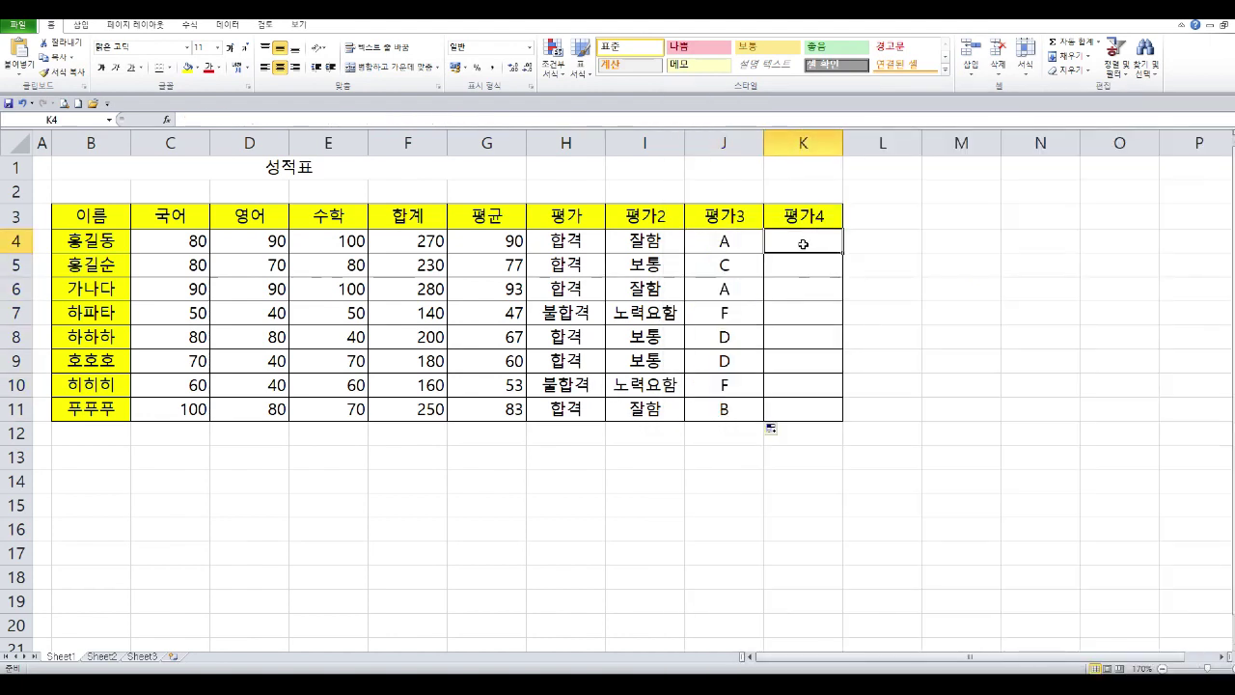
text(=)
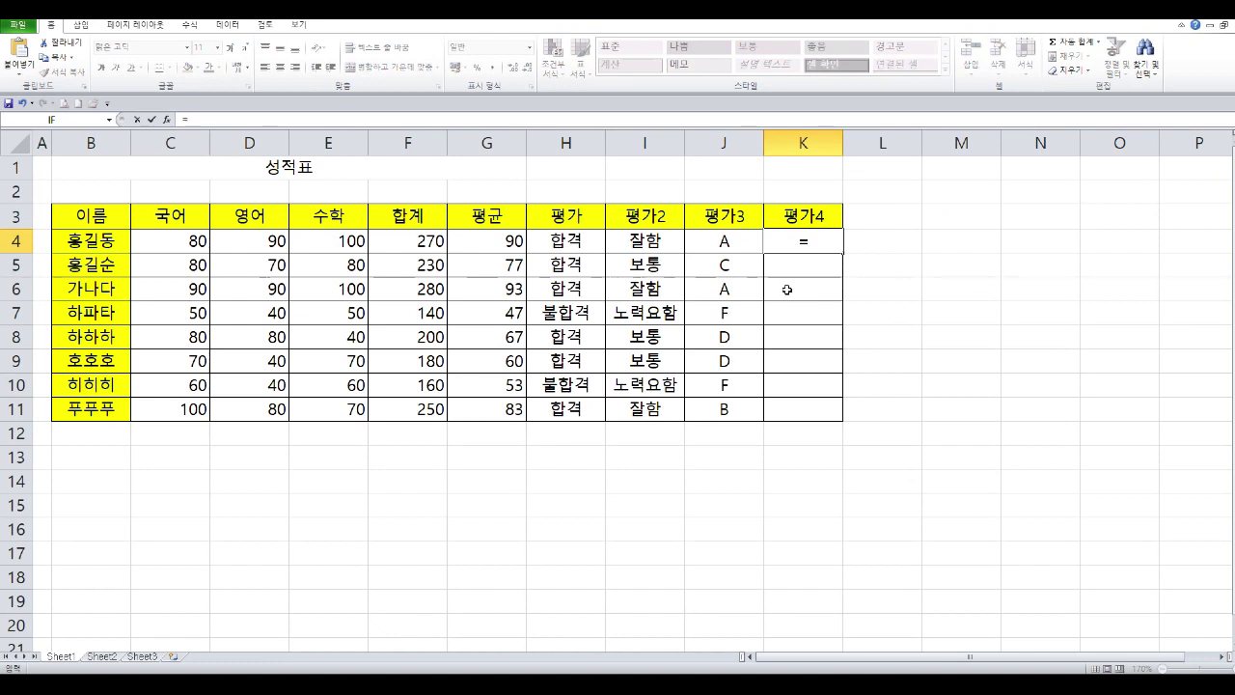
text(IF()
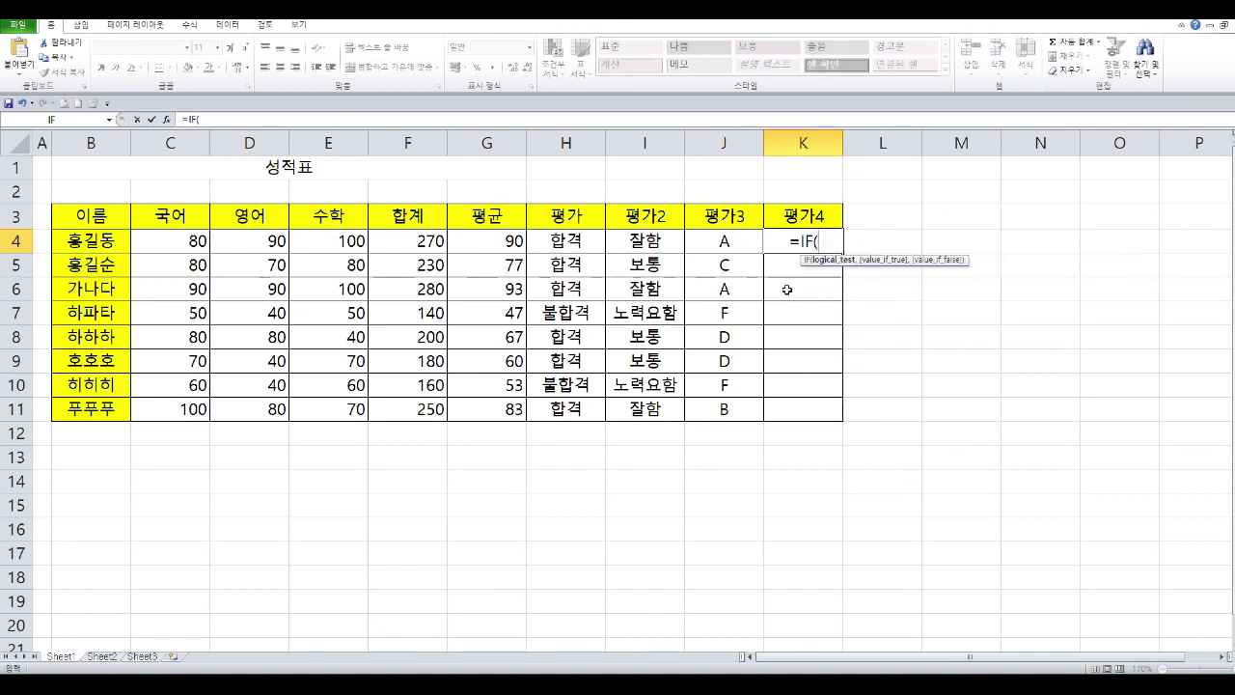
click(167, 120)
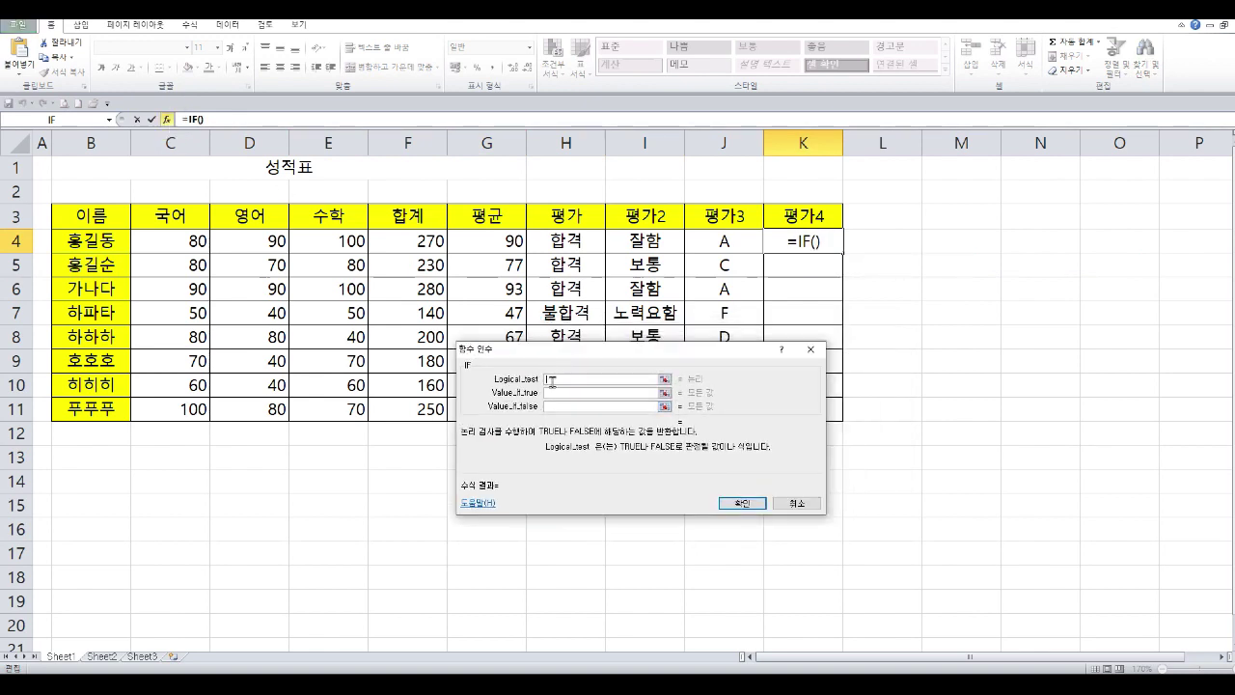
click(499, 242)
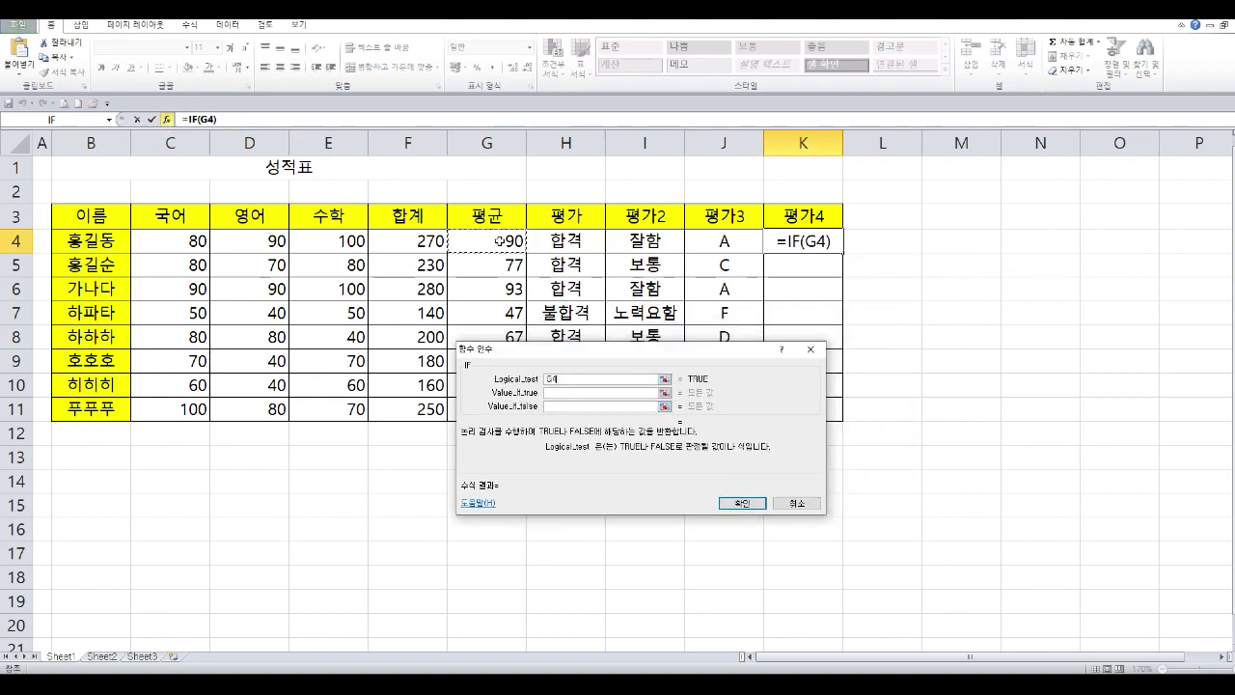
text(>=90)
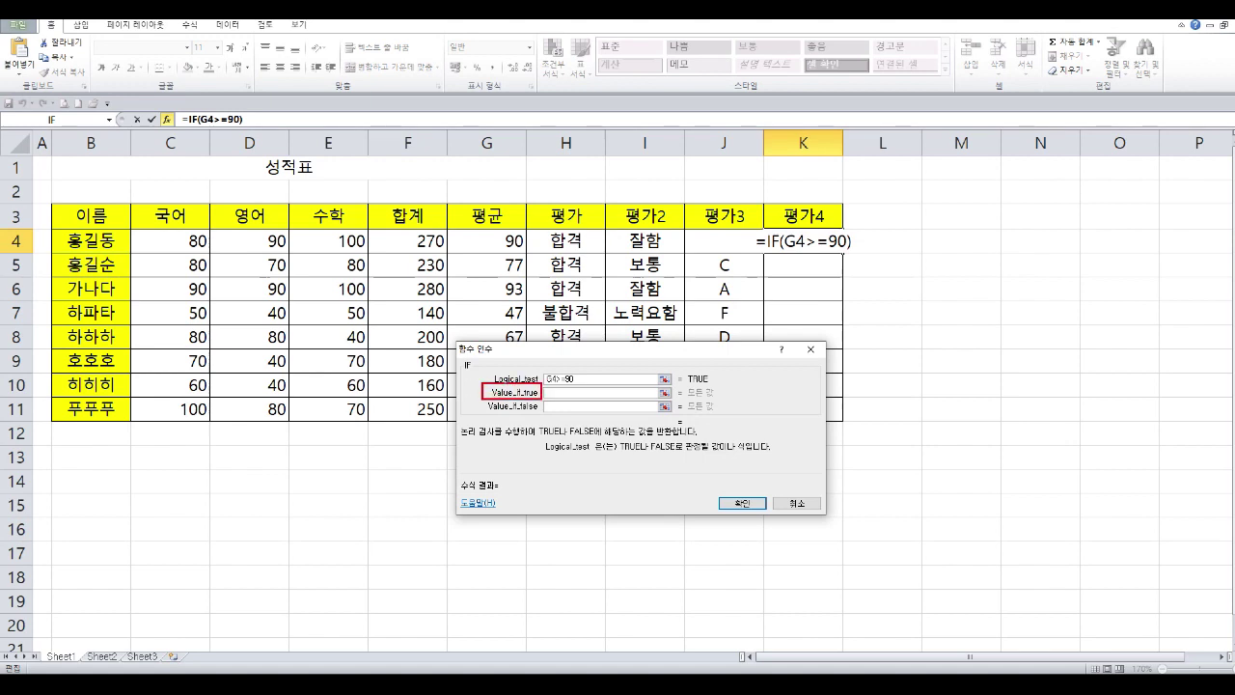
click(560, 394)
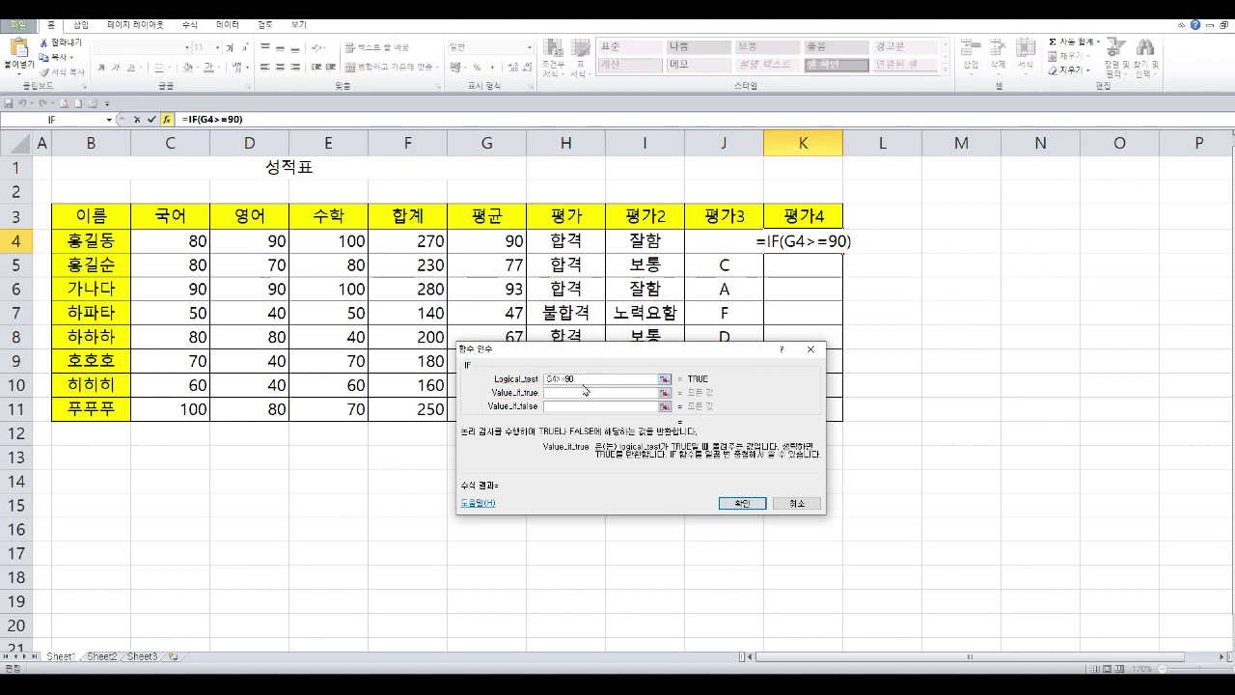
text(T)
key(BackSpace)
text(수)
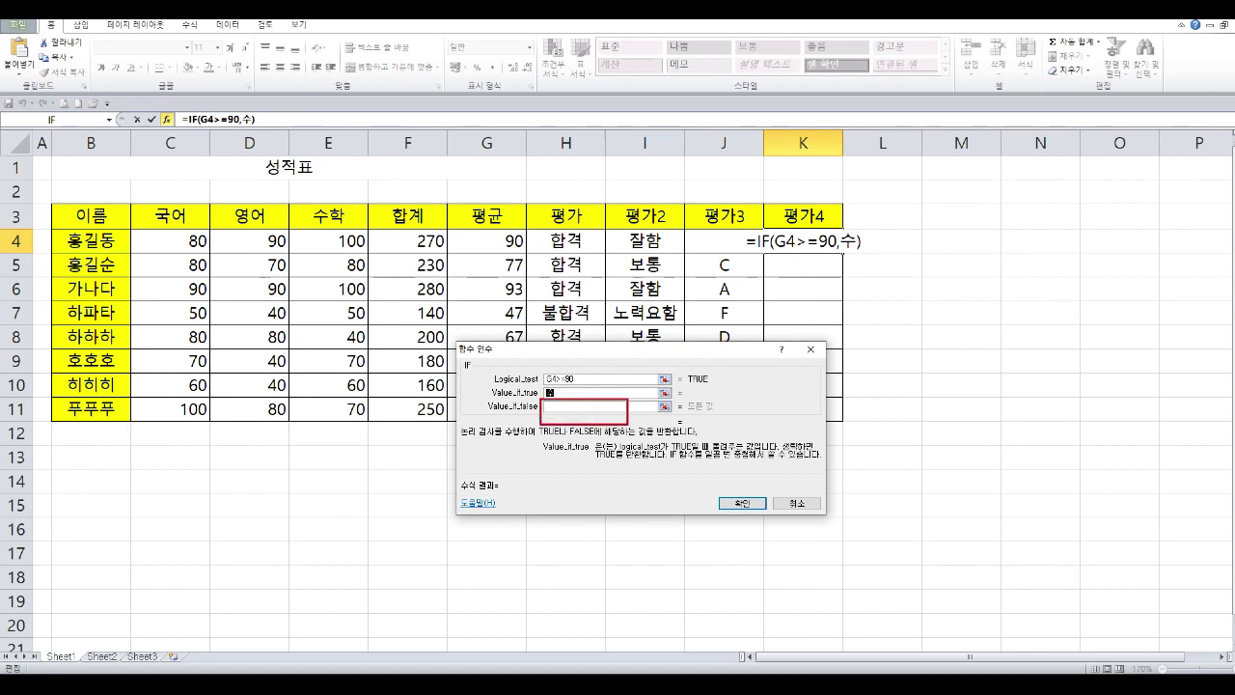
Nest a second IF in the K4 formula's false argument, with test G4>=80 and true value 우
click(554, 408)
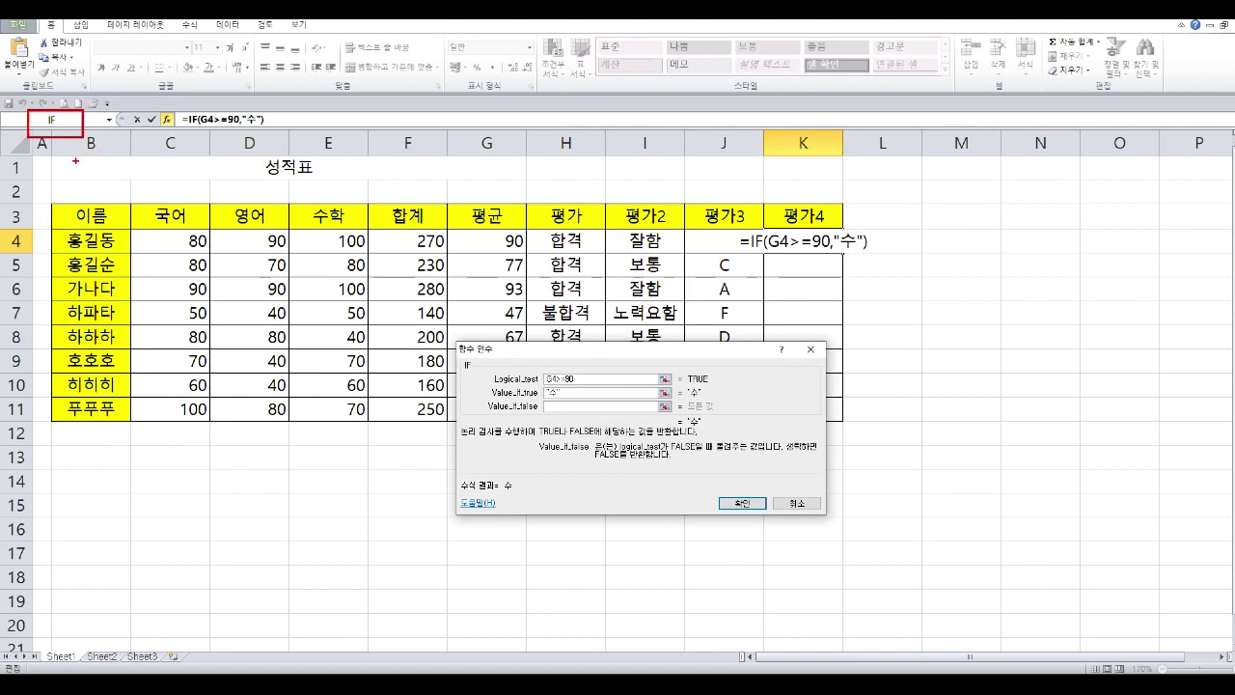
click(52, 118)
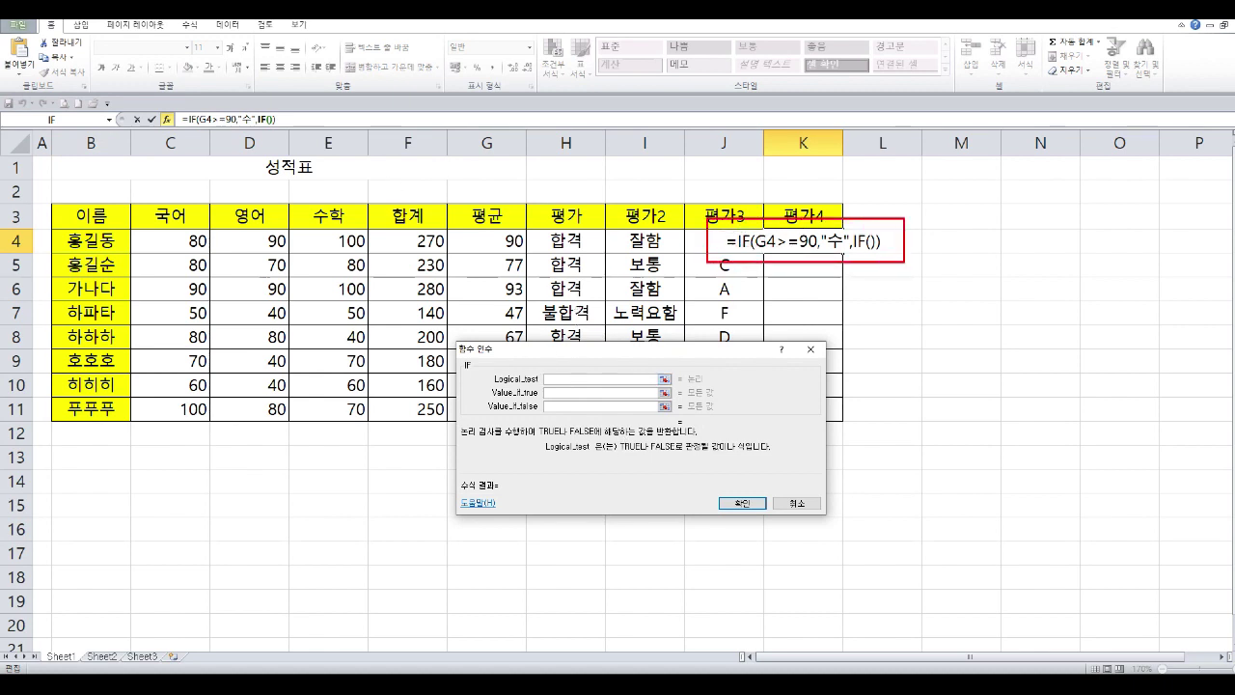
click(467, 233)
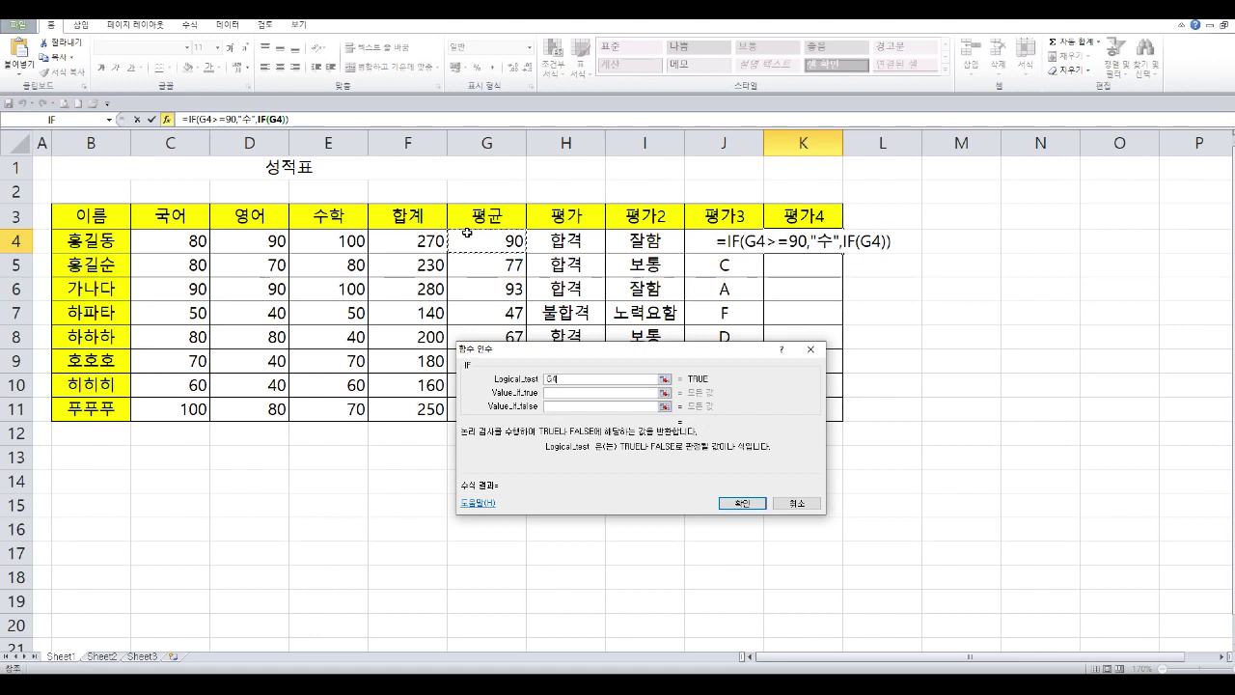
text(>=80)
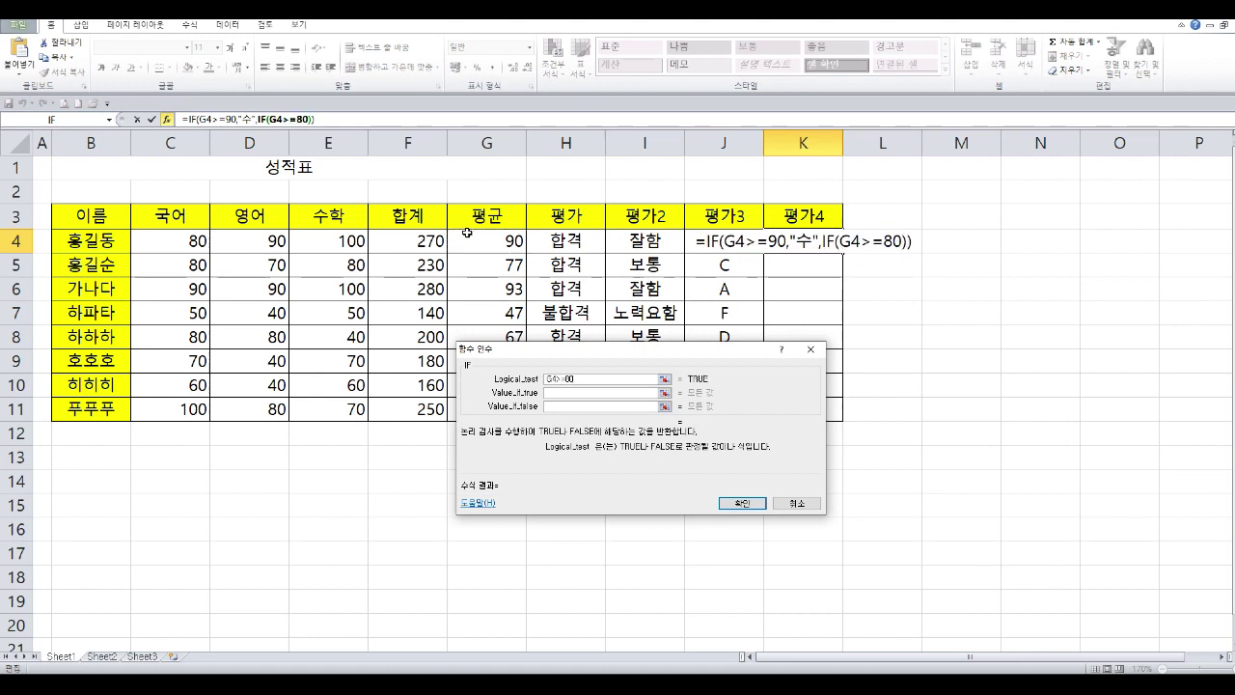
click(573, 394)
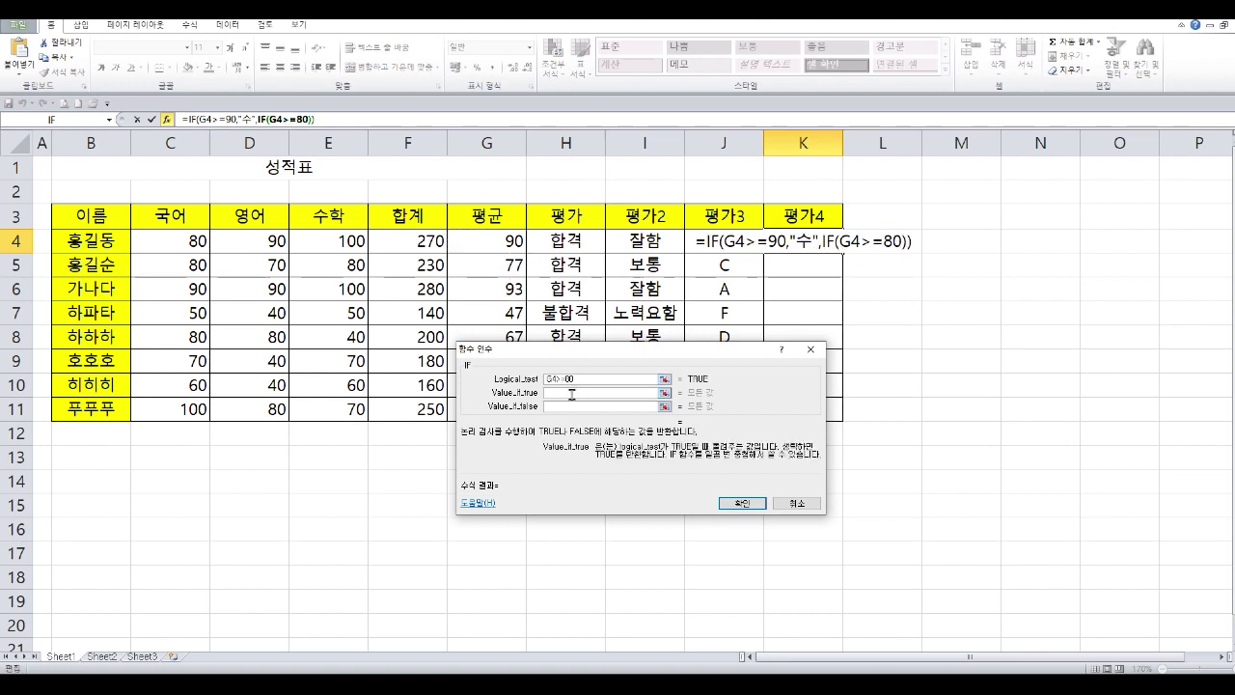
text(DN)
key(BackSpace)
key(BackSpace)
text(ㅇ)
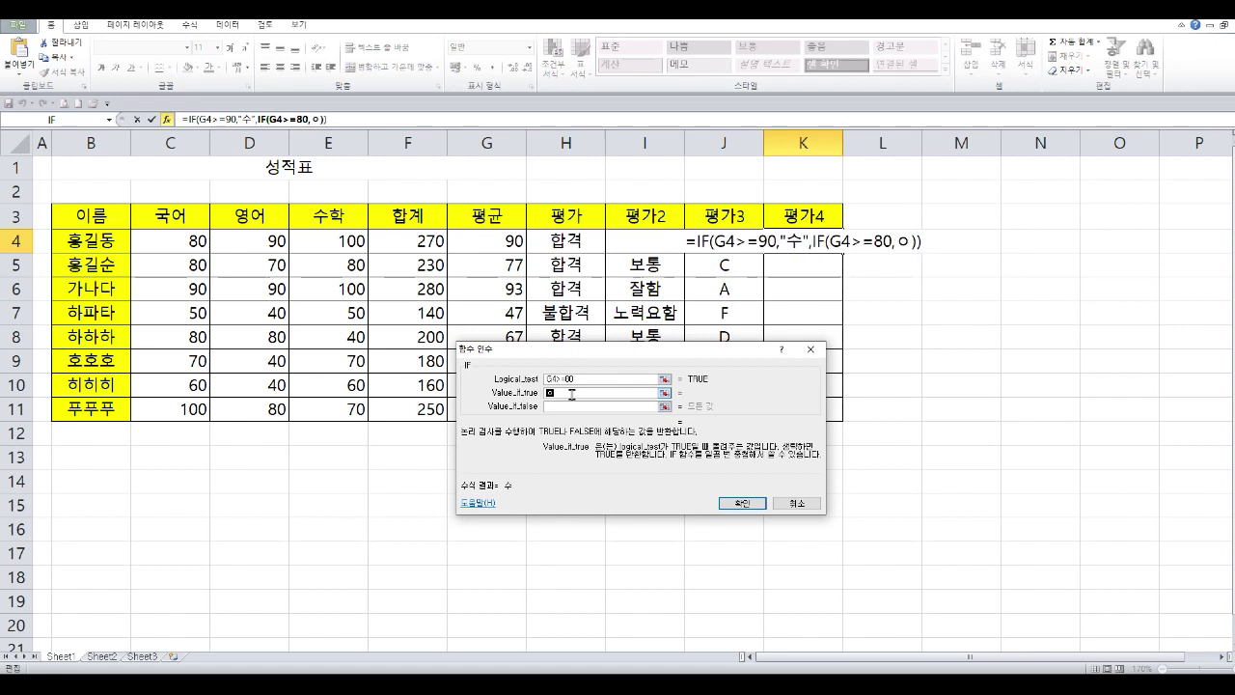
text(ㅜ)
Nest a third IF in the K4 formula's false argument, with test G4>=70 and true value 미
click(562, 408)
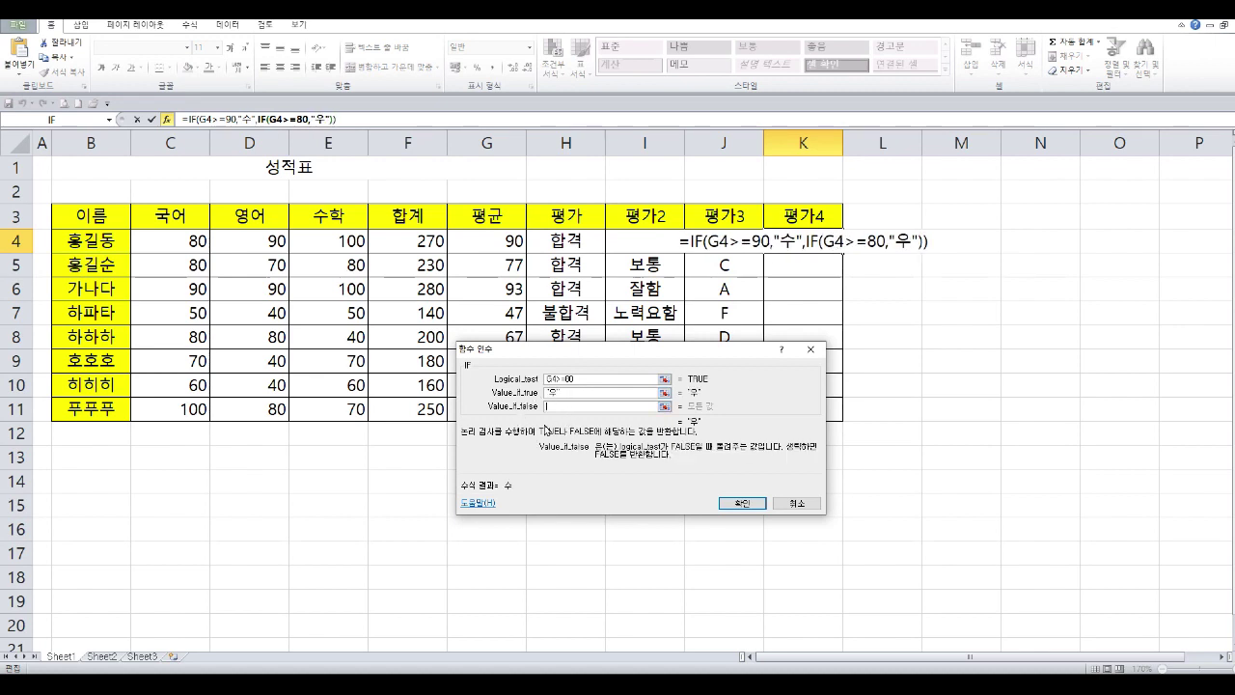
click(53, 119)
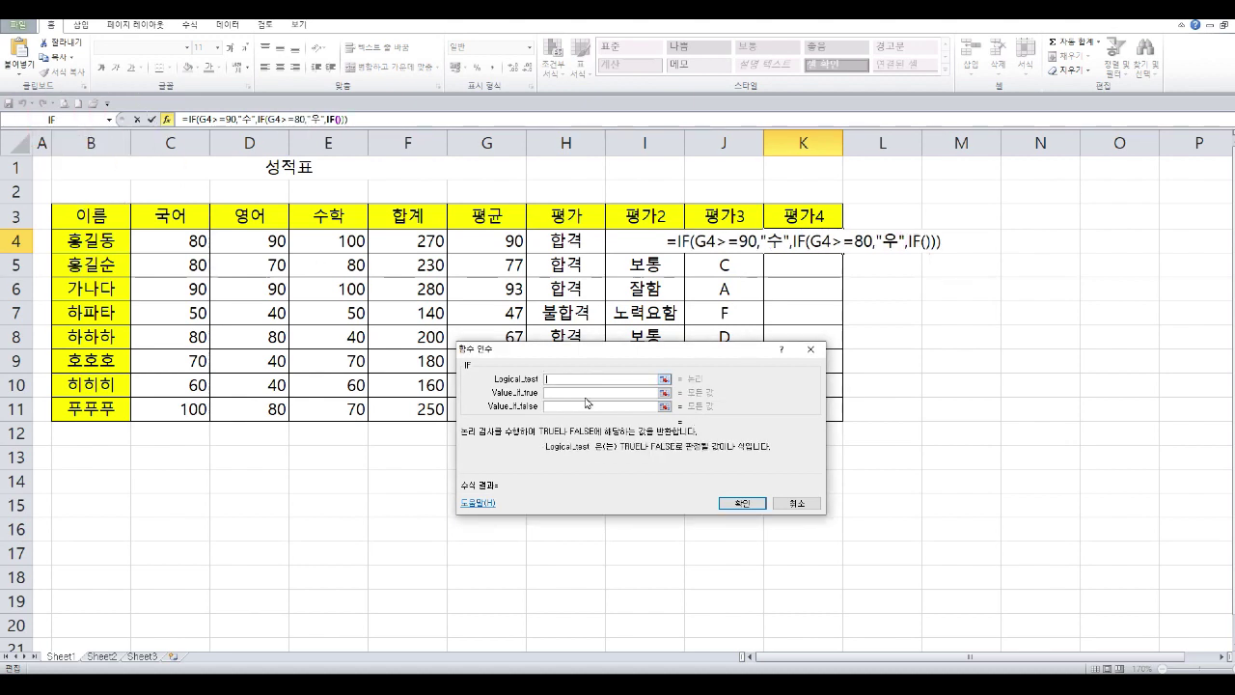
click(504, 238)
text(>=)
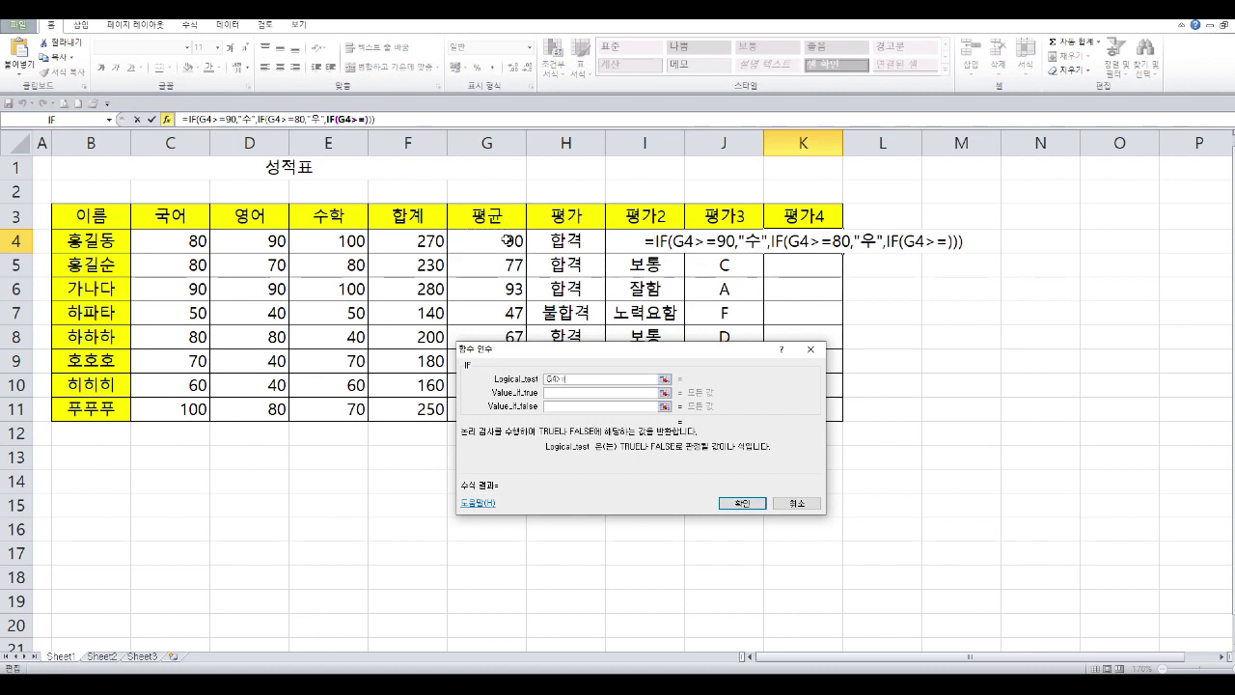
text(80)
key(BackSpace)
key(BackSpace)
text(70)
click(561, 392)
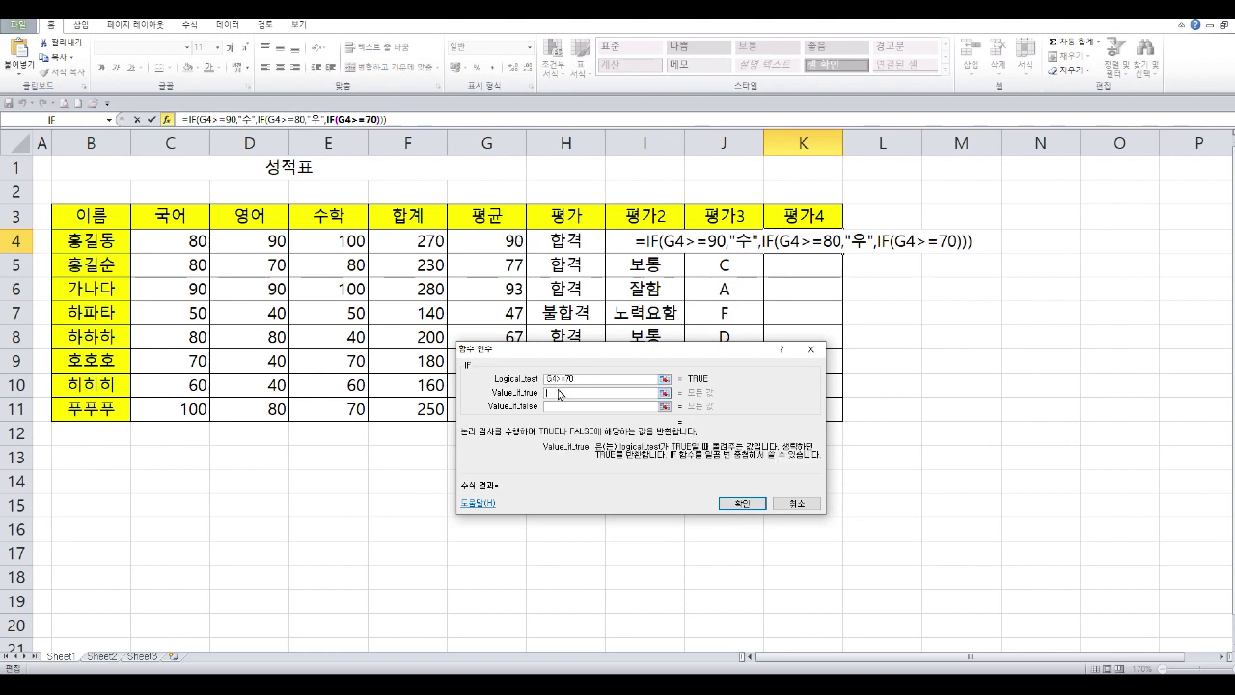
text(ㅁ)
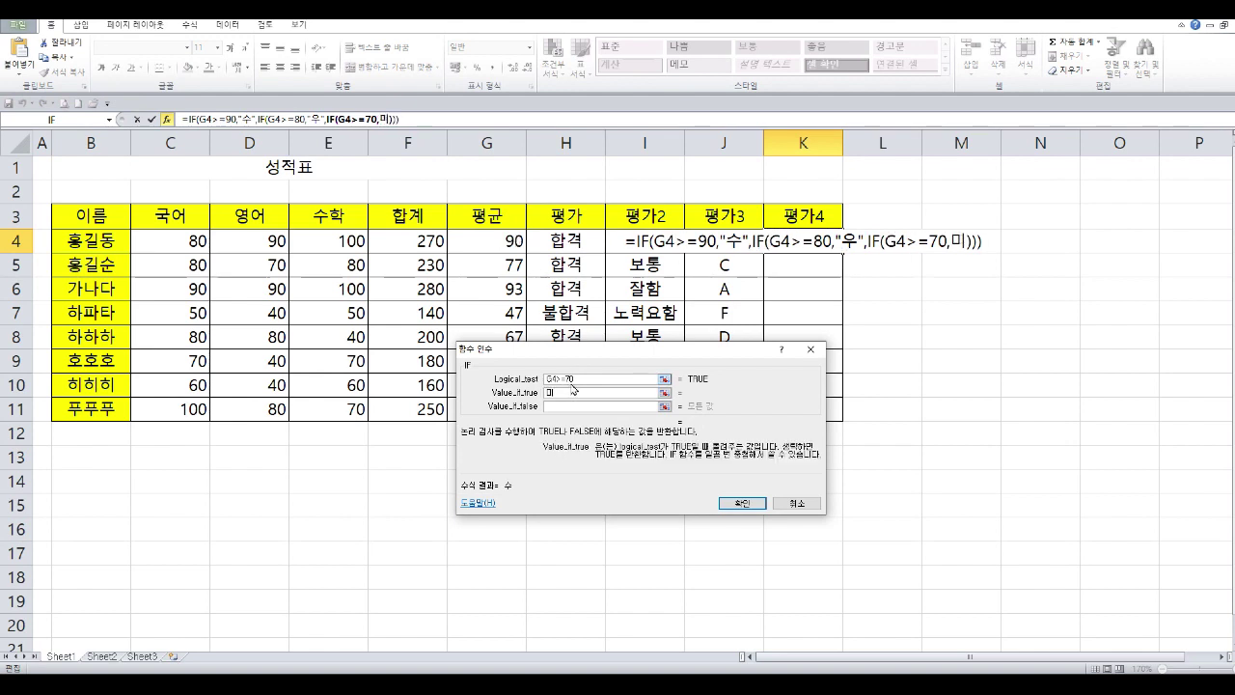
Nest a fourth IF with test G4>=60, true value 양 and false value 가, and enter the K4 formula
click(562, 406)
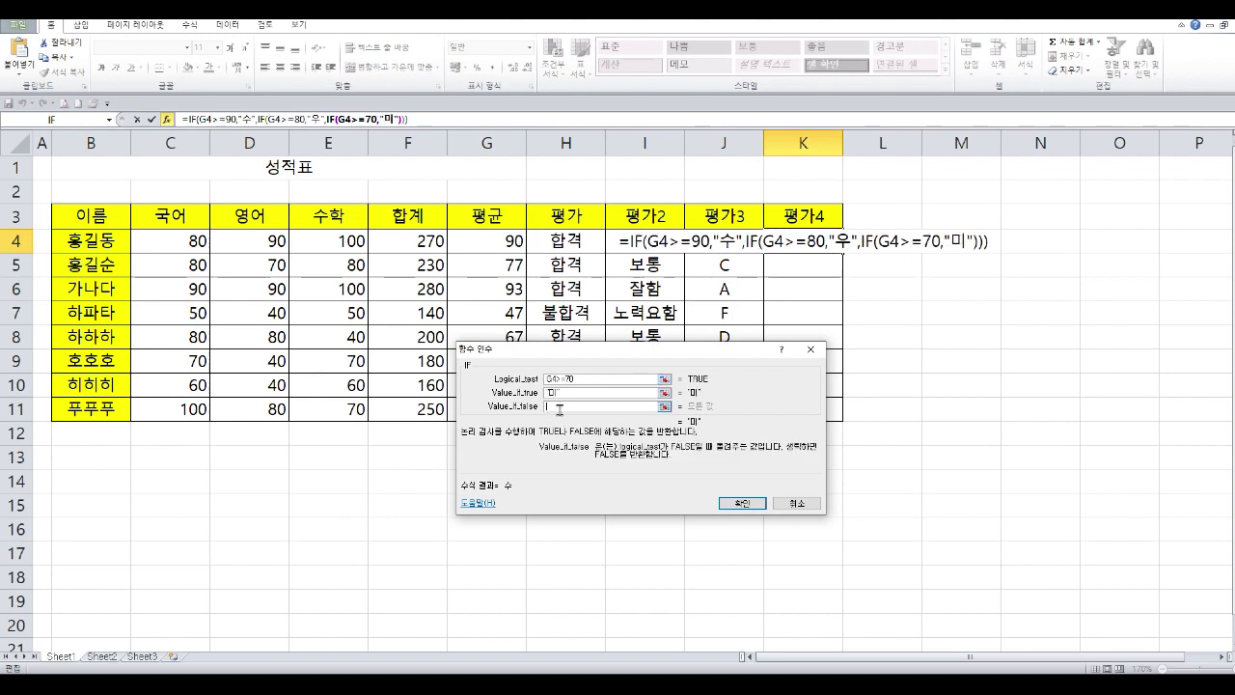
click(65, 119)
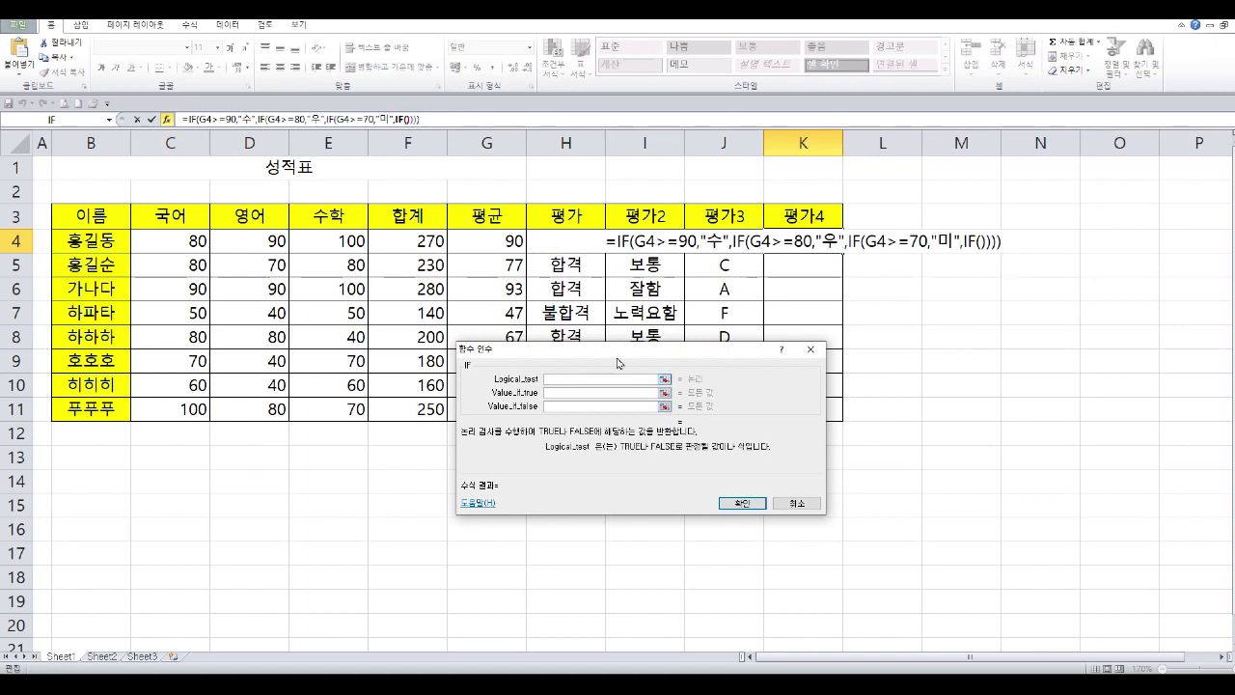
click(504, 241)
text(>)
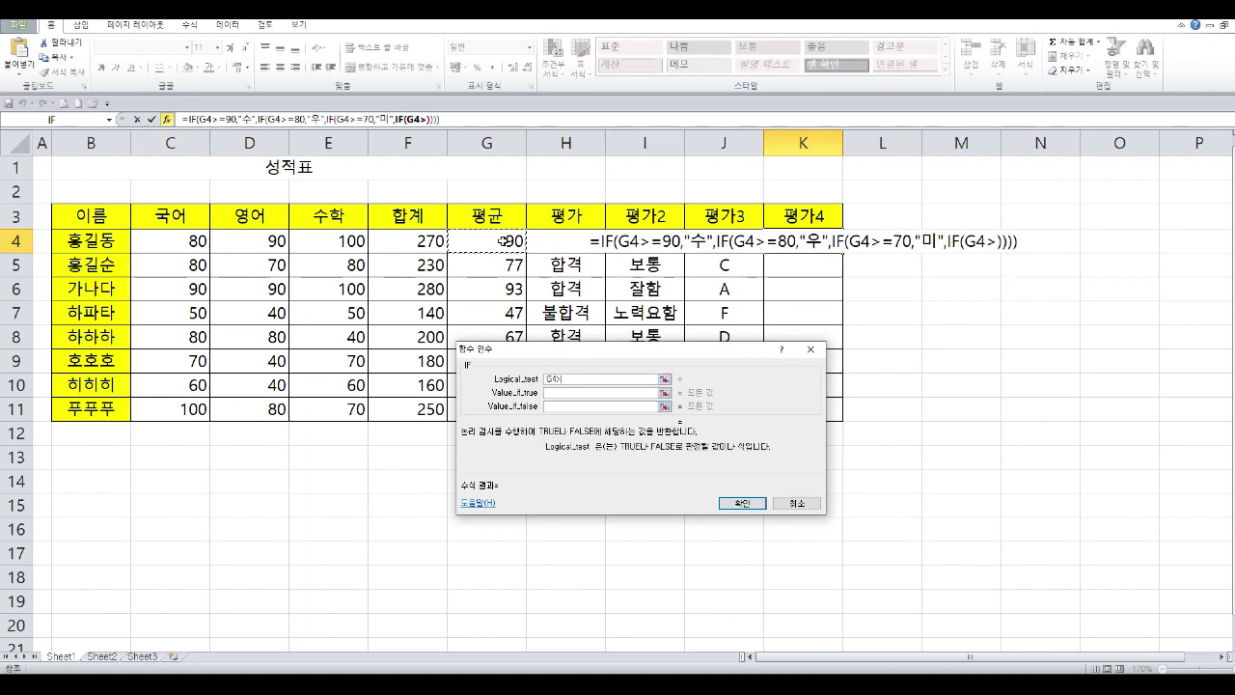
text(=60)
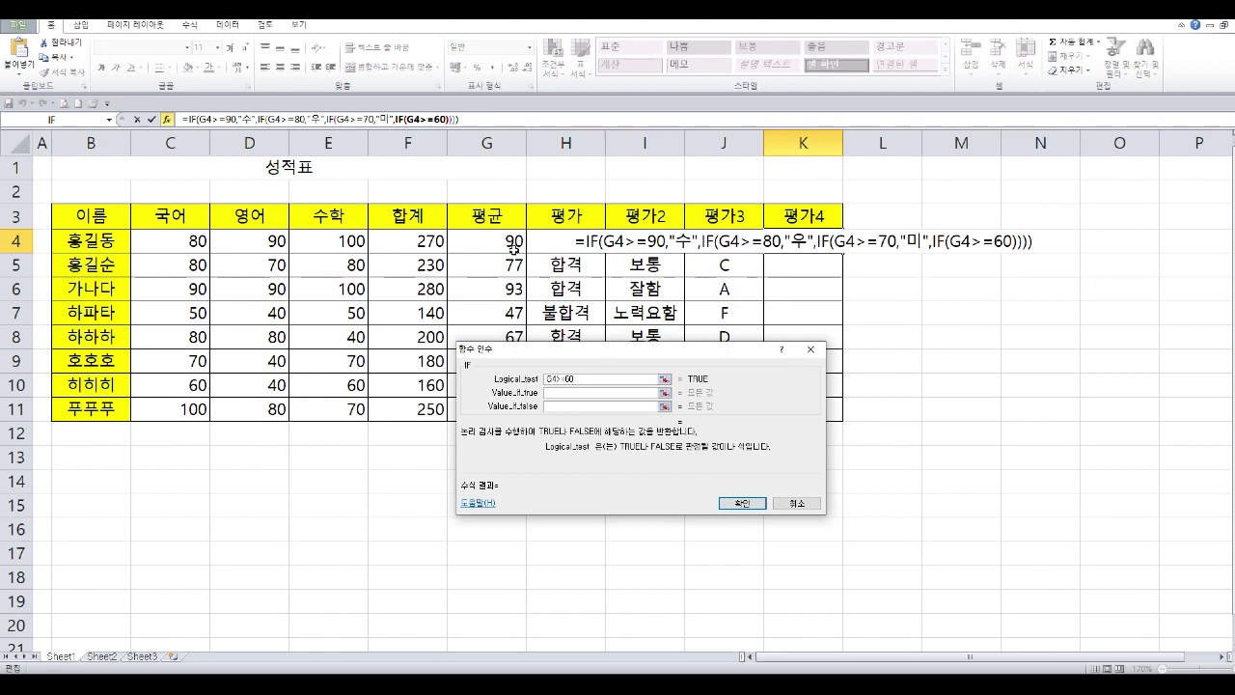
click(561, 393)
text(양)
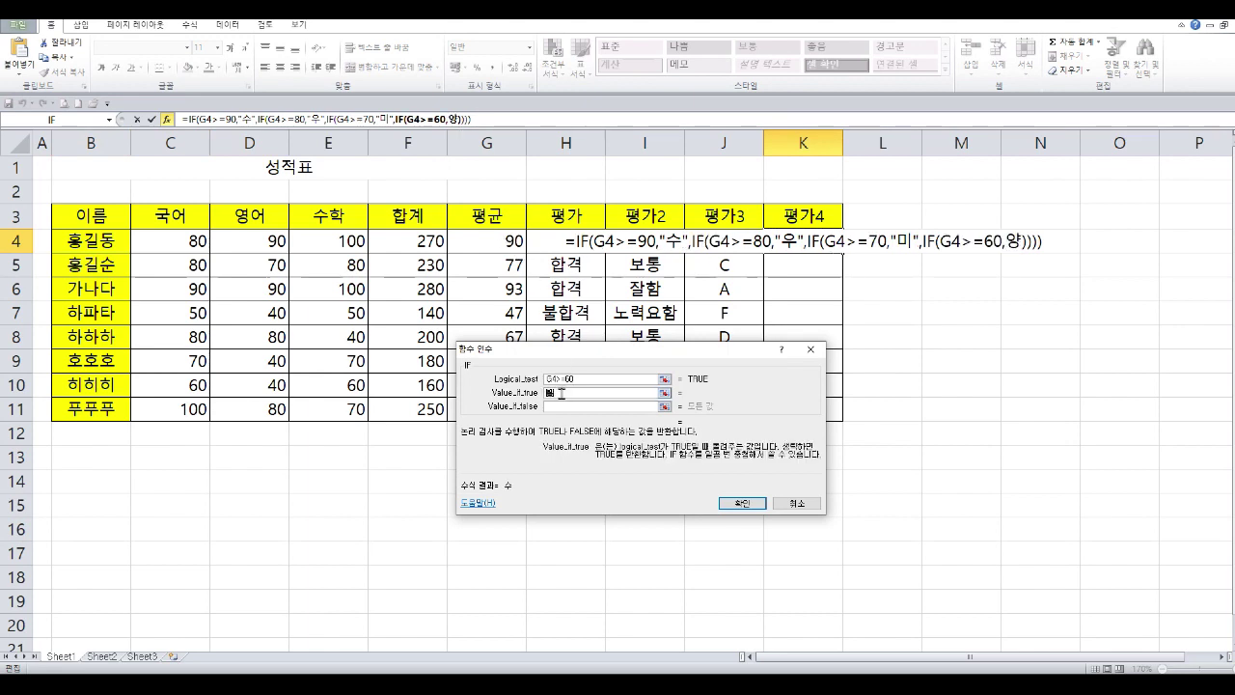
click(565, 407)
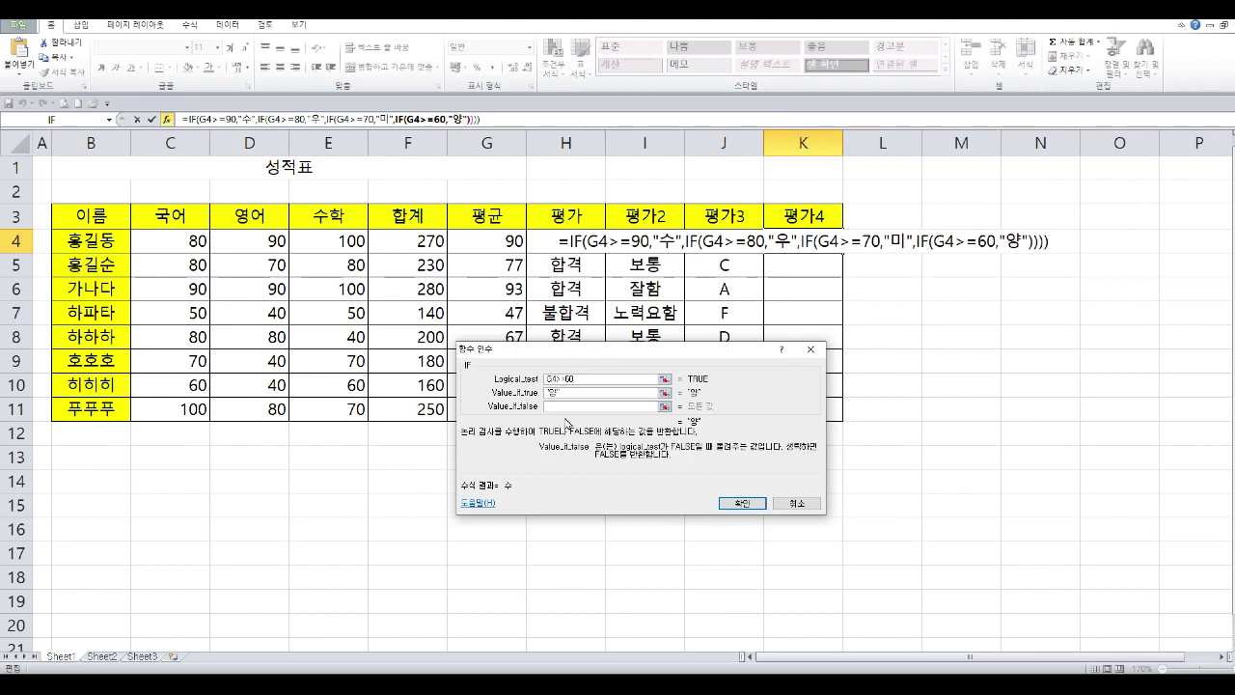
text(가)
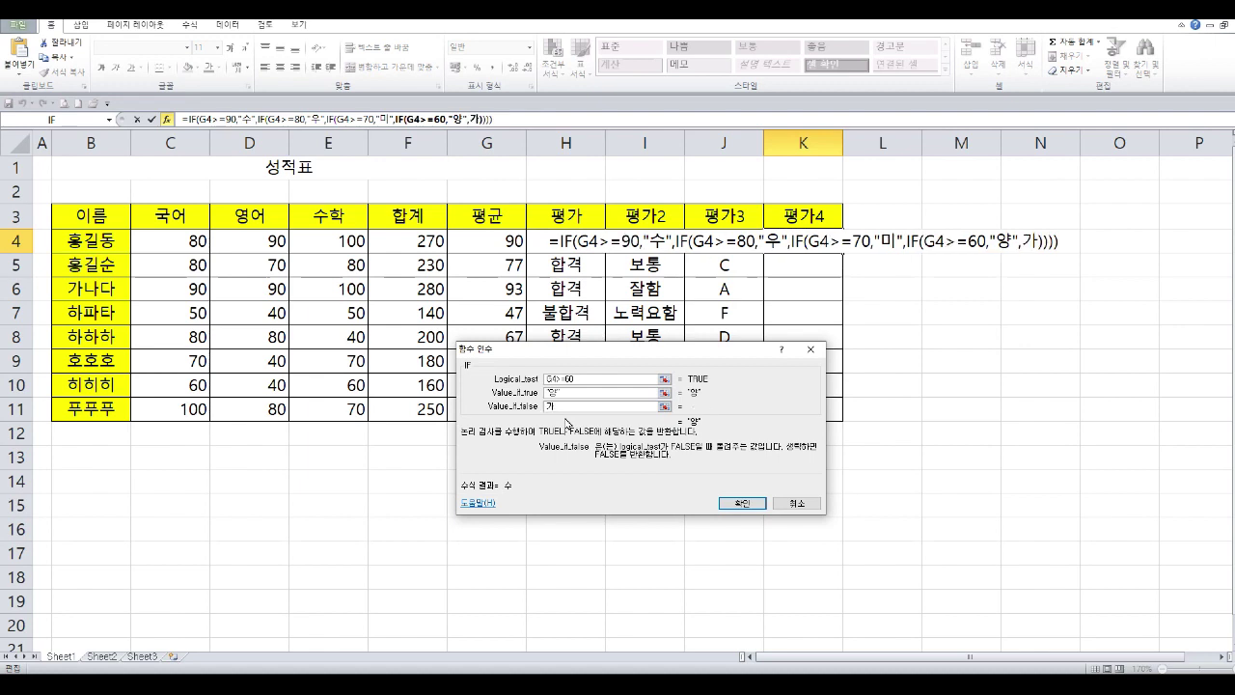
click(742, 504)
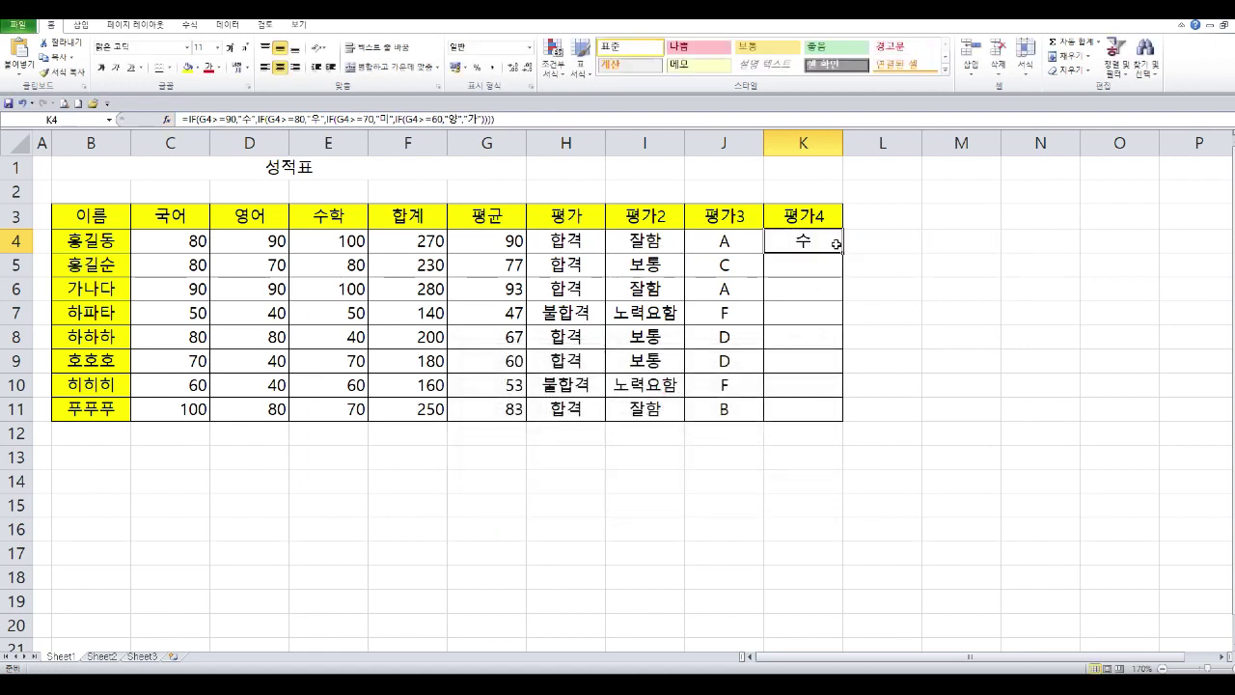
Fill the K4 formula down the 평가4 column through K11 and deselect the range
drag(844, 253, 839, 422)
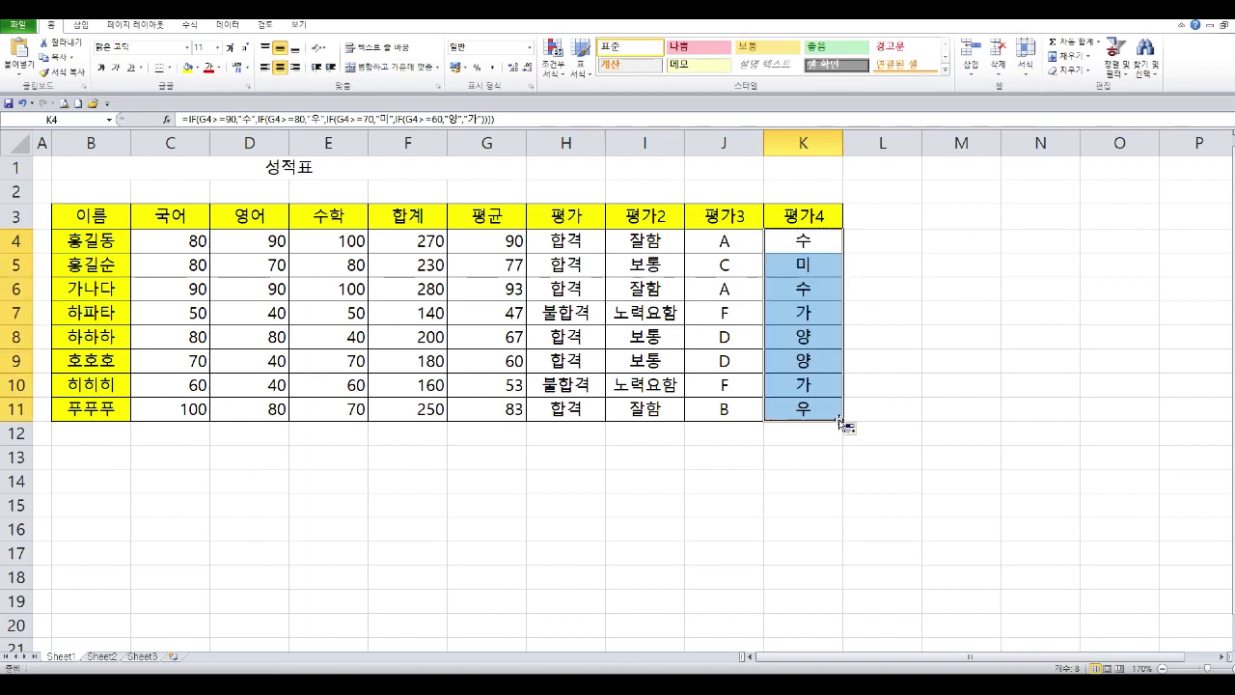
click(780, 475)
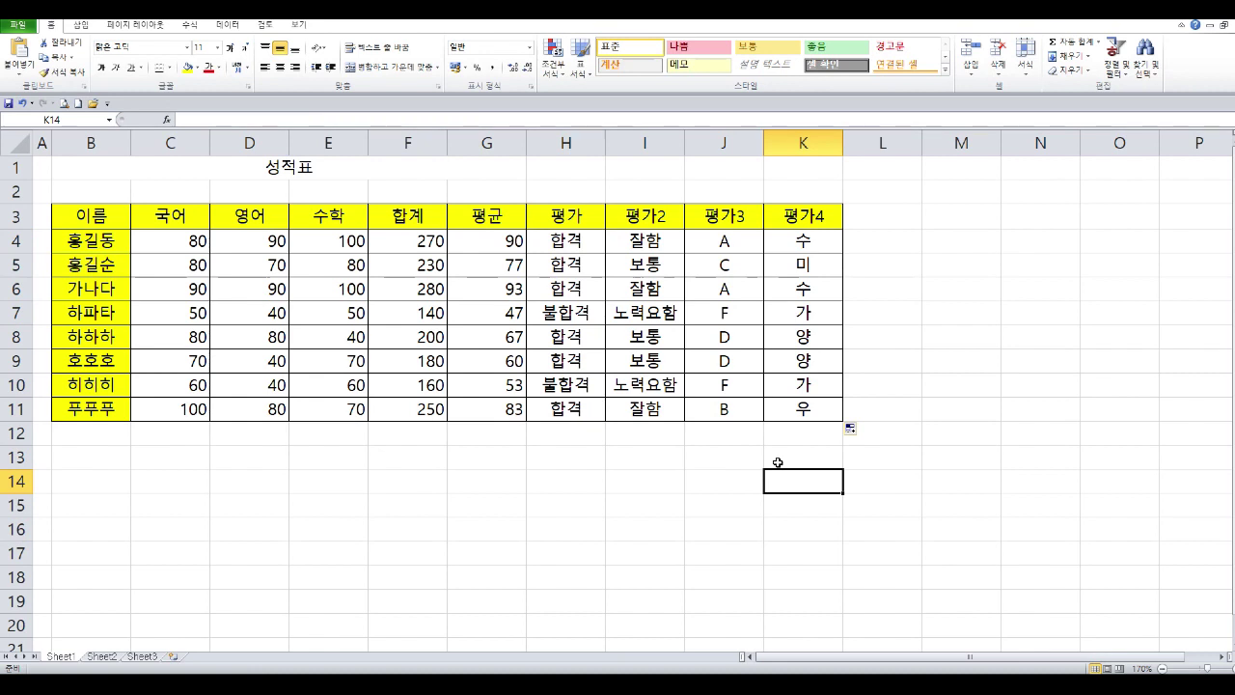